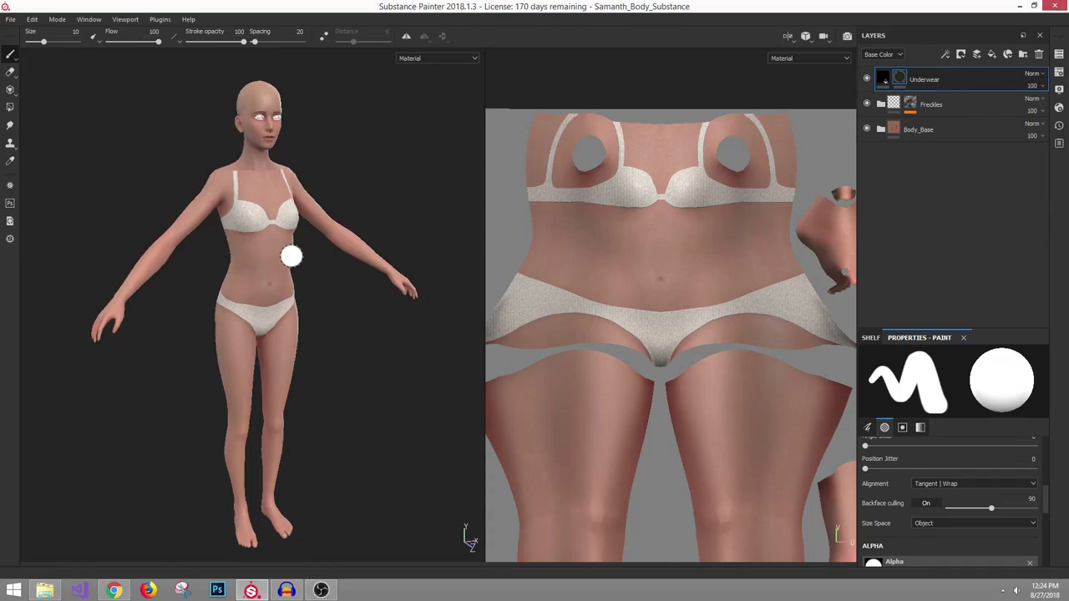
Examine the bra and briefs on the character's torso from several angles, at full-body and close range
mouse_move(263, 242)
left_mouse_down("alt")
mouse_move(306, 236)
mouse_move(350, 259)
left_mouse_up("alt")
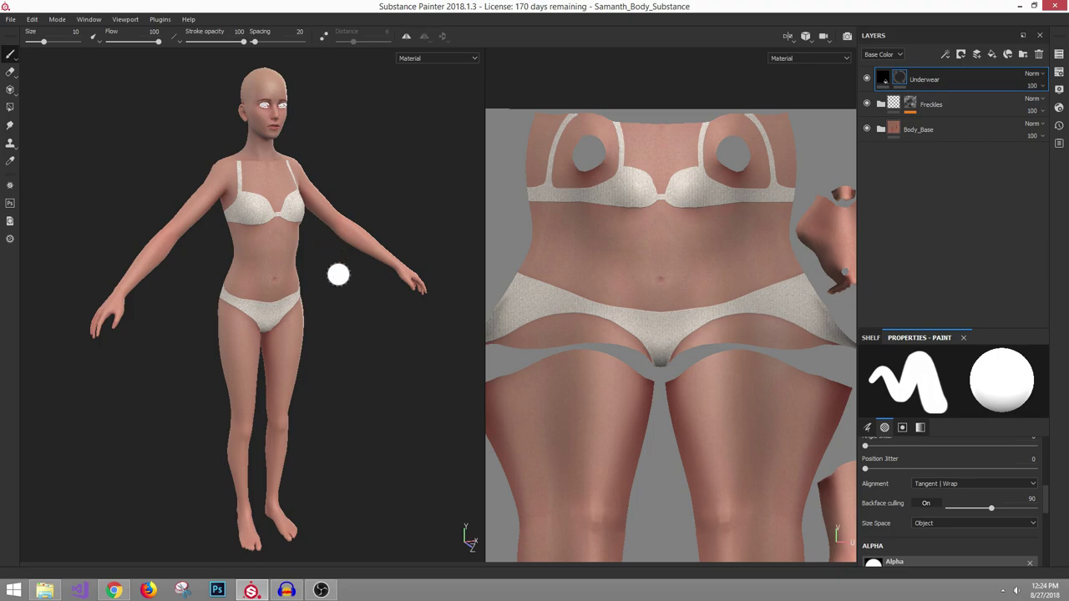
mouse_move(338, 274)
right_mouse_down("alt")
mouse_move(306, 245)
mouse_move(336, 272)
mouse_move(342, 251)
right_mouse_up("alt")
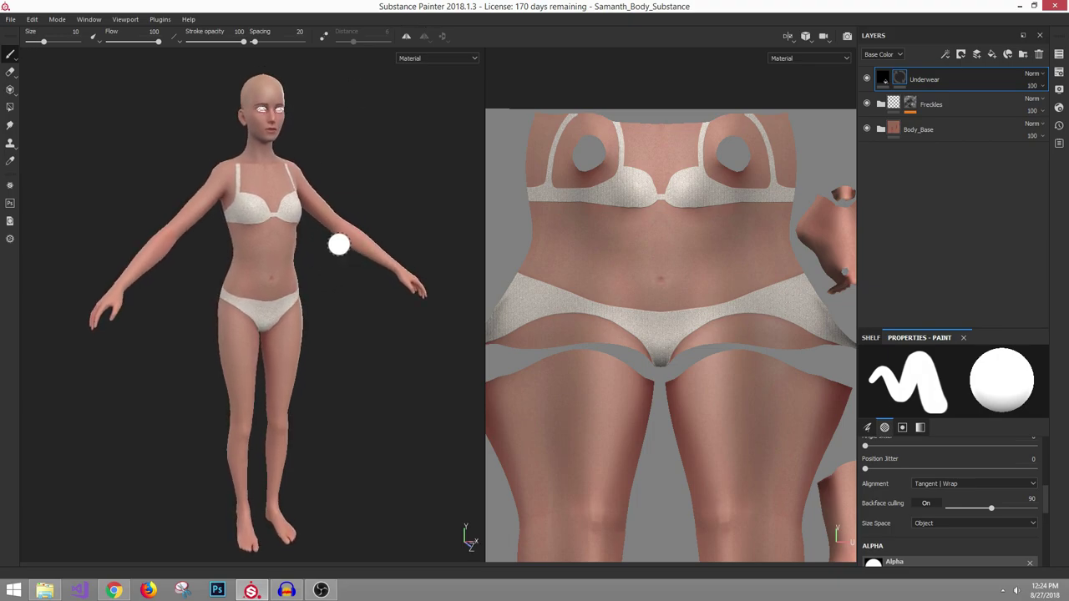
middle_click_drag(278, 251, 286, 245, "alt")
left_click_drag(302, 268, 321, 277, "alt")
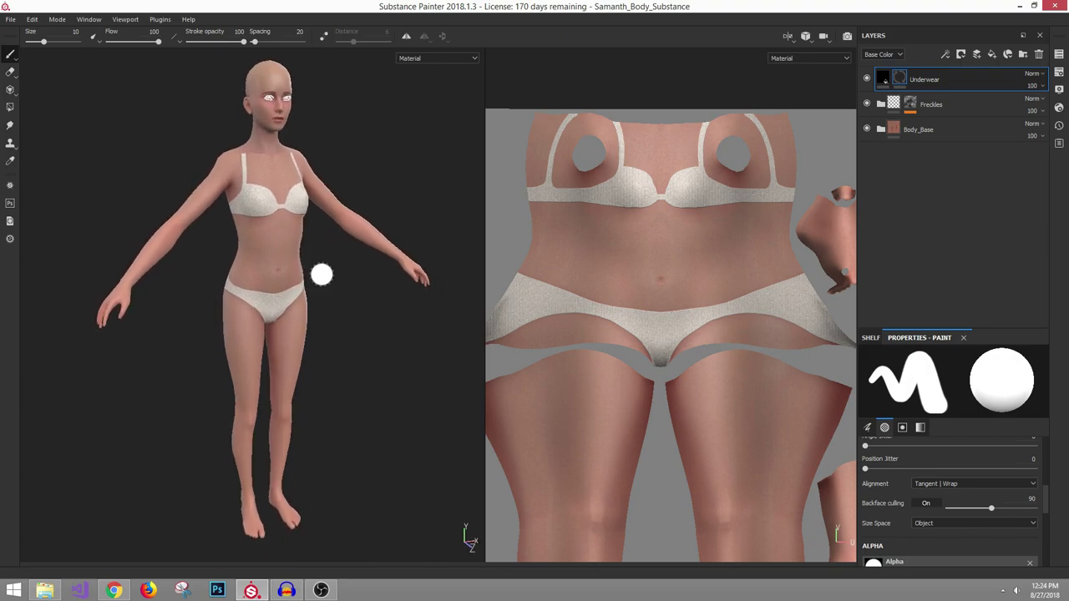
right_click_drag(311, 267, 528, 351, "alt")
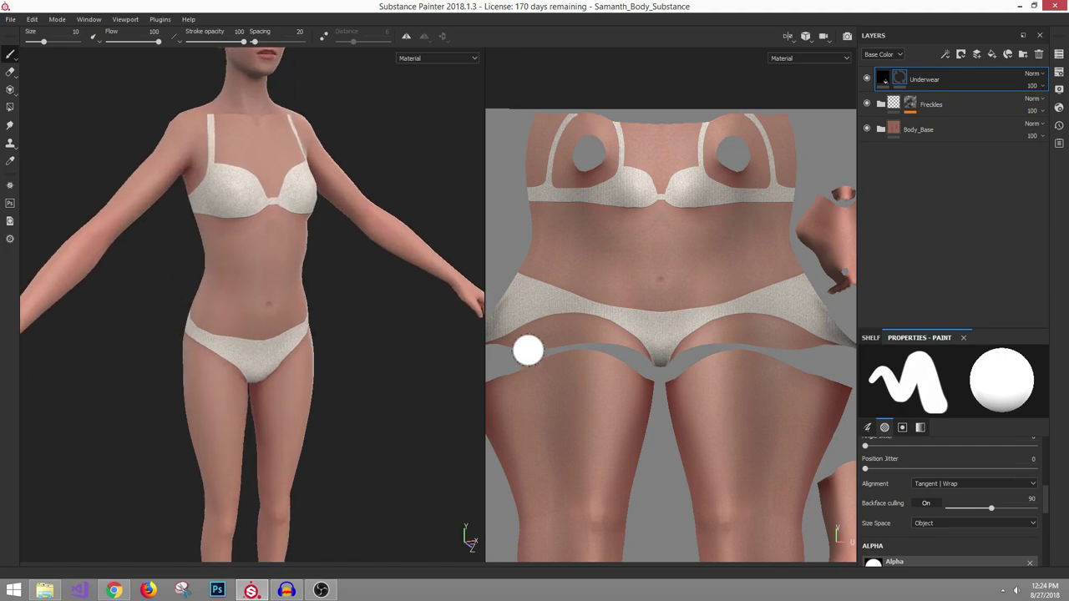
middle_click_drag(146, 222, 143, 259, "alt")
right_click_drag(143, 258, 330, 351, "alt")
left_click_drag(330, 351, 280, 351, "alt")
middle_click_drag(439, 316, 325, 309, "alt")
left_click_drag(325, 308, 277, 307, "alt")
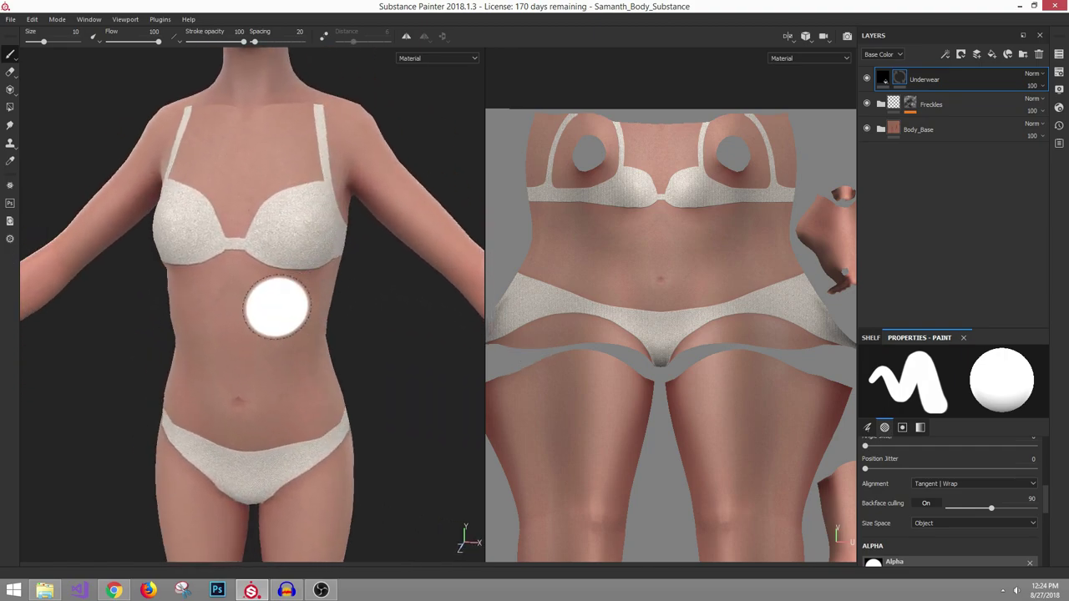
left_click_drag(231, 262, 308, 267, "alt")
right_click_drag(309, 267, 368, 344, "alt")
middle_click_drag(368, 343, 389, 317, "alt")
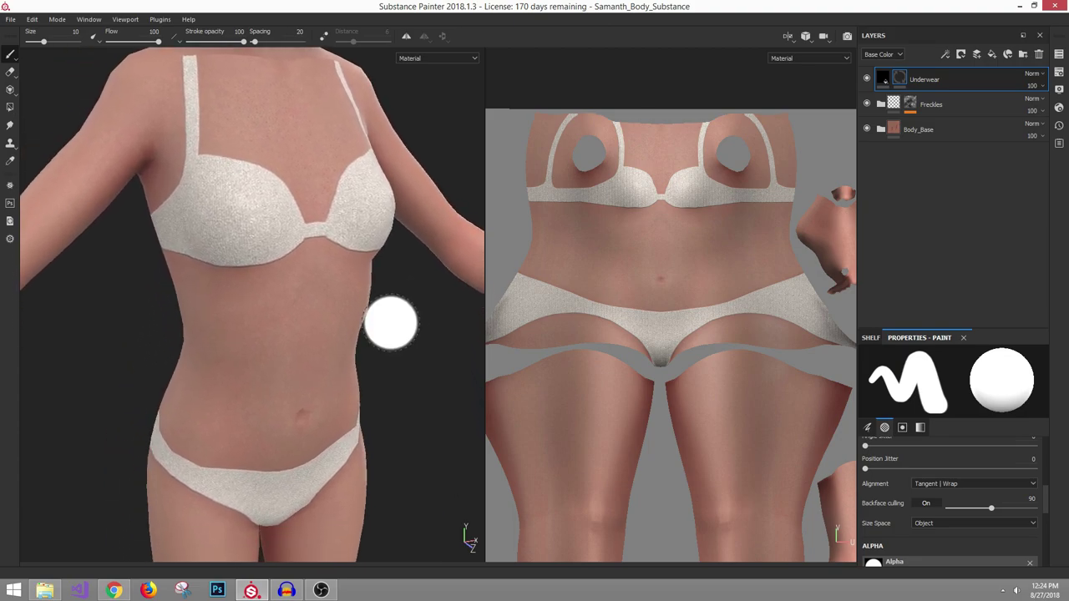
scroll(305, 262, "down", 3)
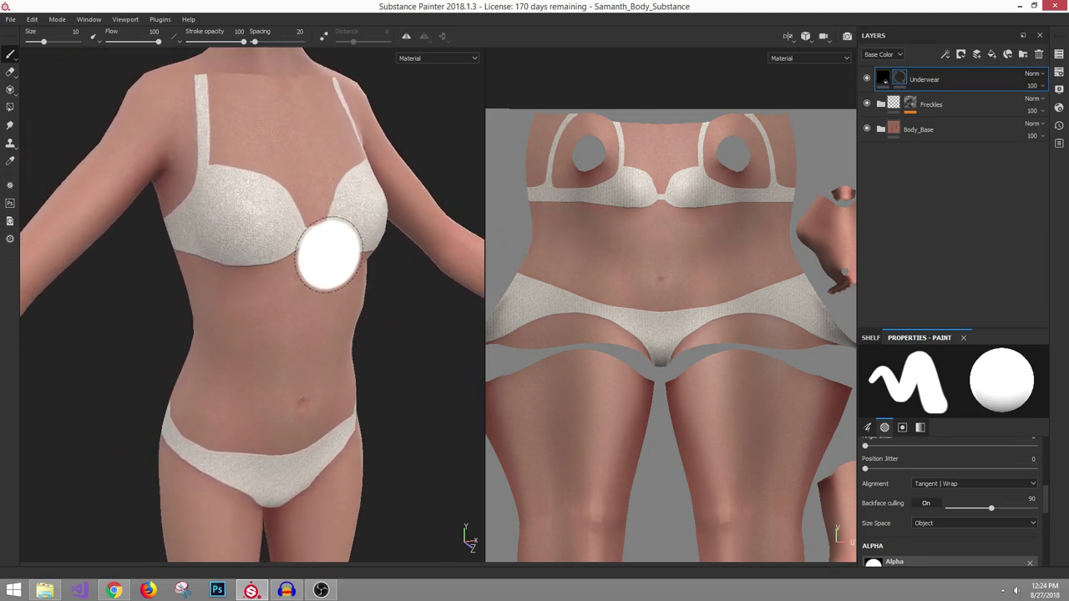
left_click_drag(267, 218, 277, 220, "alt")
right_click_drag(277, 220, 381, 253, "alt")
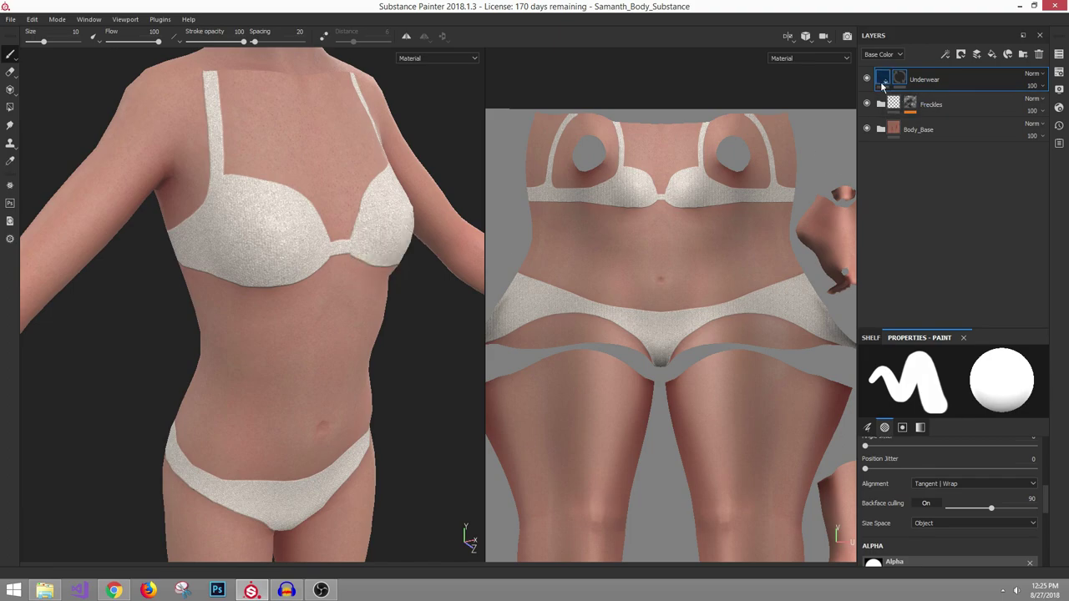
Hide and reshow the Underwear layer to compare the body with and without the garments
left_click(867, 78)
left_click(867, 79)
left_click(867, 79)
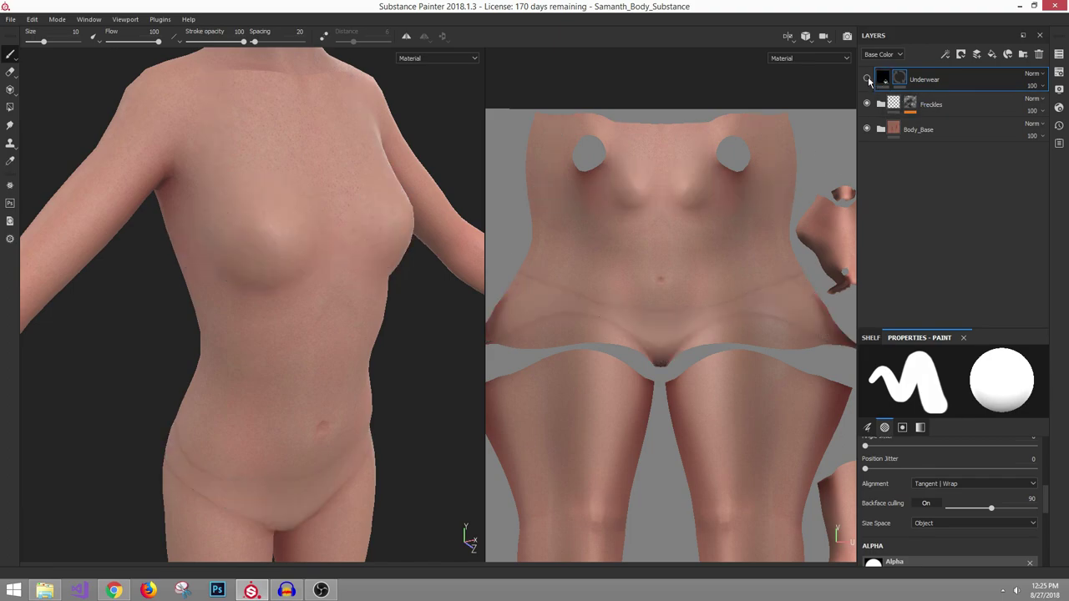
left_click(867, 78)
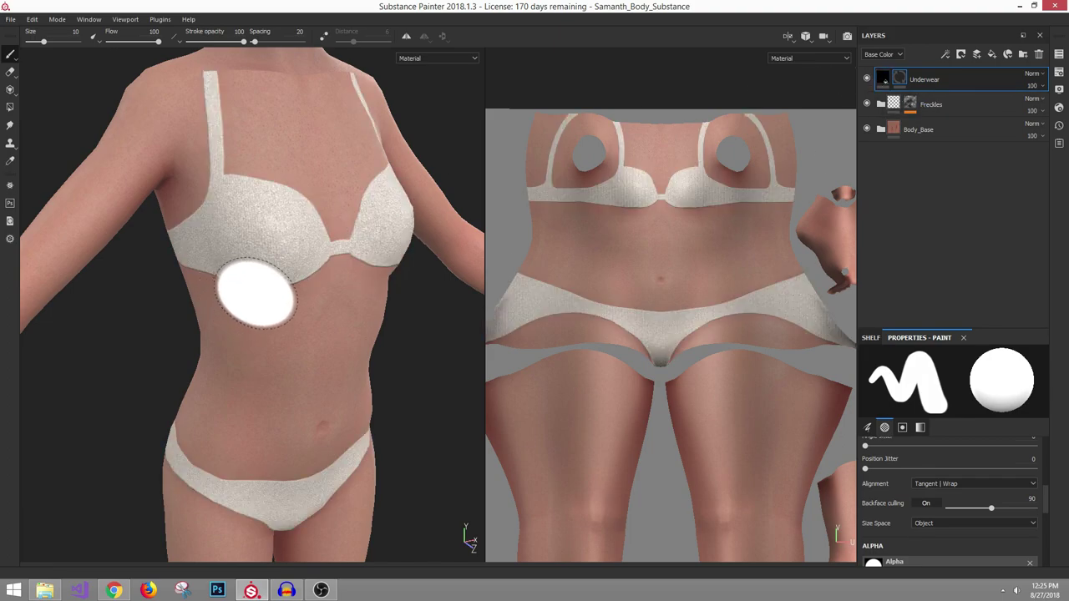
mouse_move(274, 296)
left_mouse_down("alt")
mouse_move(363, 279)
mouse_move(309, 265)
mouse_move(309, 246)
mouse_move(310, 269)
mouse_move(334, 298)
mouse_move(396, 293)
mouse_move(380, 258)
mouse_move(317, 231)
left_mouse_up("alt")
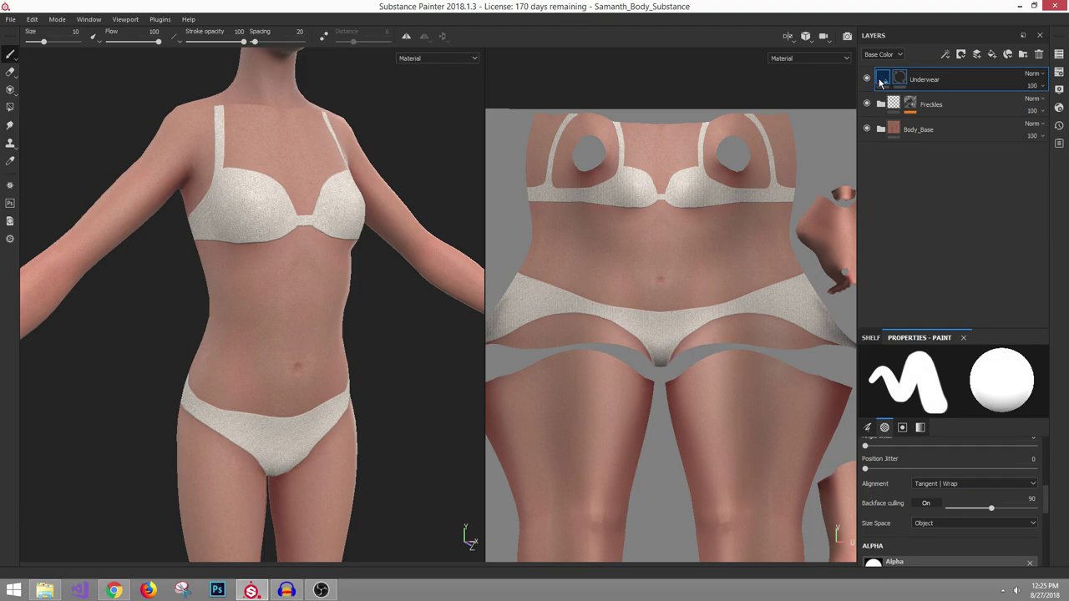
Inspect the Underwear layer's mask by itself on the model, and return to the full material view
left_click(887, 78)
left_click(900, 79)
left_click(899, 80, "alt")
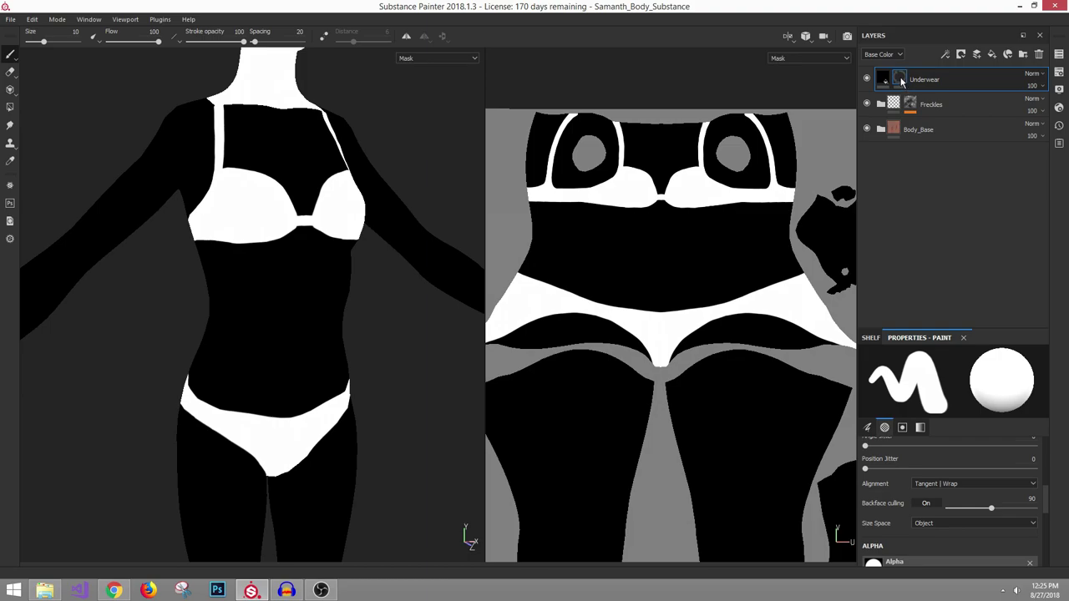
left_click(901, 80, "alt")
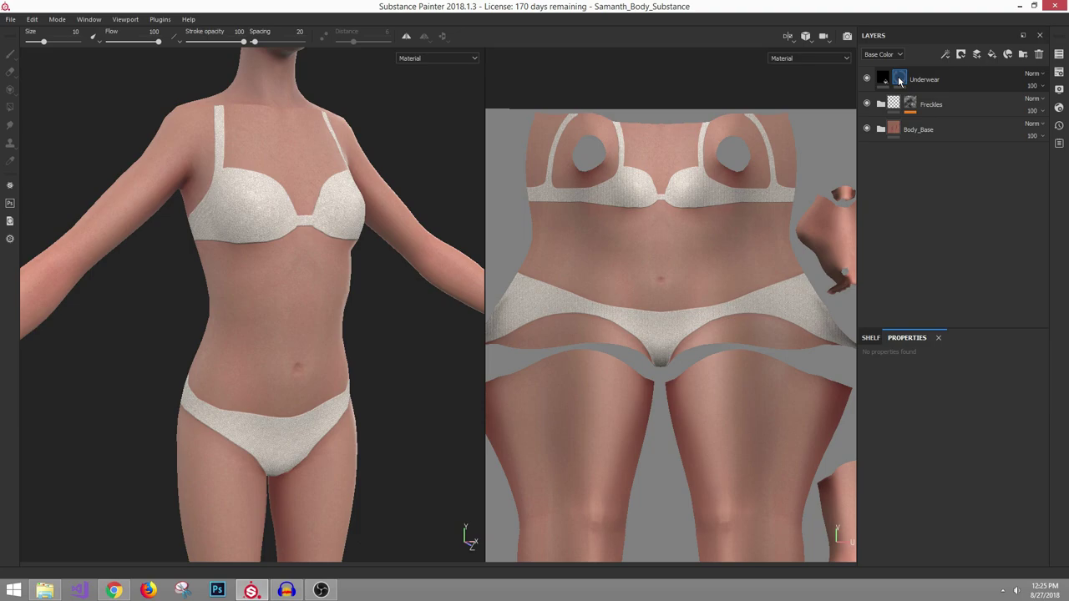
left_click(901, 80, "alt")
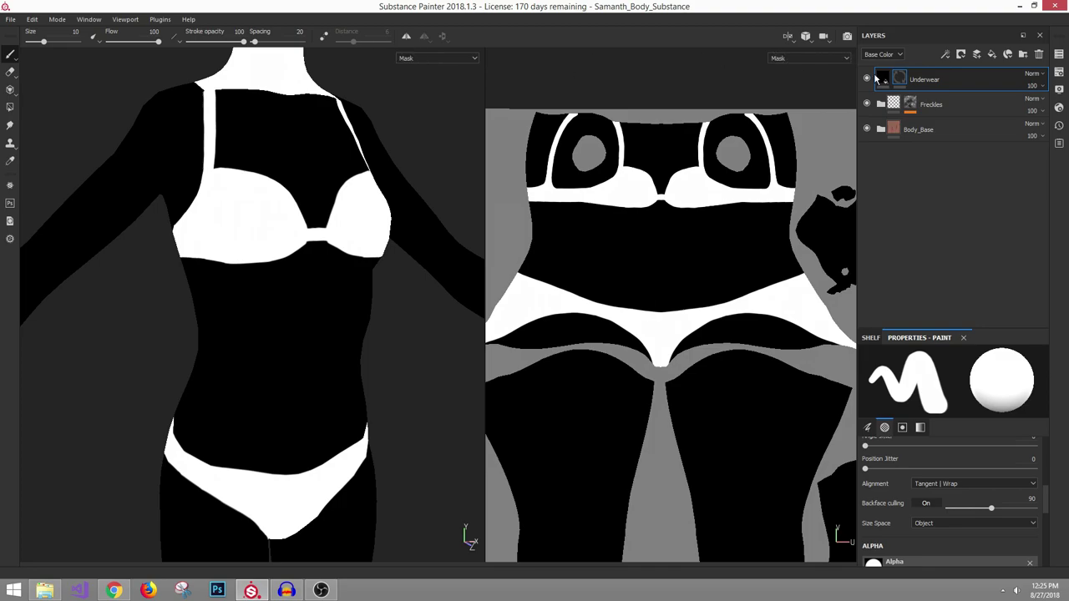
scroll(288, 227, "up", 1)
mouse_move(346, 241)
left_mouse_down("alt")
mouse_move(358, 310)
mouse_move(282, 242)
mouse_move(354, 263)
mouse_move(389, 292)
left_mouse_up("alt")
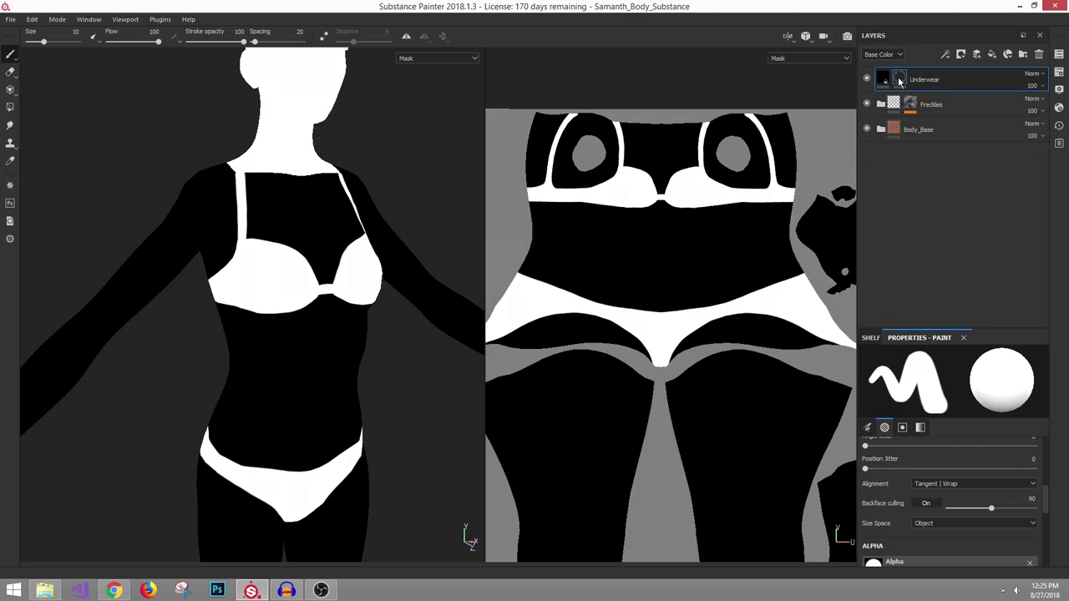
left_click(901, 80, "alt")
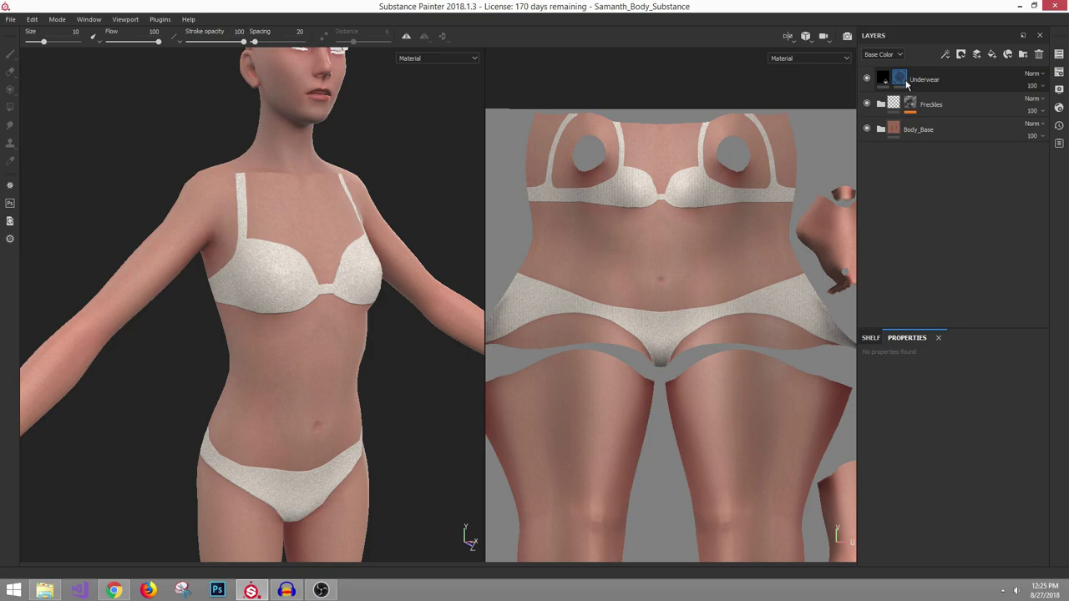
Select the Underwear layer's fill content and toggle the layer's visibility to check its effect on the torso
right_click_drag(280, 250, 253, 258, "alt")
middle_click_drag(252, 258, 258, 216, "alt")
right_click_drag(295, 234, 385, 366, "alt")
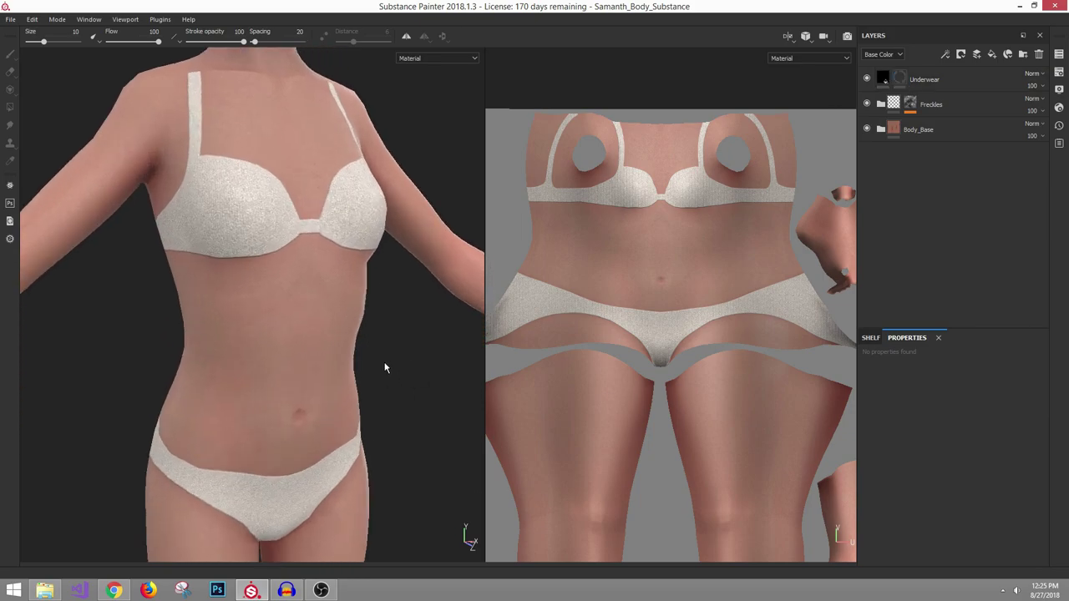
left_click_drag(384, 366, 367, 321, "alt")
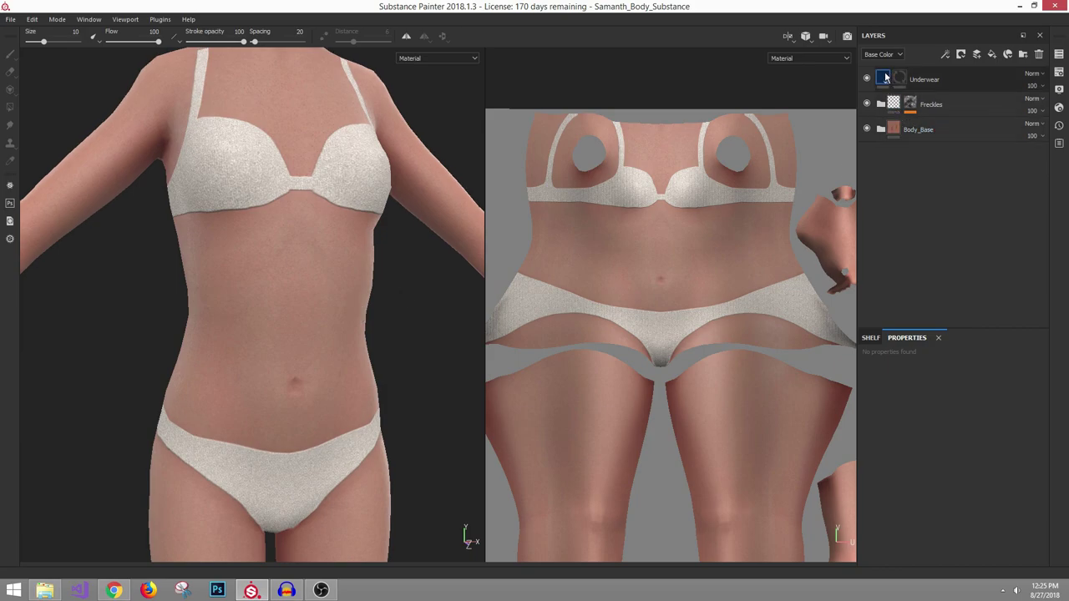
left_click(870, 79)
left_click(869, 79)
left_click(869, 79)
left_click_drag(265, 421, 346, 335, "alt")
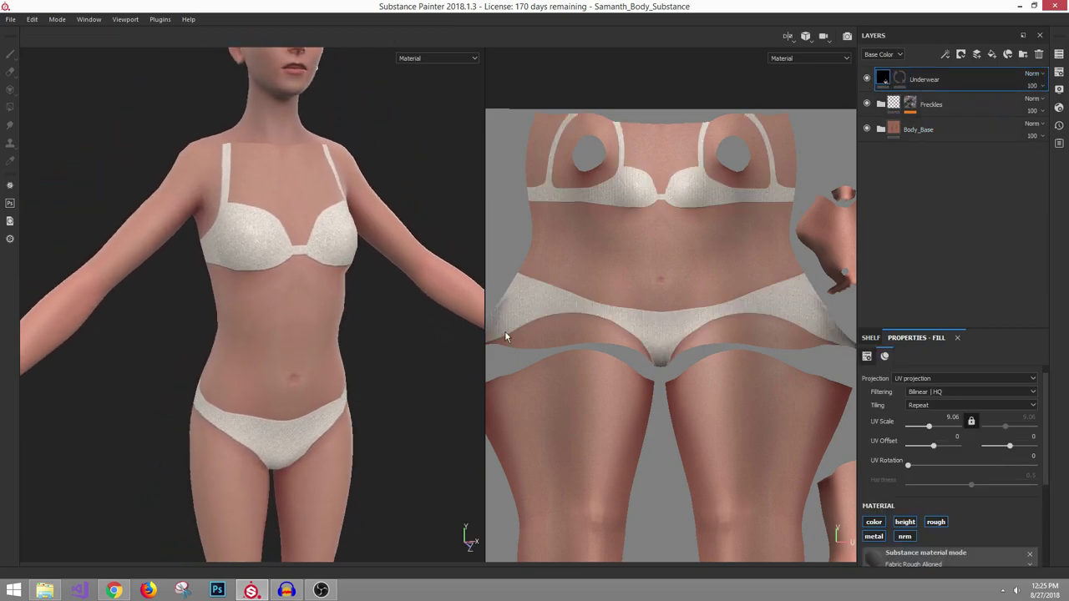
Examine how the underwear fabric reads on the model, from the whole figure down to the bra and briefs edges
scroll(338, 353, "down", 2)
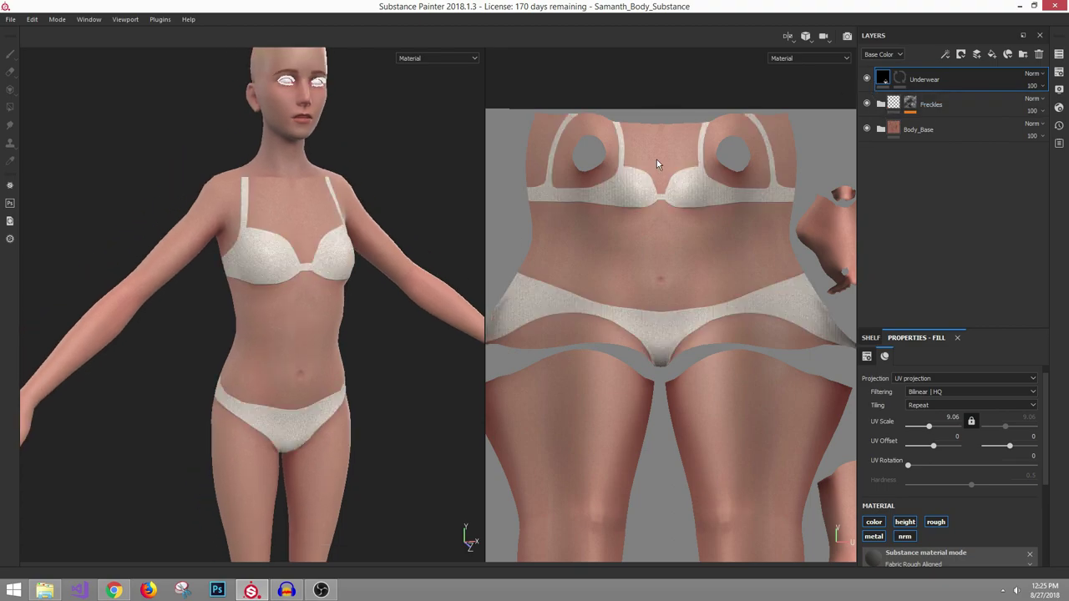
left_click_drag(330, 380, 317, 315, "alt")
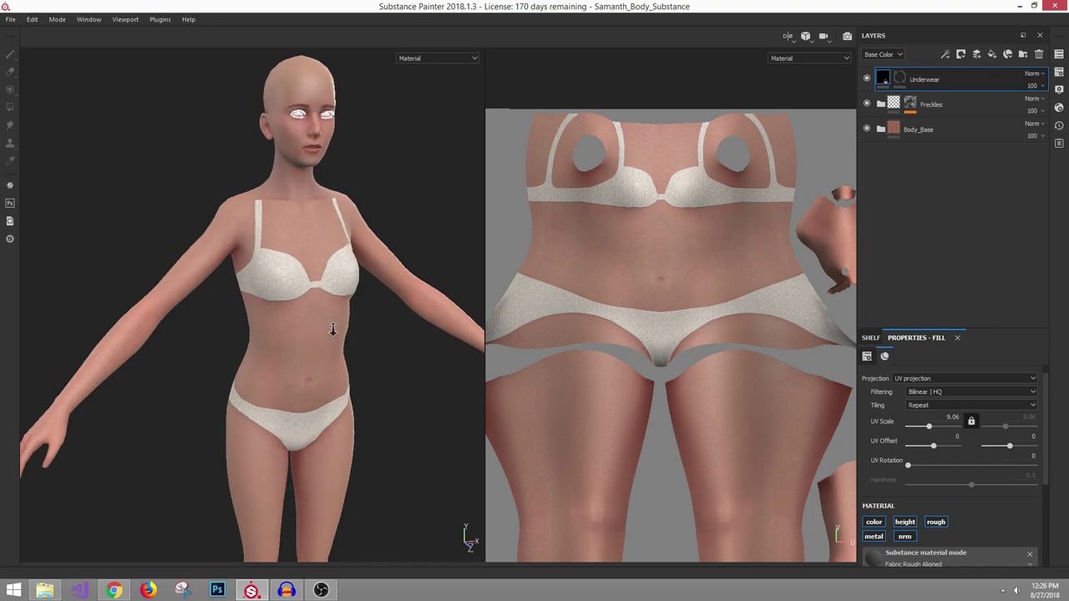
left_click_drag(192, 320, 474, 325, "alt")
right_click_drag(474, 326, 190, 271, "alt")
left_click_drag(190, 271, 339, 309, "alt")
middle_click_drag(338, 309, 329, 334, "alt")
right_click_drag(329, 334, 437, 420, "alt")
middle_click_drag(300, 284, 317, 362, "alt")
right_click_drag(316, 362, 288, 335, "alt")
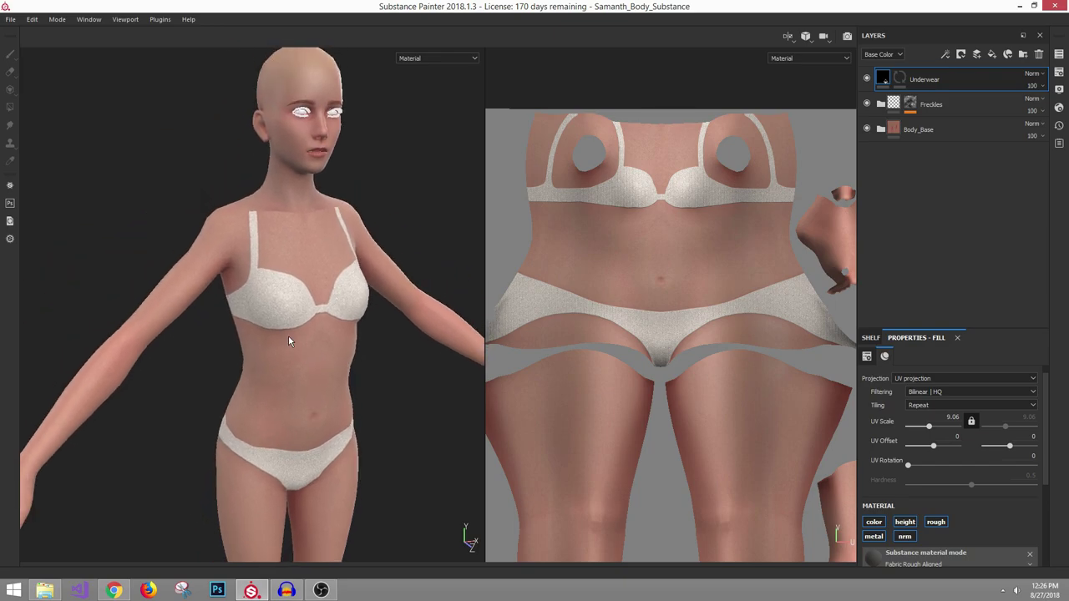
middle_click_drag(308, 416, 321, 394, "alt")
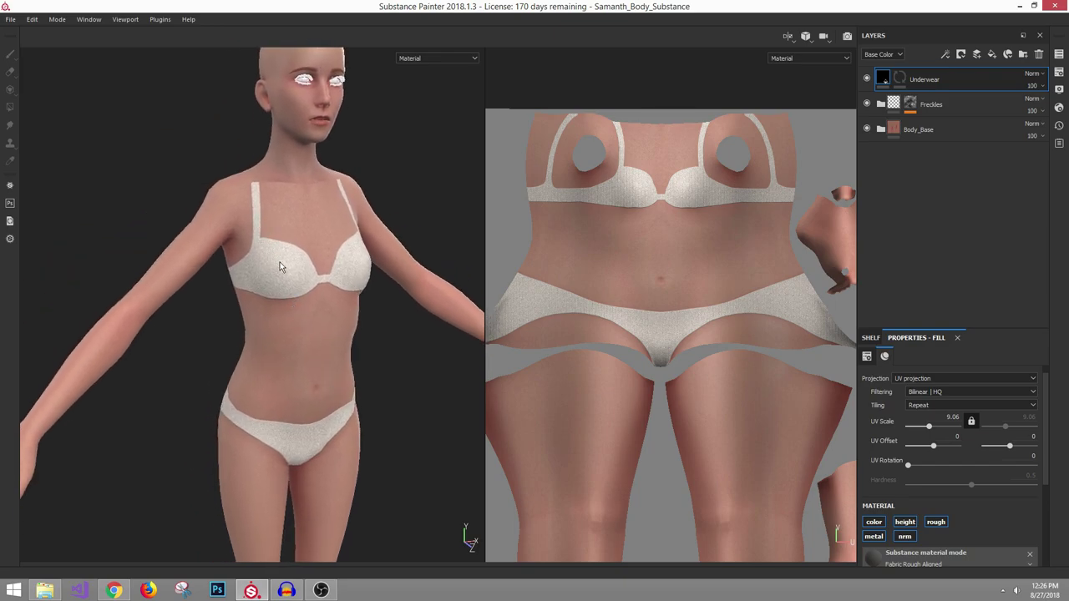
right_click_drag(324, 339, 269, 289, "alt")
left_click_drag(269, 289, 348, 318, "alt")
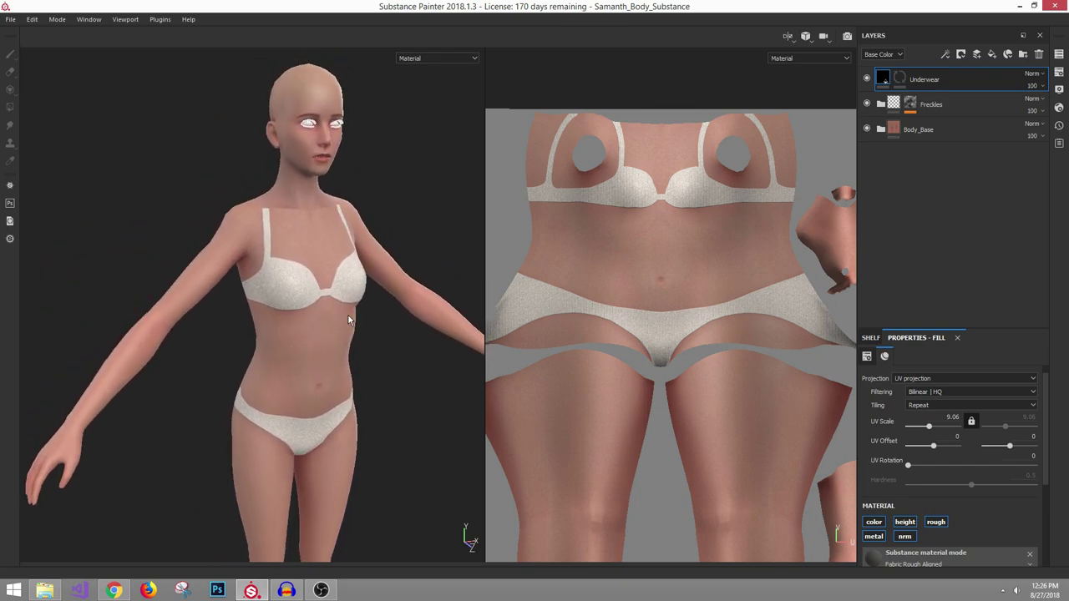
right_click_drag(348, 317, 329, 299, "alt")
middle_click_drag(329, 299, 326, 267, "alt")
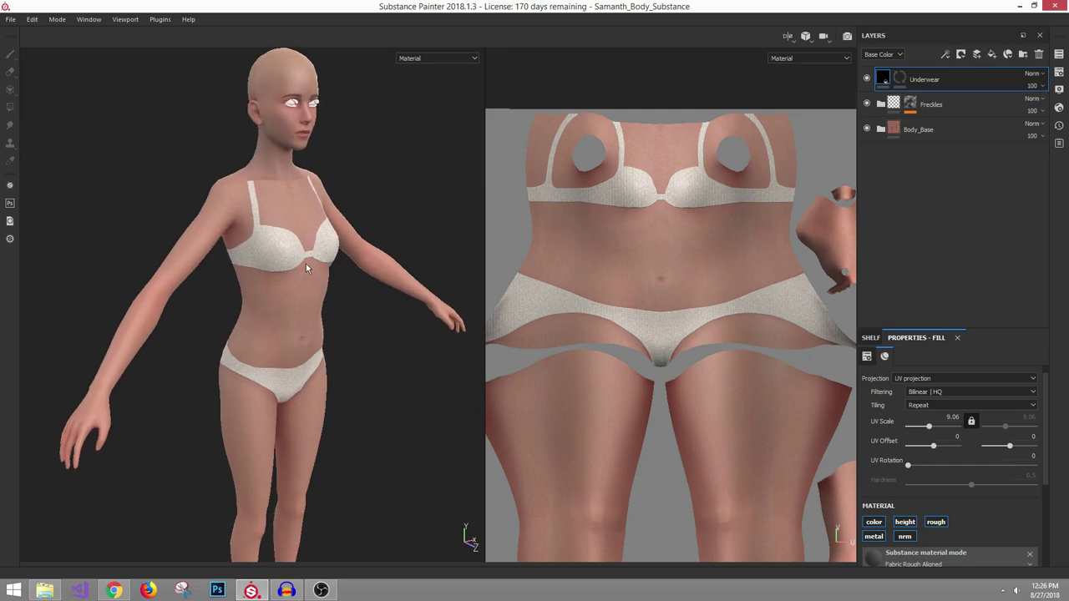
left_click_drag(354, 404, 292, 299, "alt")
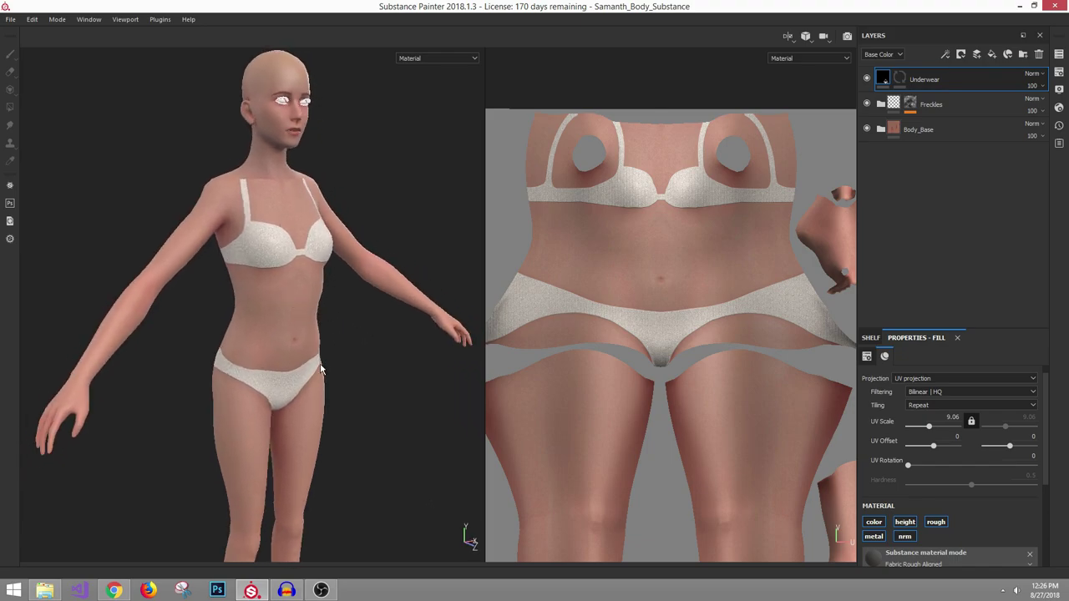
scroll(307, 341, "up", 5)
left_click_drag(315, 251, 327, 233, "alt")
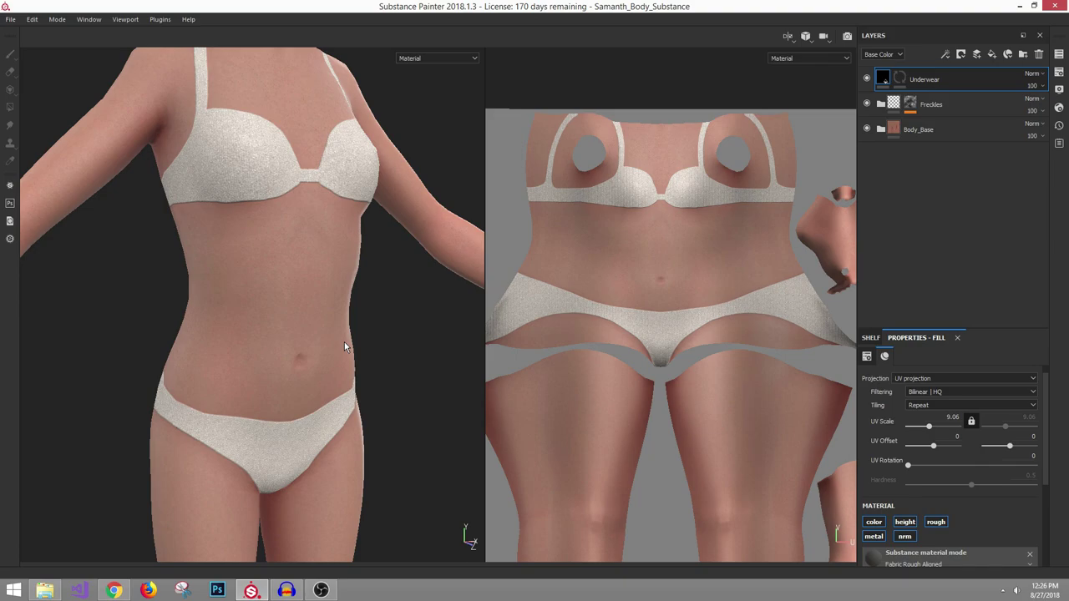
left_click_drag(342, 345, 302, 305, "alt")
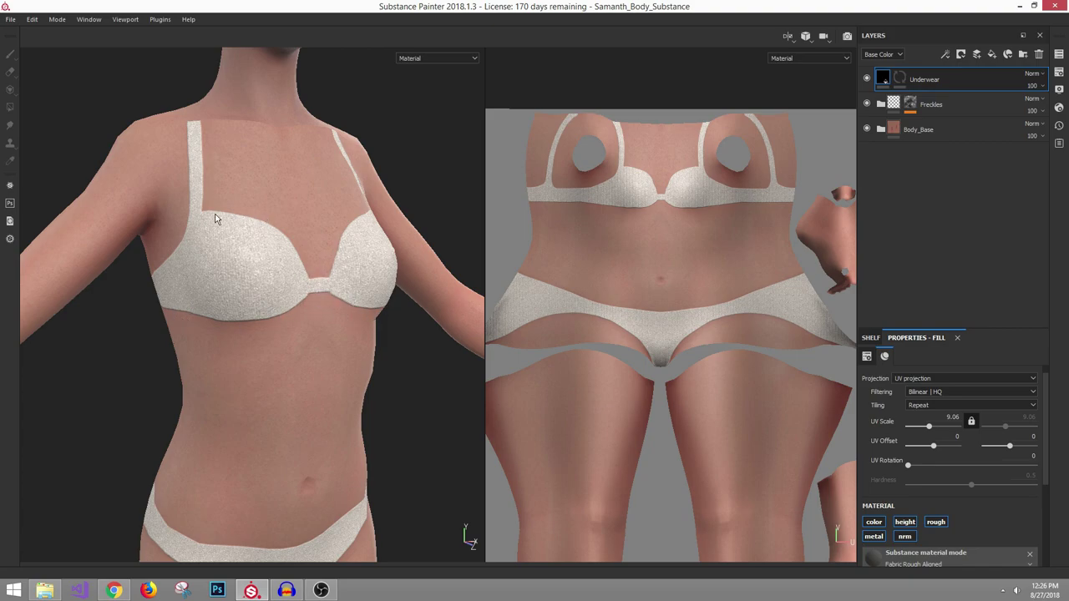
mouse_move(306, 263)
left_mouse_down("alt")
mouse_move(348, 286)
mouse_move(295, 266)
left_mouse_up("alt")
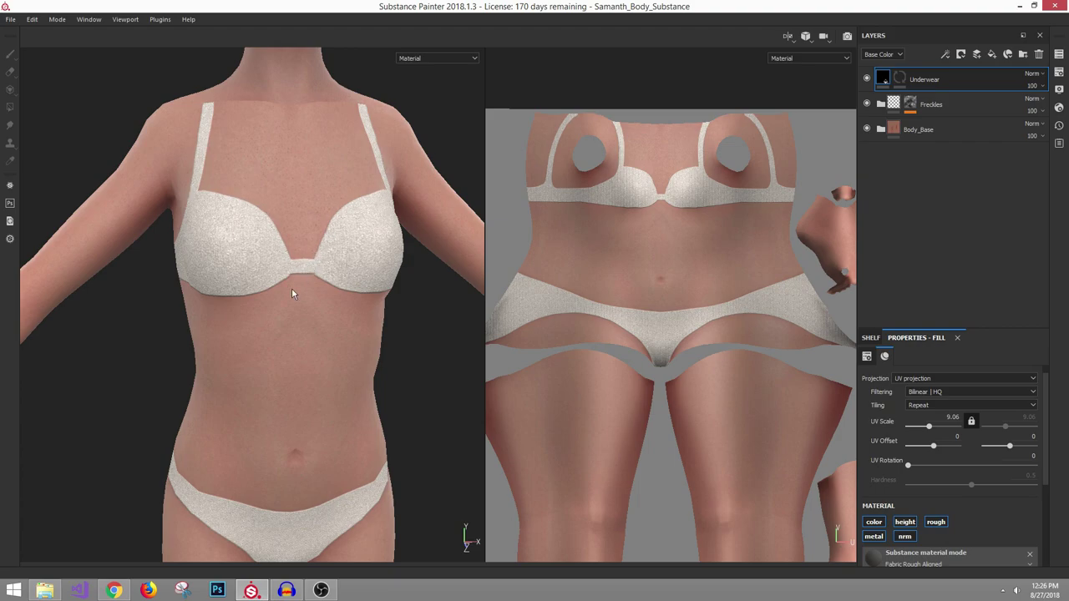
left_click_drag(291, 294, 317, 280, "alt")
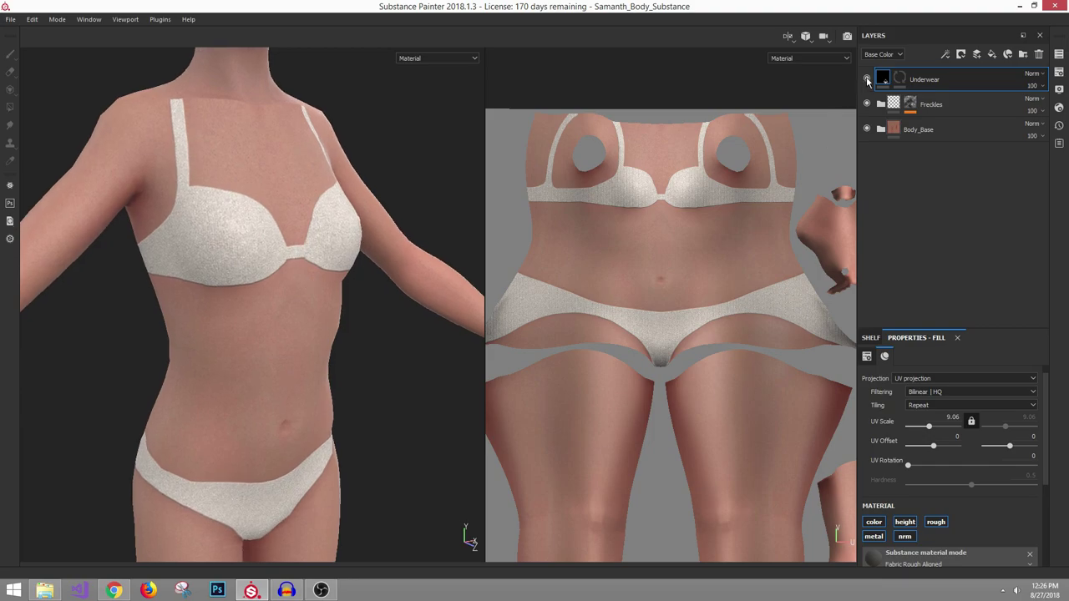
Toggle the Underwear layer's visibility once more and inspect the garments on the torso
left_click(867, 79)
left_click(867, 79)
left_click_drag(296, 272, 312, 259, "alt")
right_click_drag(312, 259, 333, 306, "alt")
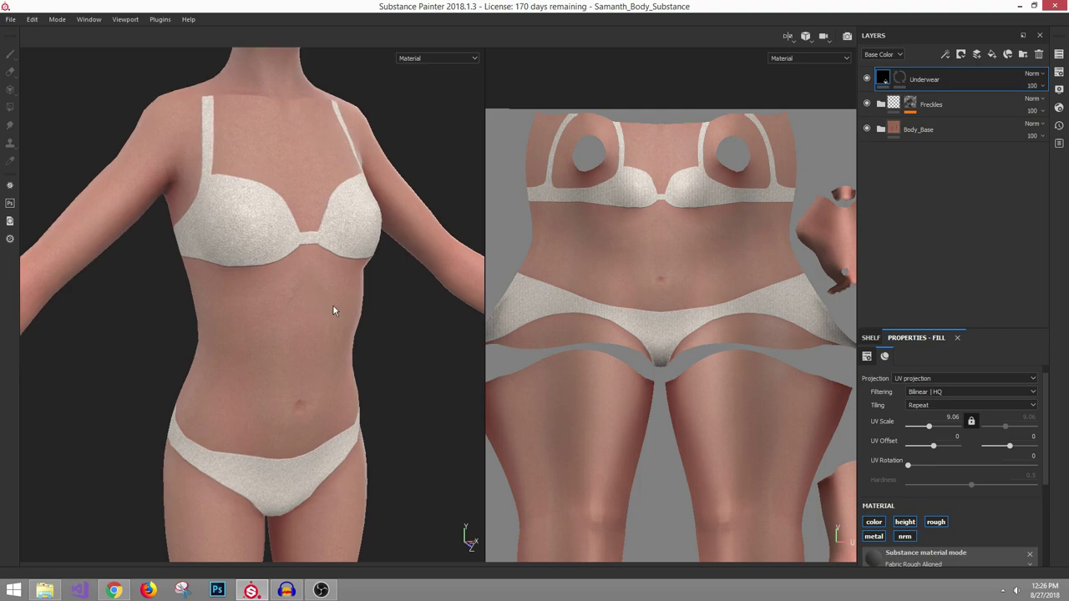
middle_click_drag(333, 306, 323, 281, "alt")
right_click_drag(323, 281, 385, 324, "alt")
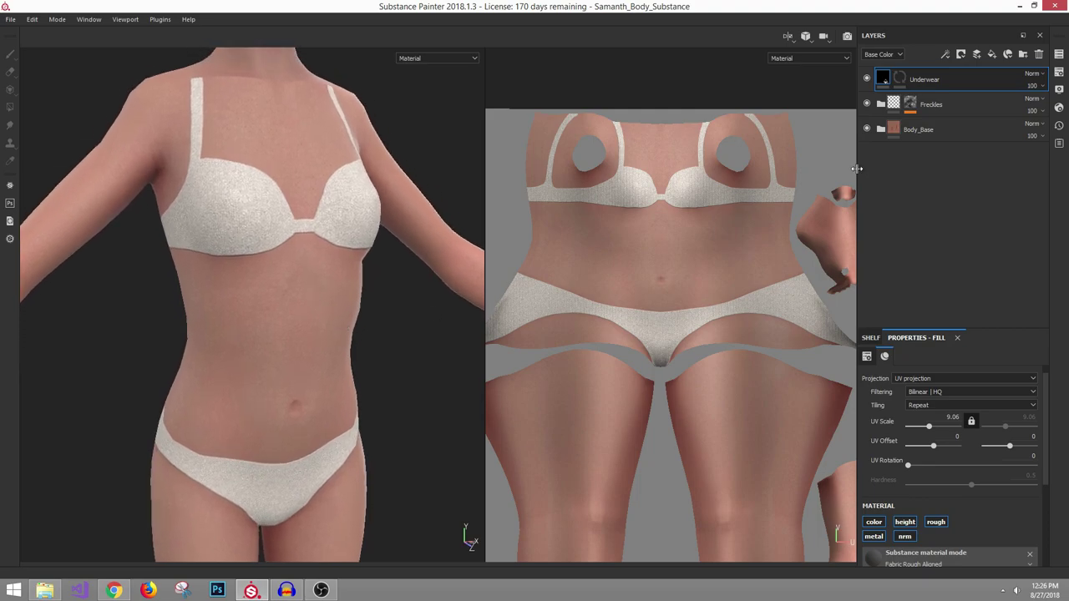
Add a fill layer above the Underwear layer and turn off its height and roughness channels
right_click_drag(348, 256, 389, 292, "alt")
right_click_drag(764, 305, 789, 330, "alt")
middle_click_drag(719, 275, 759, 285, "alt")
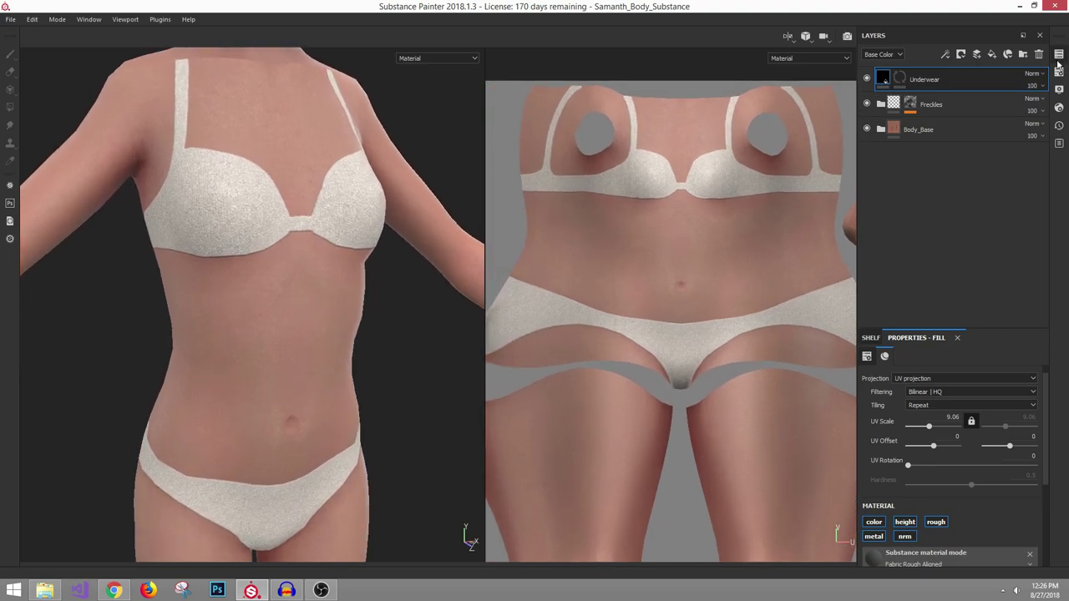
left_click(992, 56)
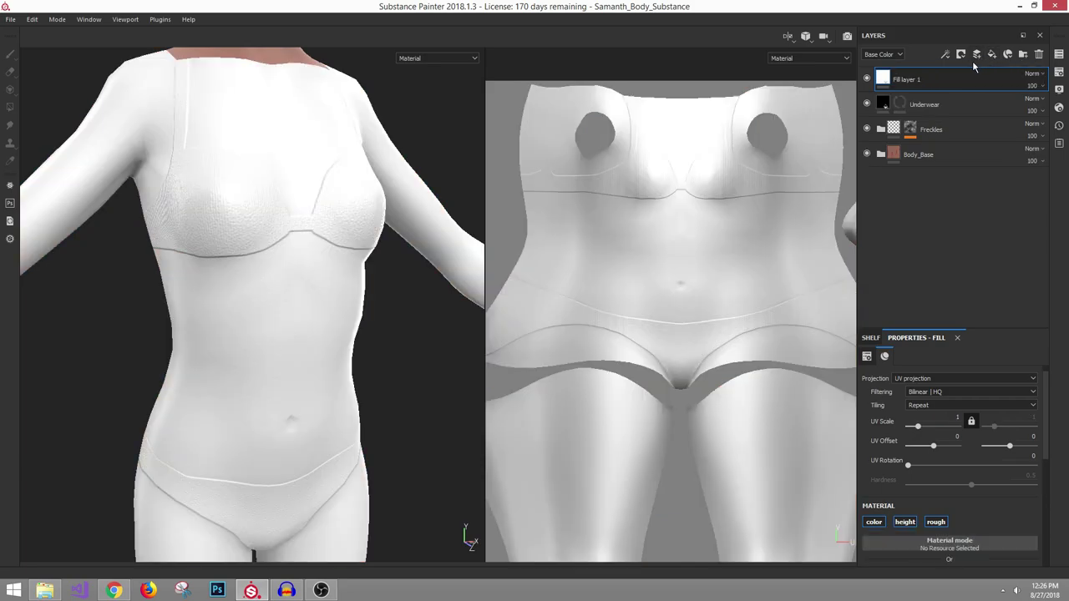
left_click(906, 524)
left_click(937, 523)
scroll(935, 502, "down", 2)
Set the new fill layer's base color to bright red and check it on the torso
left_click(952, 527)
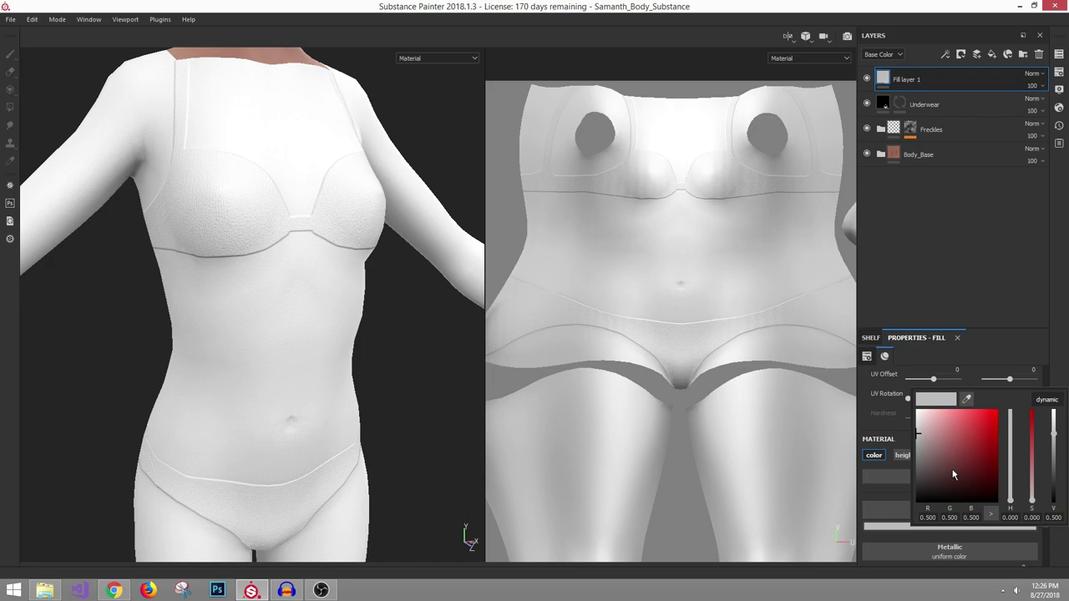
left_click(996, 417)
left_click(298, 276)
right_click_drag(298, 275, 312, 245, "alt")
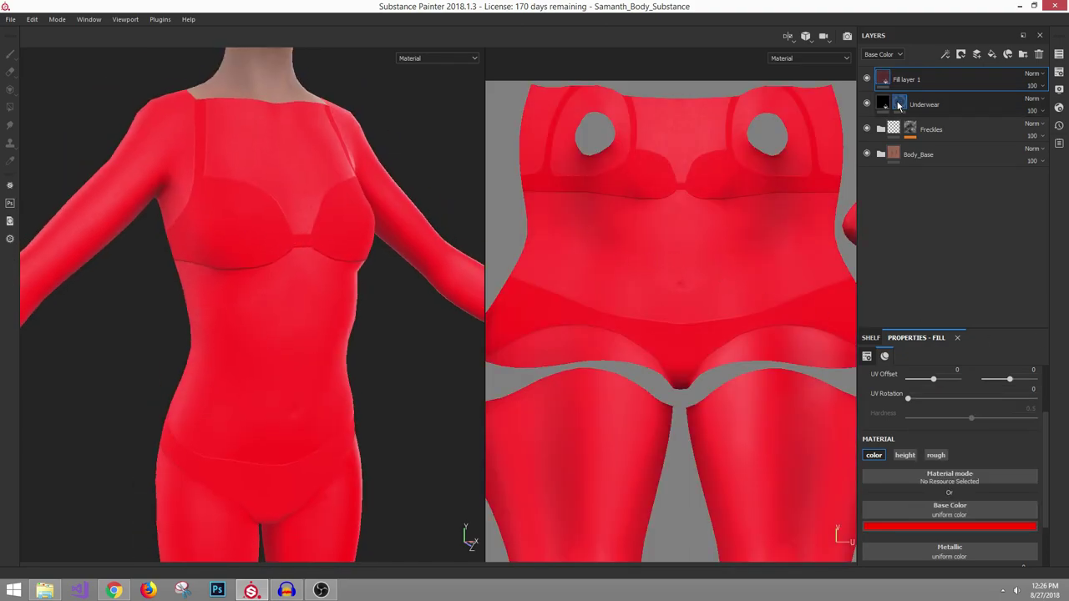
right_click_drag(252, 281, 271, 315, "alt")
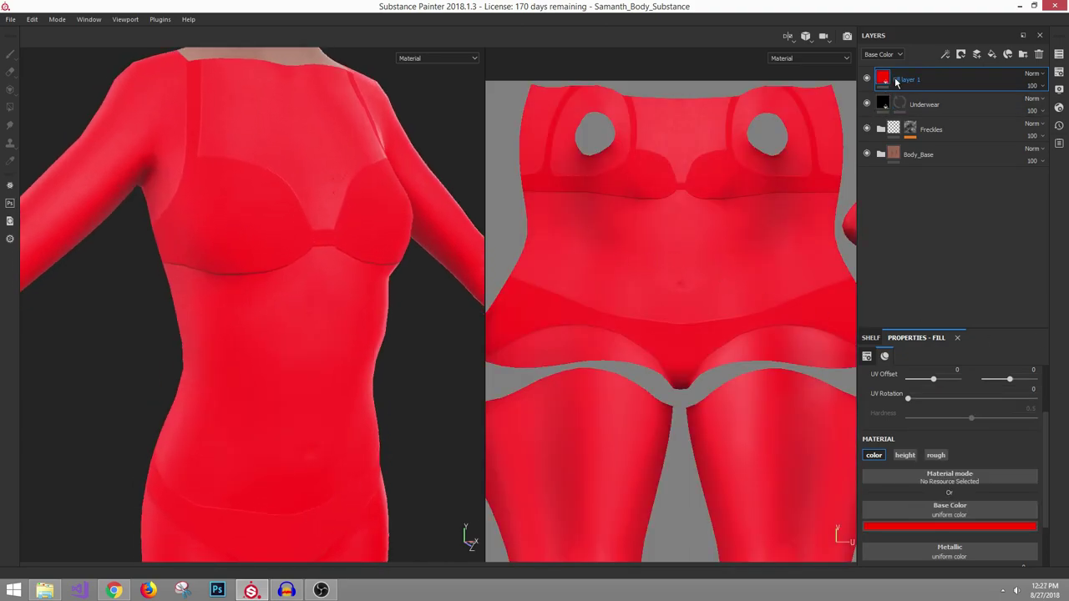
Add a black mask to the red fill layer and set the mask brush's grayscale value to 1
right_click(897, 81)
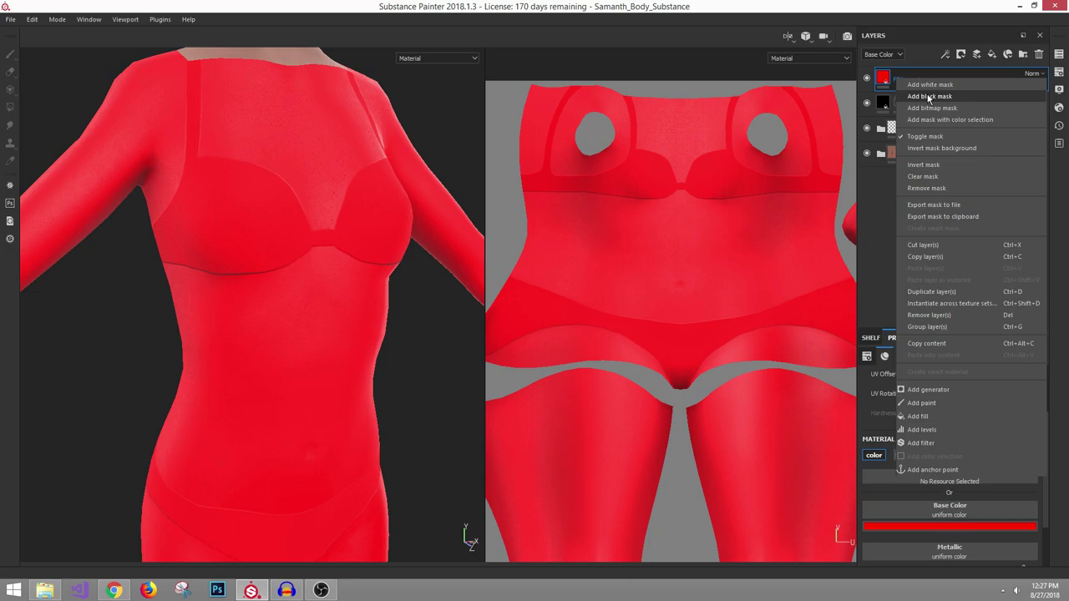
left_click(928, 97)
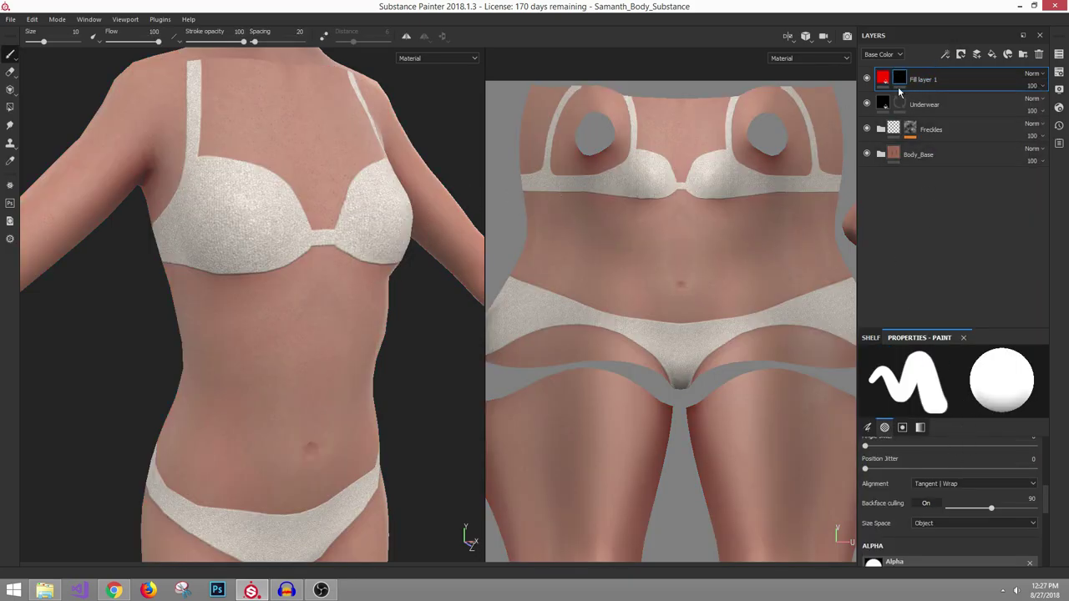
scroll(937, 539, "down", 10)
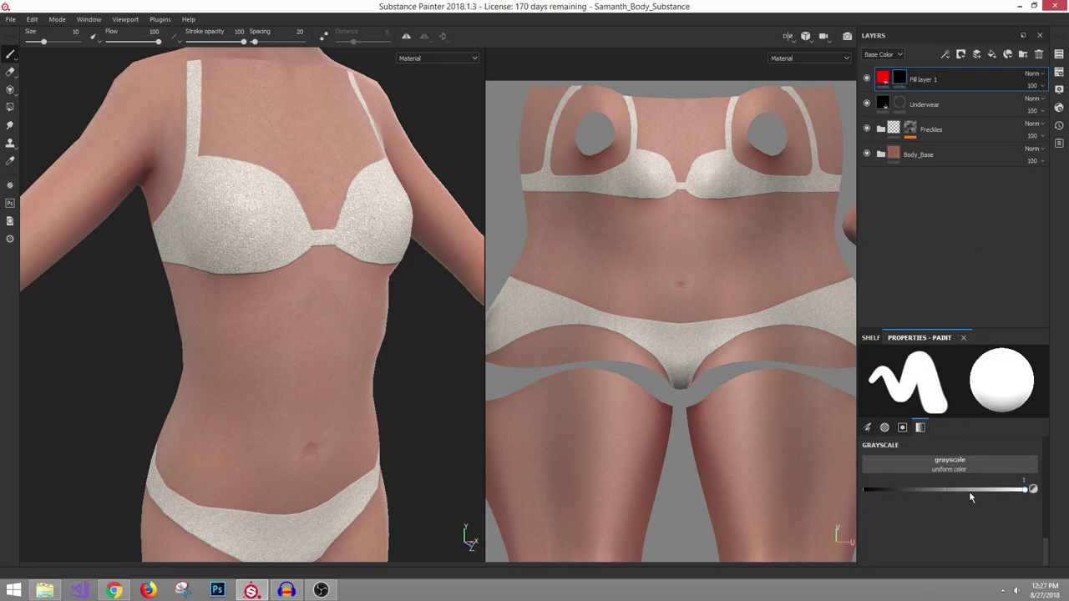
left_click_drag(970, 492, 1025, 490)
scroll(957, 472, "up", 6)
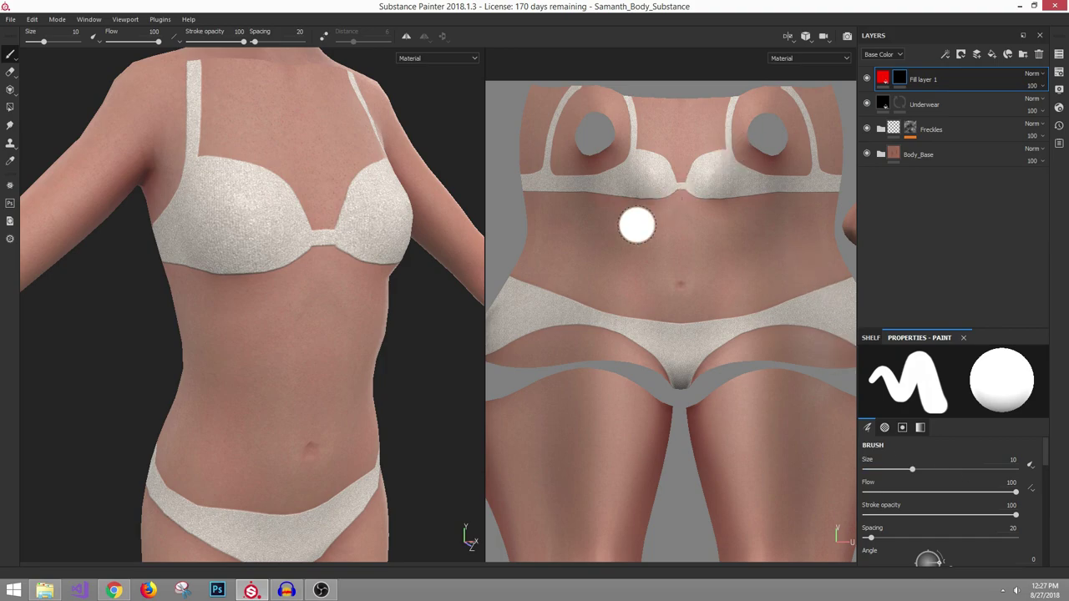
Paint a U-shaped band across the belly into the red fill layer's mask, undoing the first stroke and repainting it
scroll(695, 226, "up", 2)
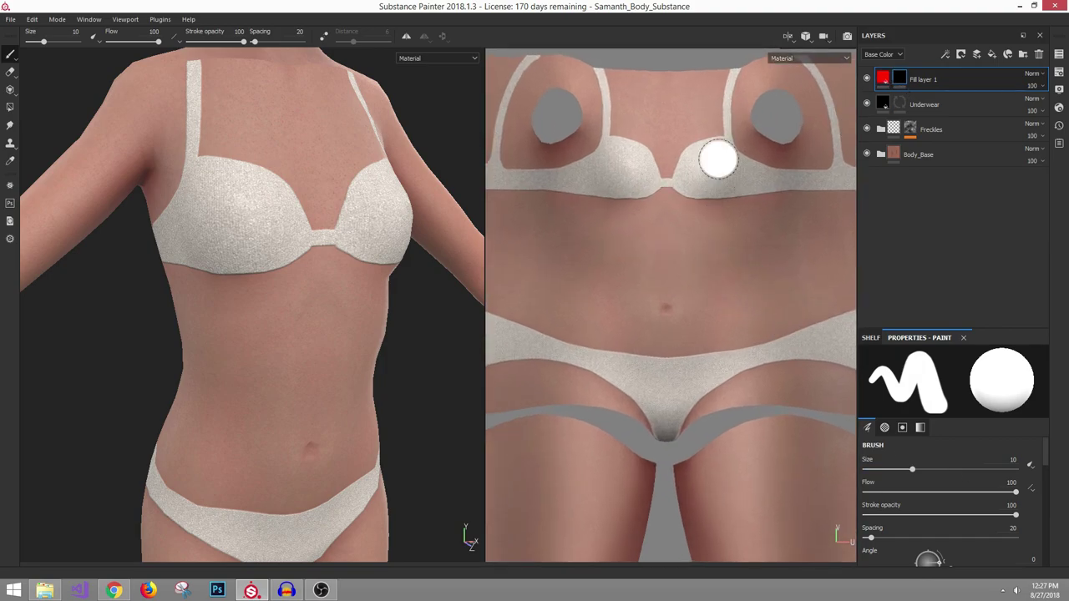
left_click_drag(562, 246, 754, 260)
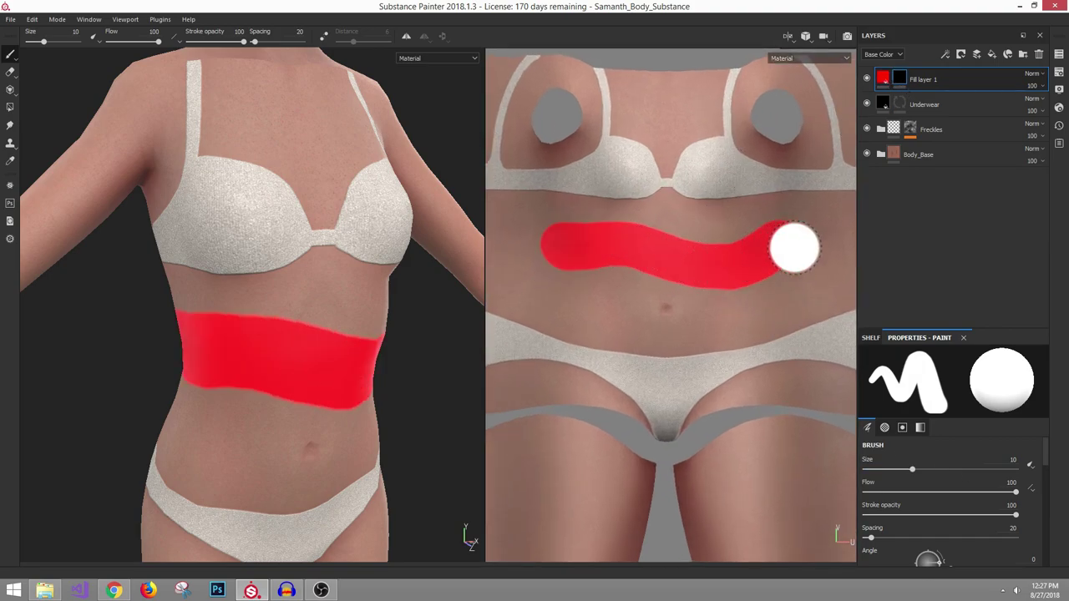
key("ctrl+z")
mouse_move(807, 239)
left_mouse_down()
mouse_move(764, 250)
mouse_move(720, 284)
mouse_move(592, 279)
mouse_move(533, 244)
left_mouse_up()
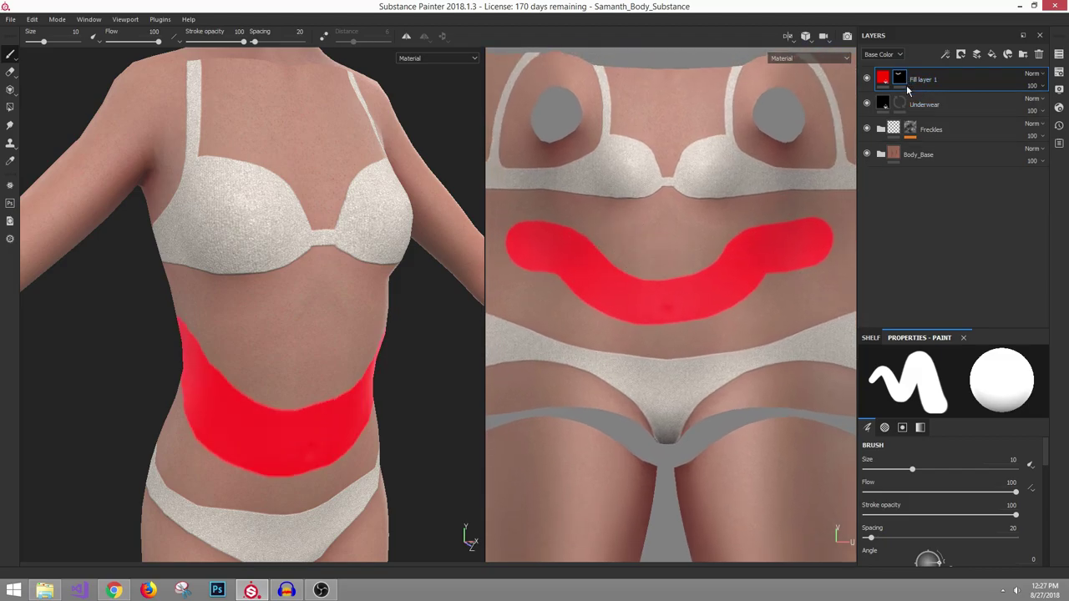
Add a Drop Shadow filter to the red fill layer's mask and enlarge the area showing its settings
mouse_move(901, 80)
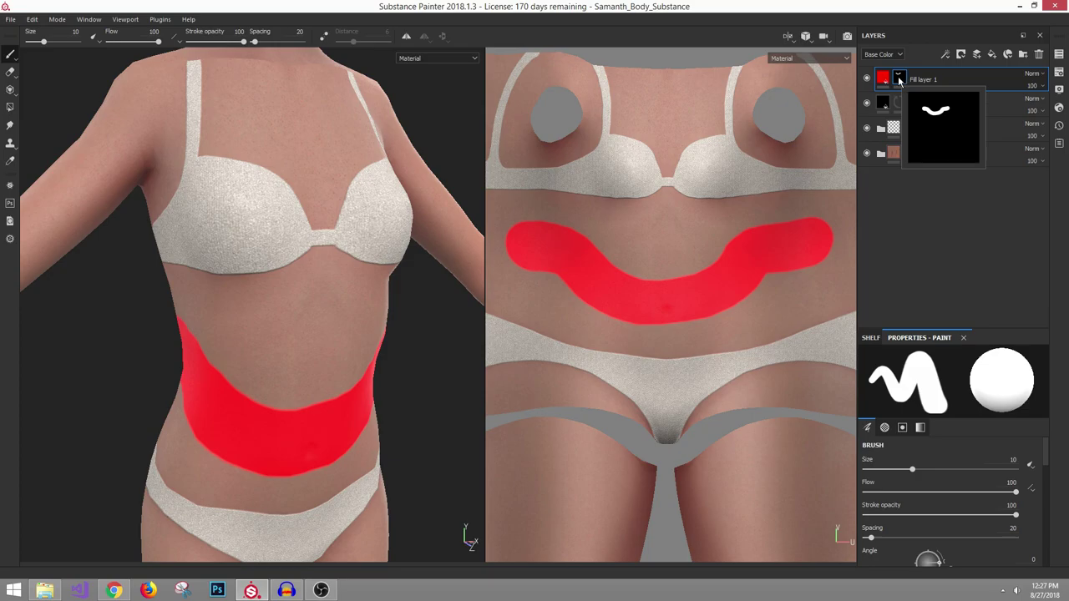
right_click(900, 80)
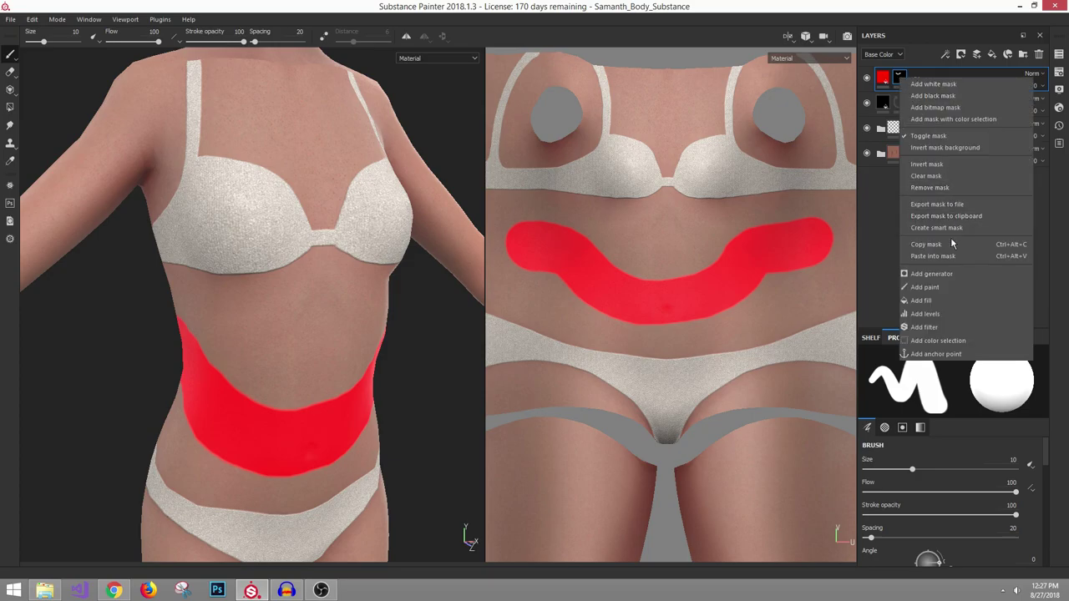
left_click(941, 328)
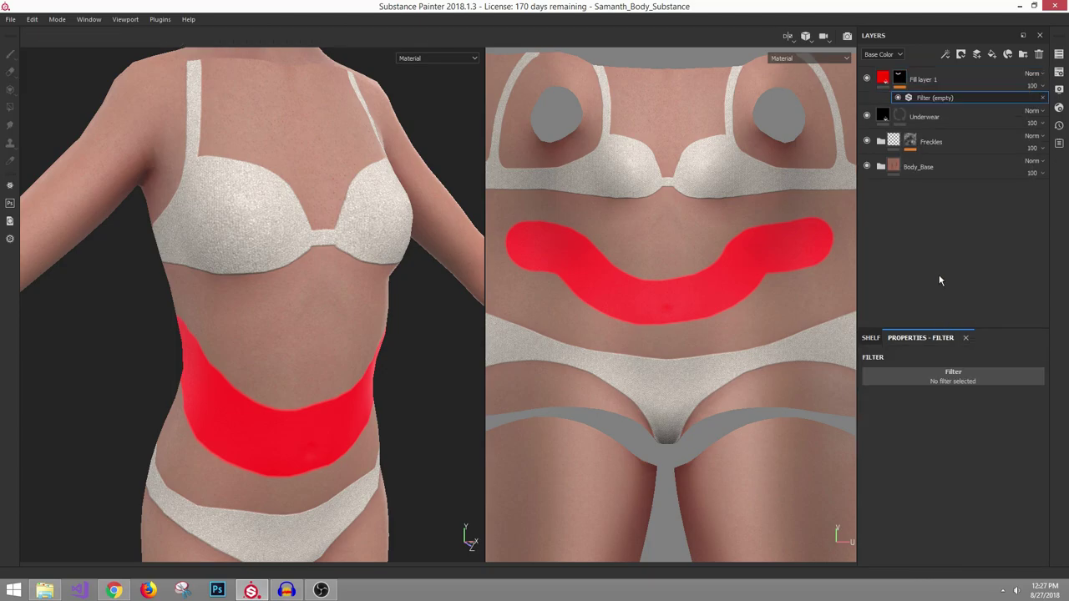
left_click(952, 376)
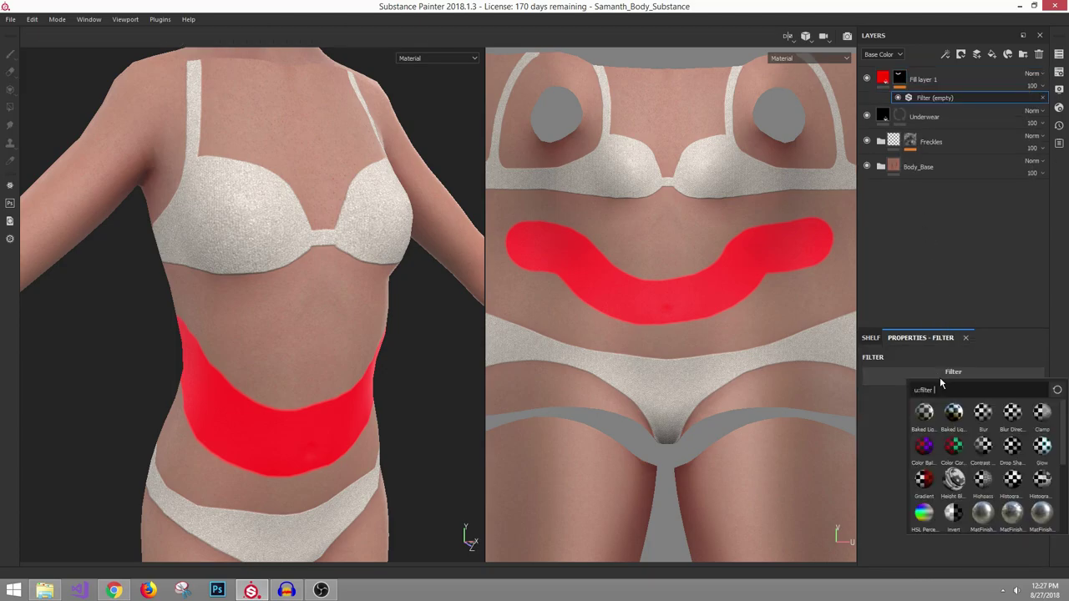
left_click(1013, 447)
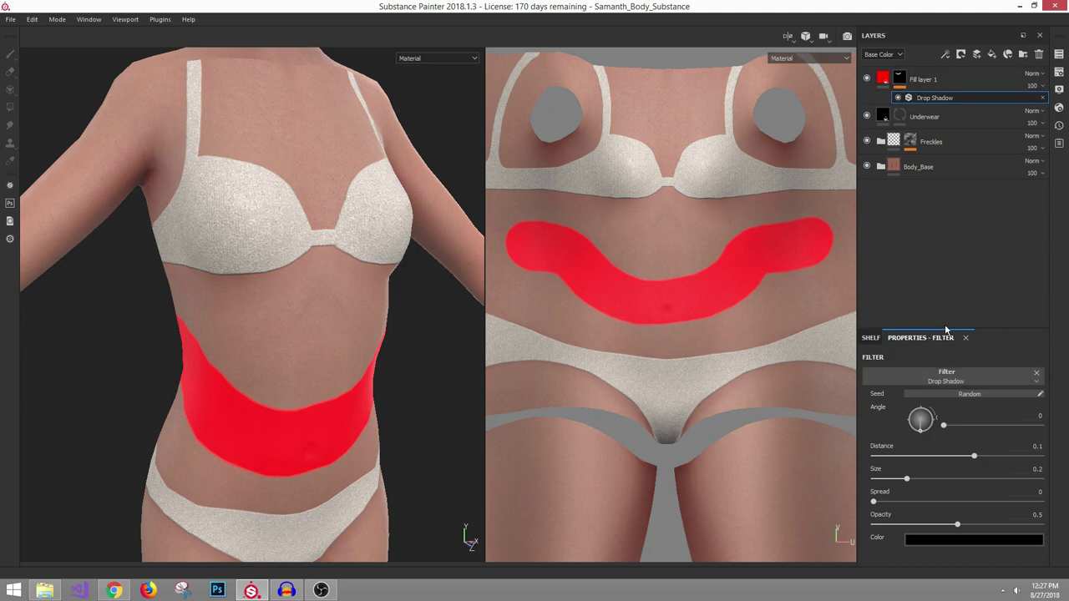
left_click_drag(981, 327, 980, 274)
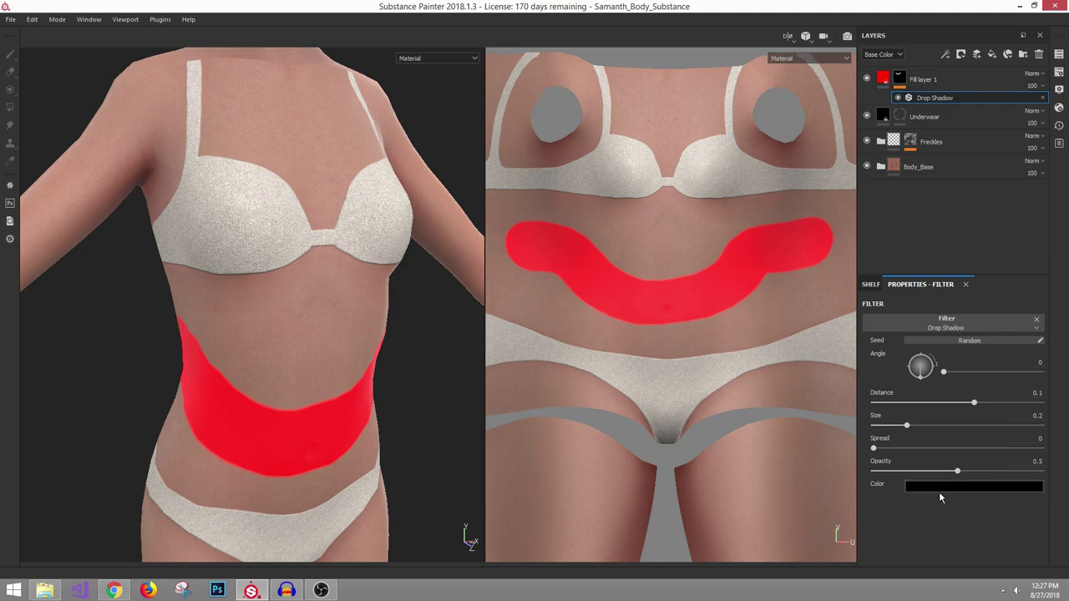
Set the mask's Drop Shadow to opacity 1, spread 1, size 0.09, angle 149 and distance -0.21
left_click_drag(957, 471, 1043, 471)
left_click_drag(873, 449, 1042, 449)
left_click_drag(906, 425, 888, 425)
left_click_drag(974, 402, 914, 404)
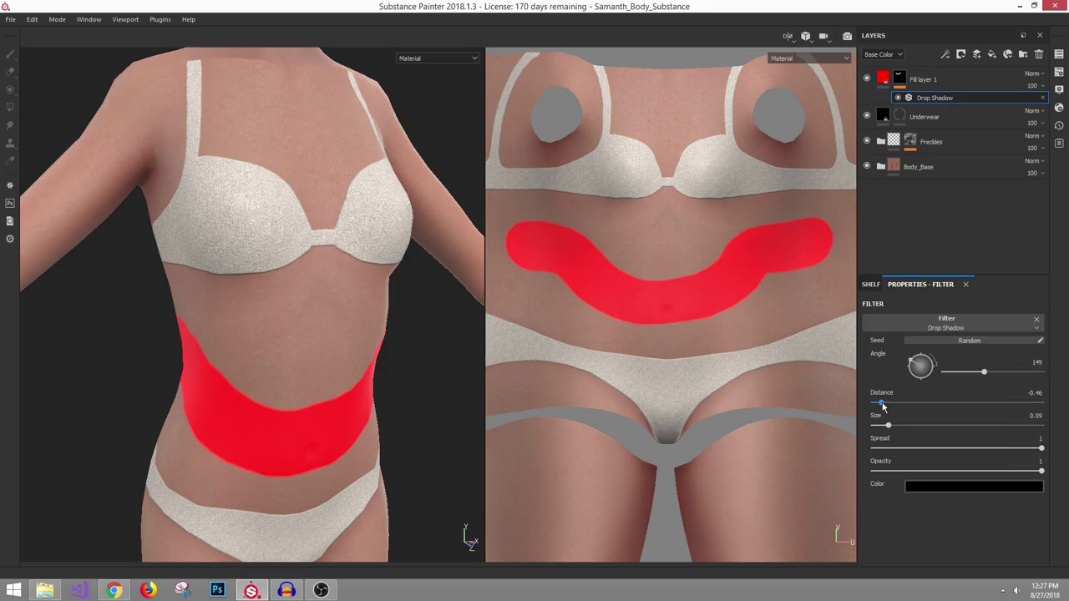
scroll(633, 253, "up", 1)
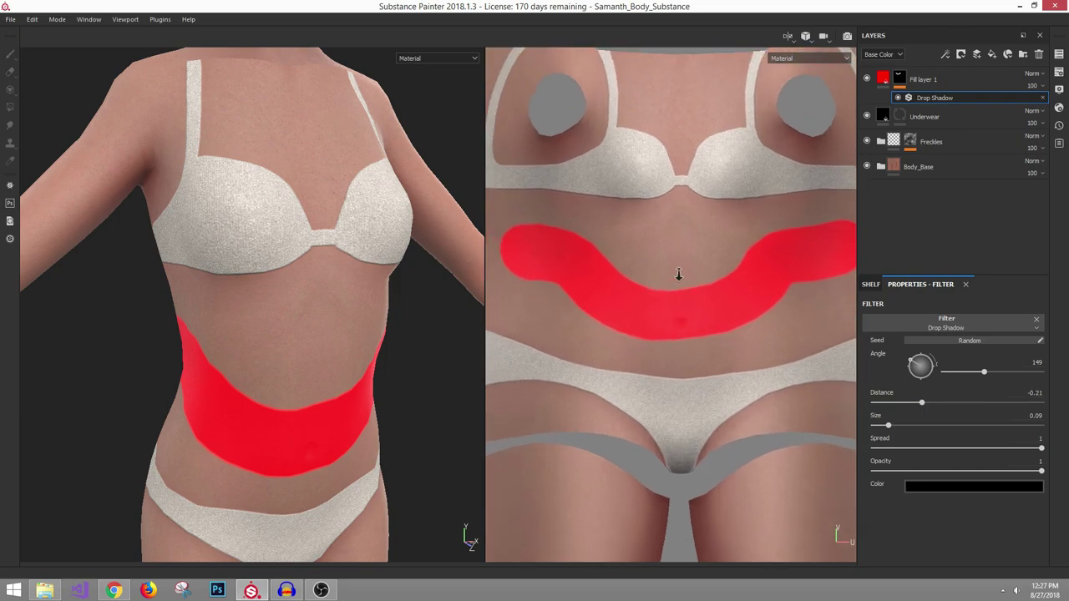
Remove the Drop Shadow filter from the mask and delete the red fill layer
left_click(1042, 98)
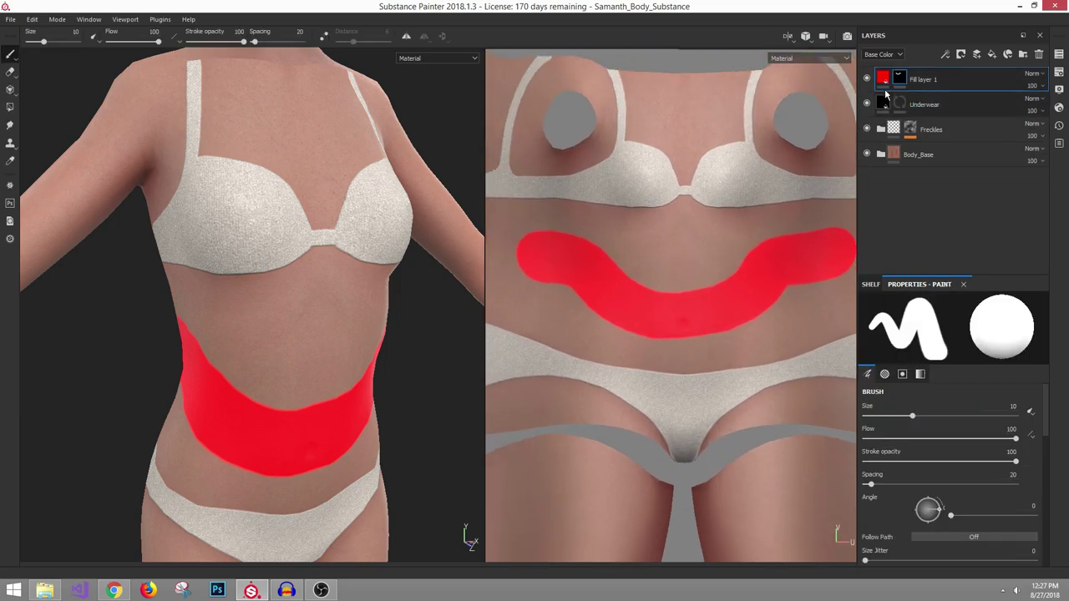
left_click(892, 88)
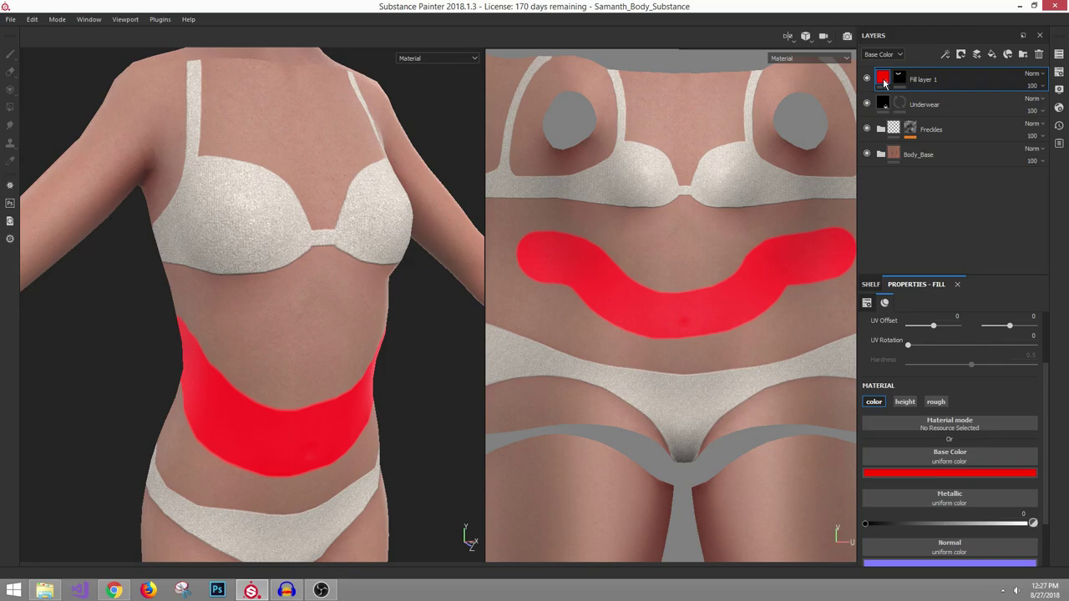
mouse_move(884, 82)
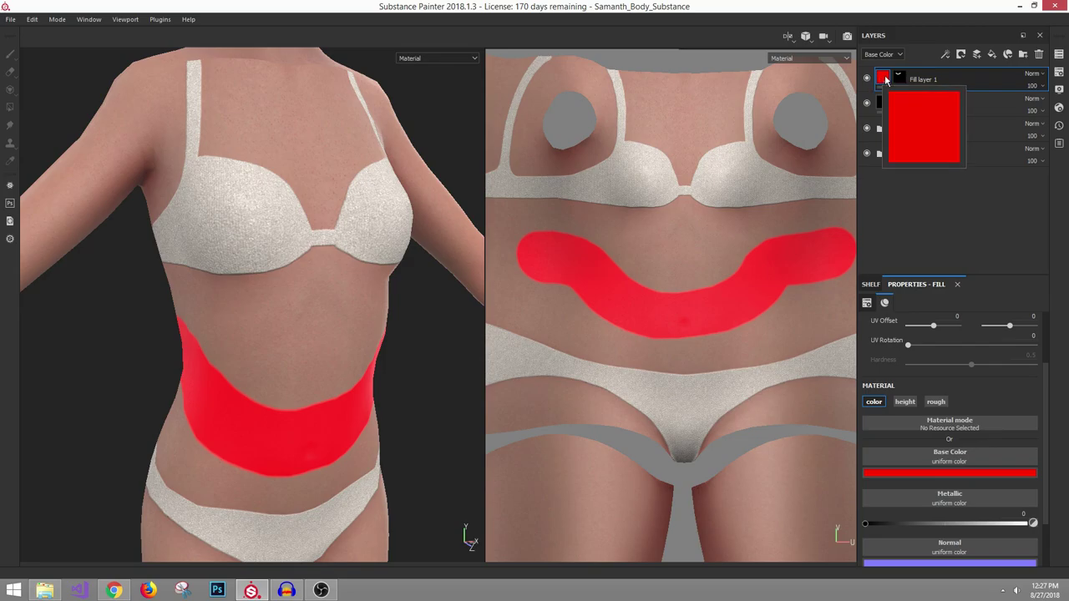
right_click(885, 77)
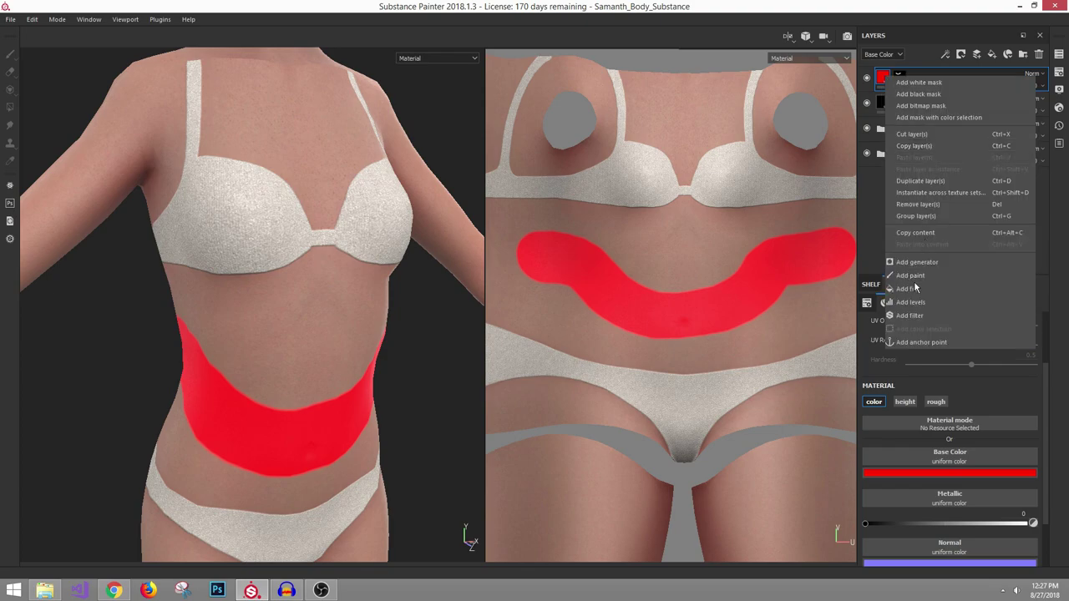
left_click(919, 203)
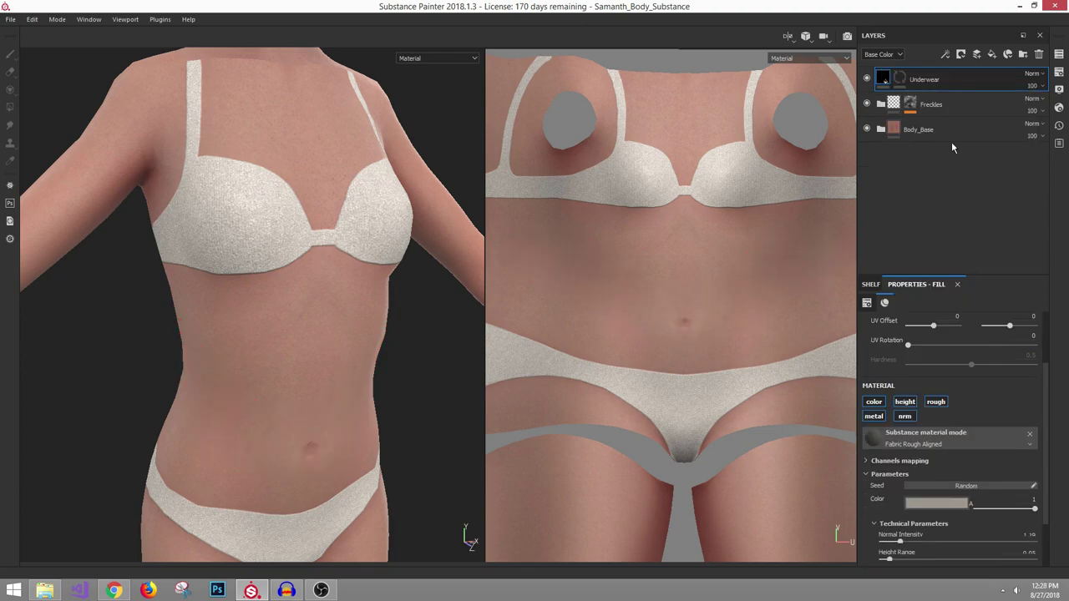
Paint a wavy white band across the belly on a new paint layer above Underwear, using a brush hardness of 0.96
left_click(977, 54)
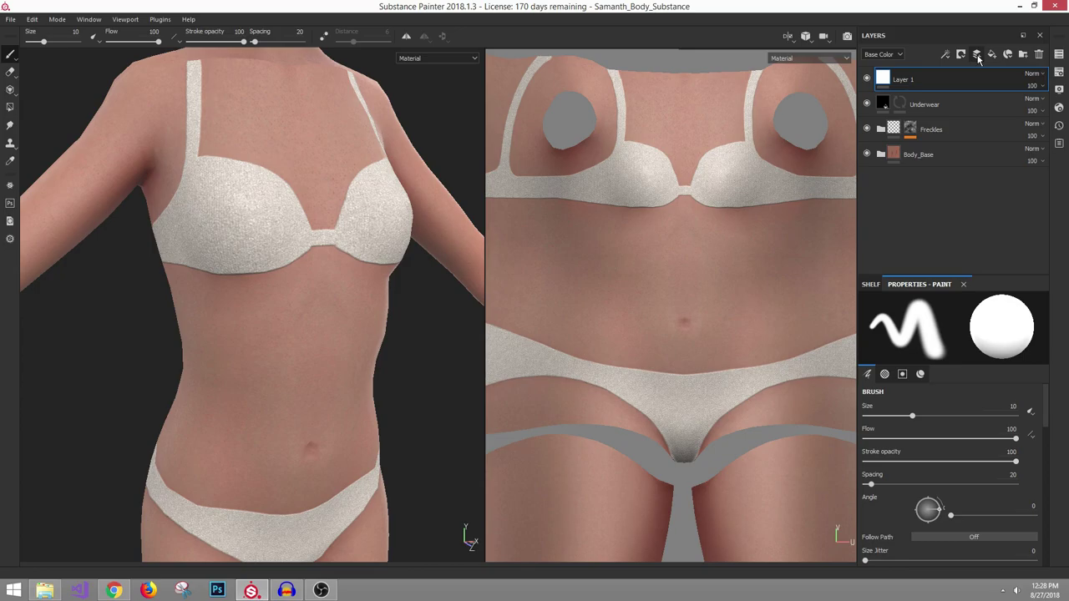
scroll(915, 508, "down", 5)
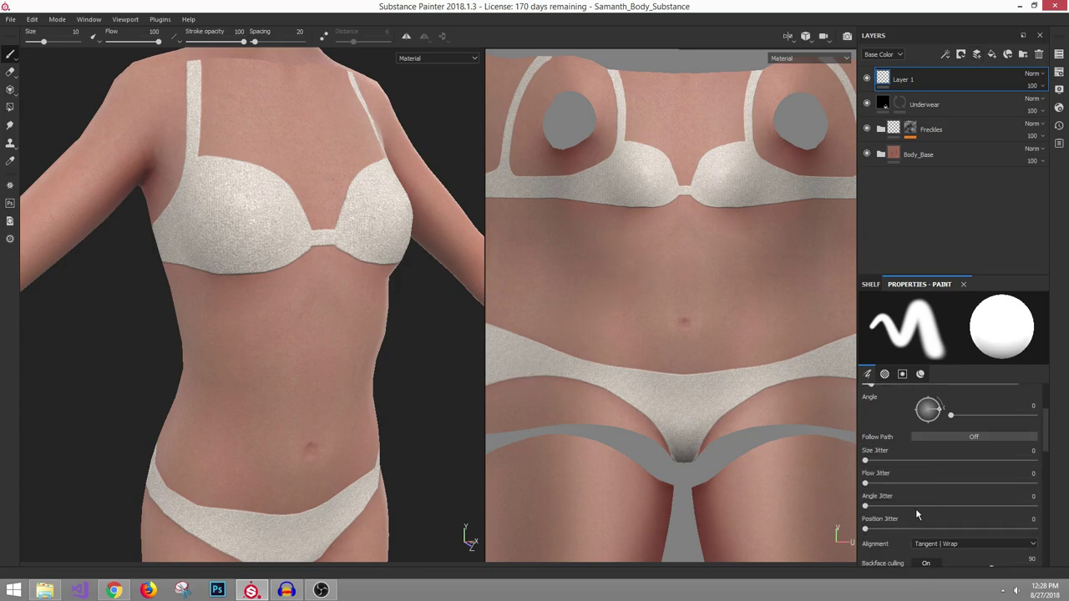
left_click_drag(994, 537, 1029, 537)
mouse_move(610, 287)
left_mouse_down()
mouse_move(568, 287)
mouse_move(668, 283)
mouse_move(750, 302)
mouse_move(800, 288)
left_mouse_up()
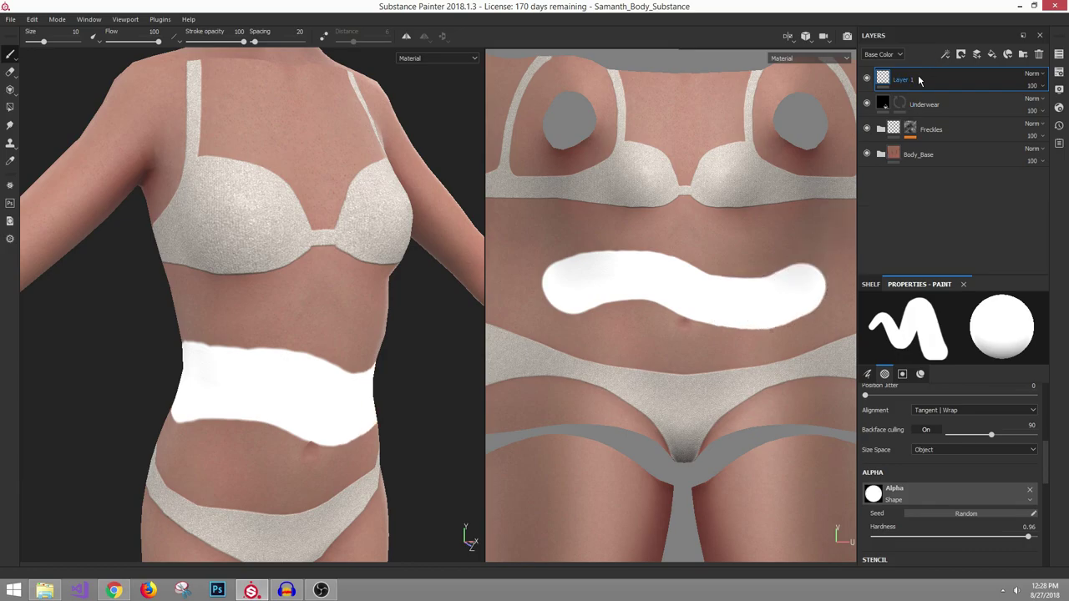
Add a Drop Shadow filter to the new paint layer
right_click(919, 79)
left_click(953, 432)
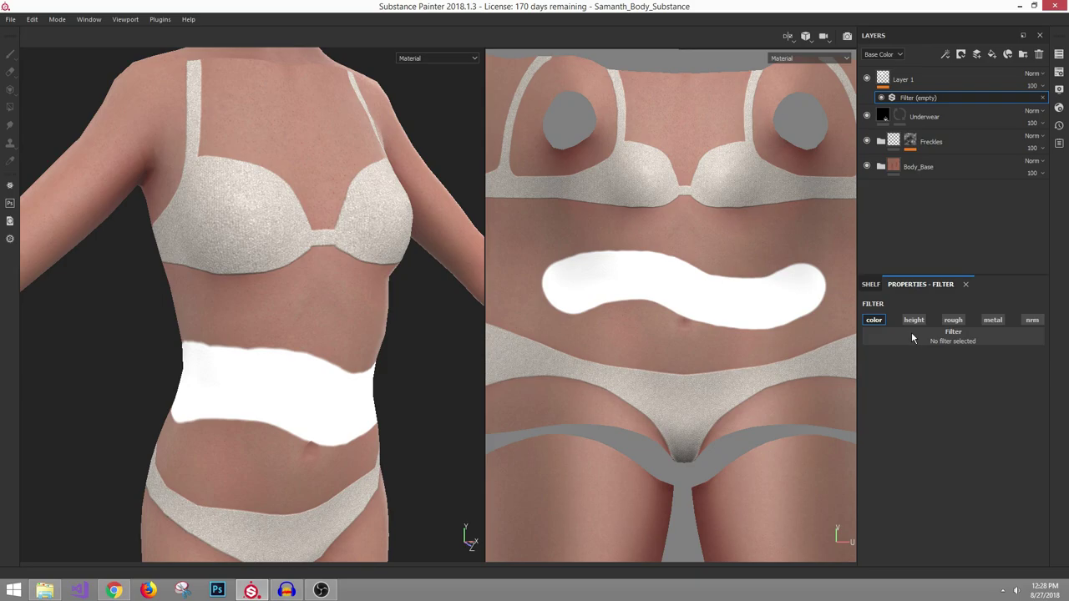
left_click(938, 337)
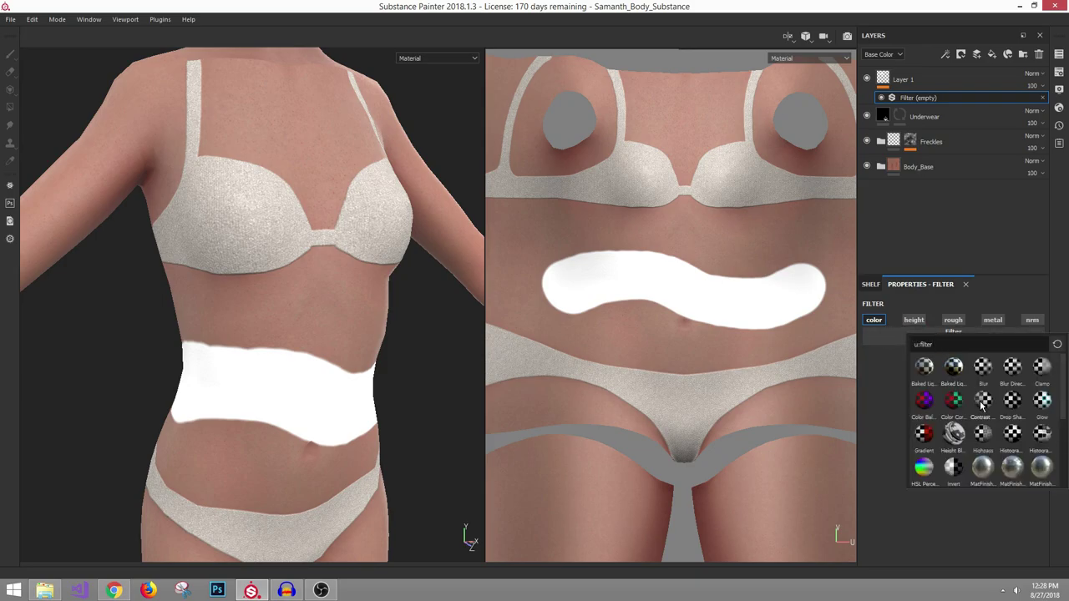
left_click(1013, 402)
Set the paint layer's Drop Shadow to opacity 1, size 0.11 and angle 329, and check the shadow on the torso
right_click_drag(737, 292, 806, 343, "alt")
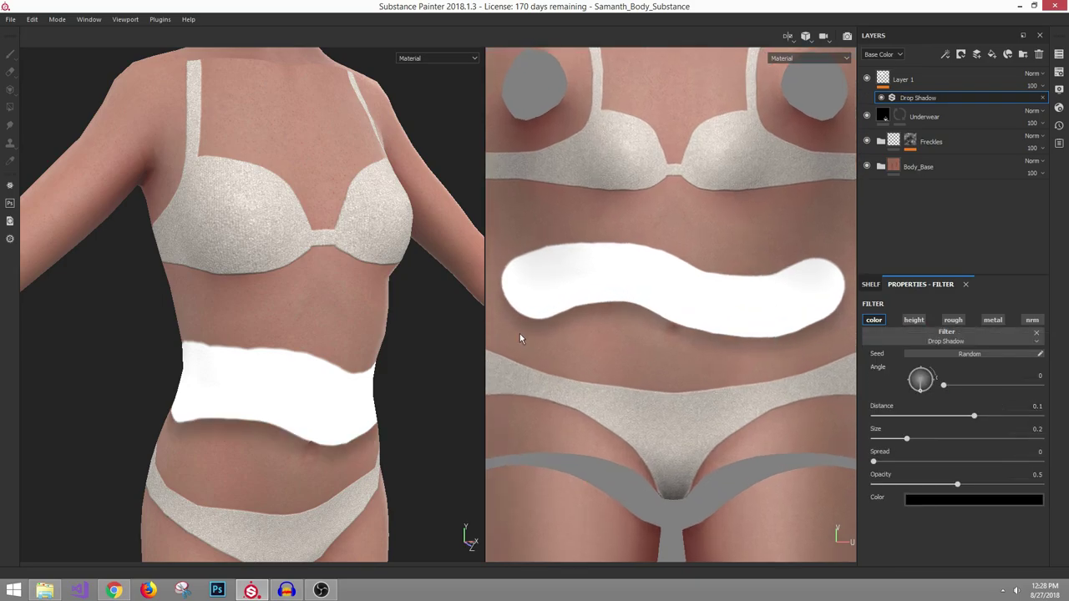
right_click_drag(407, 359, 413, 414, "alt")
middle_click_drag(412, 414, 409, 360, "alt")
left_click_drag(956, 481, 1036, 483)
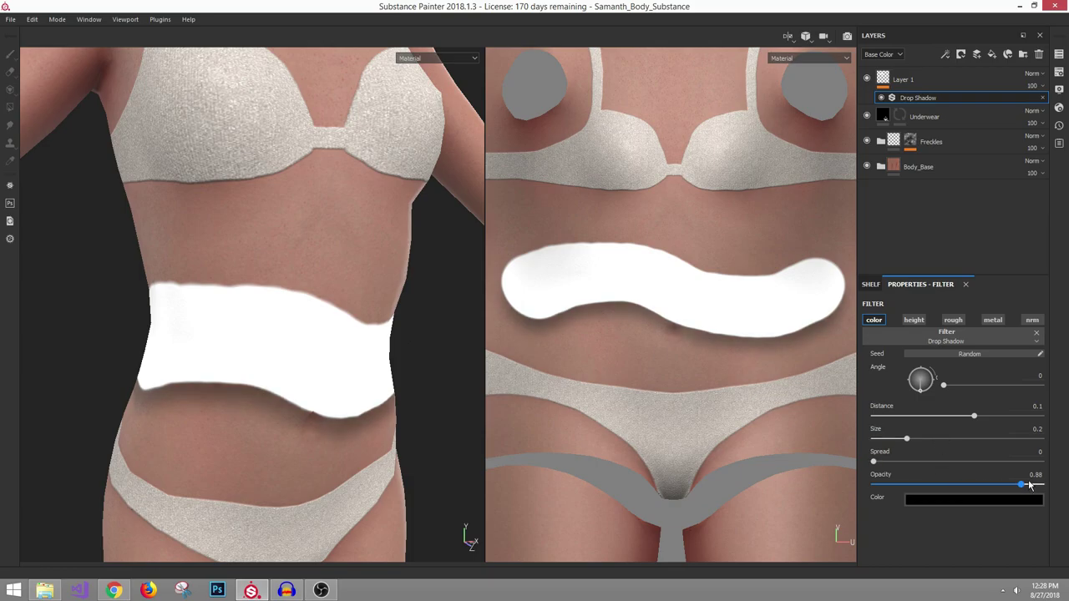
left_click_drag(900, 444, 885, 446)
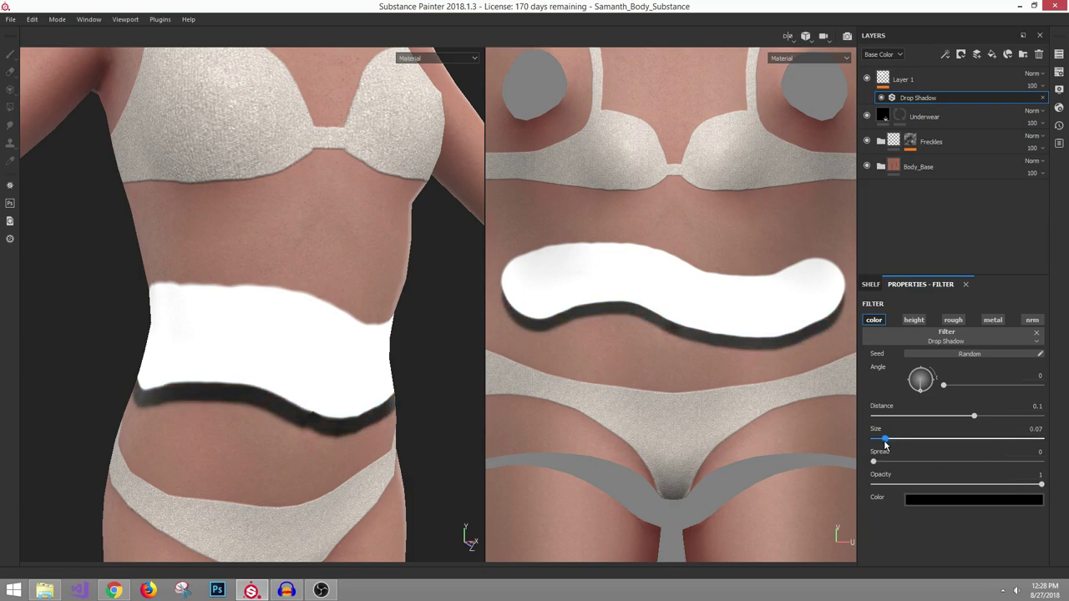
right_click_drag(209, 303, 204, 290, "alt")
mouse_move(926, 390)
left_mouse_down()
mouse_move(936, 380)
mouse_move(899, 379)
mouse_move(937, 384)
left_mouse_up()
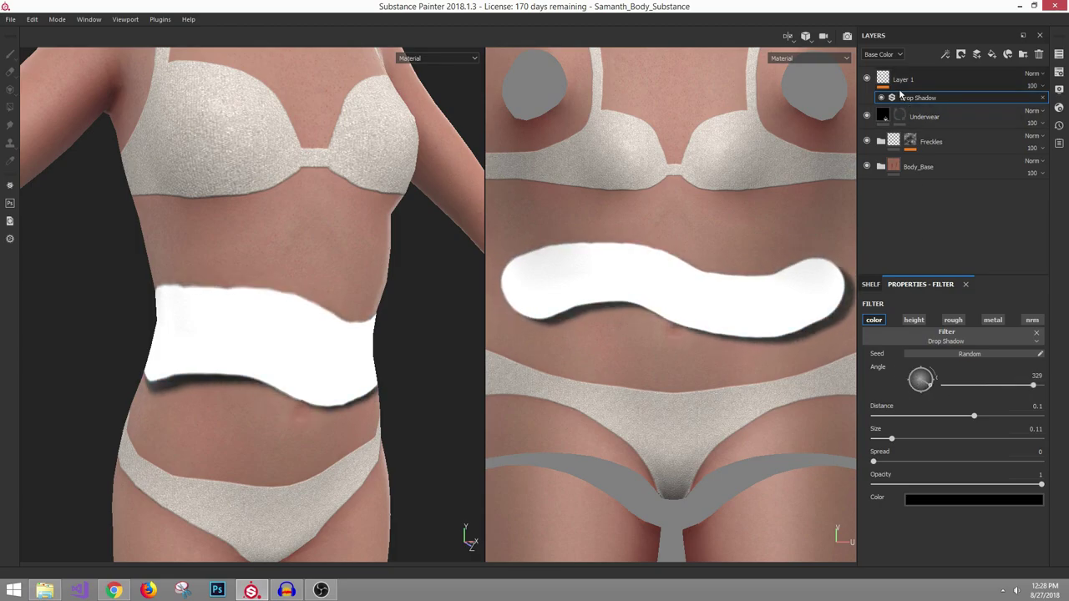
right_click_drag(335, 269, 308, 224, "alt")
left_click_drag(308, 224, 327, 239, "alt")
middle_click_drag(364, 232, 357, 259, "alt")
left_click_drag(358, 259, 334, 241, "alt")
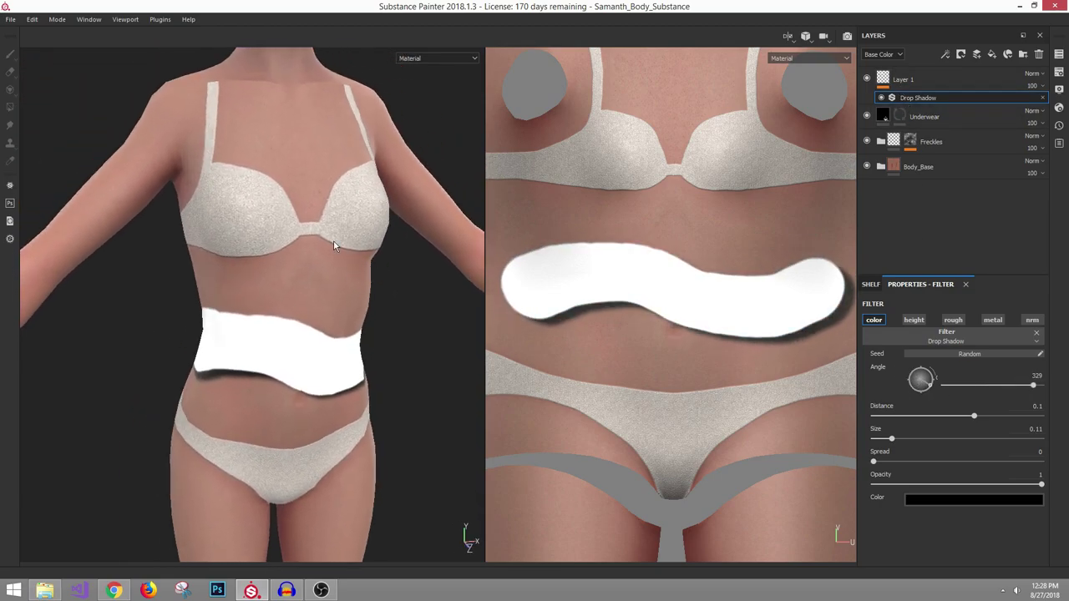
Delete the paint layer holding the white belly band together with its Drop Shadow filter
right_click_drag(334, 241, 428, 301, "alt")
left_click_drag(429, 308, 355, 238, "alt")
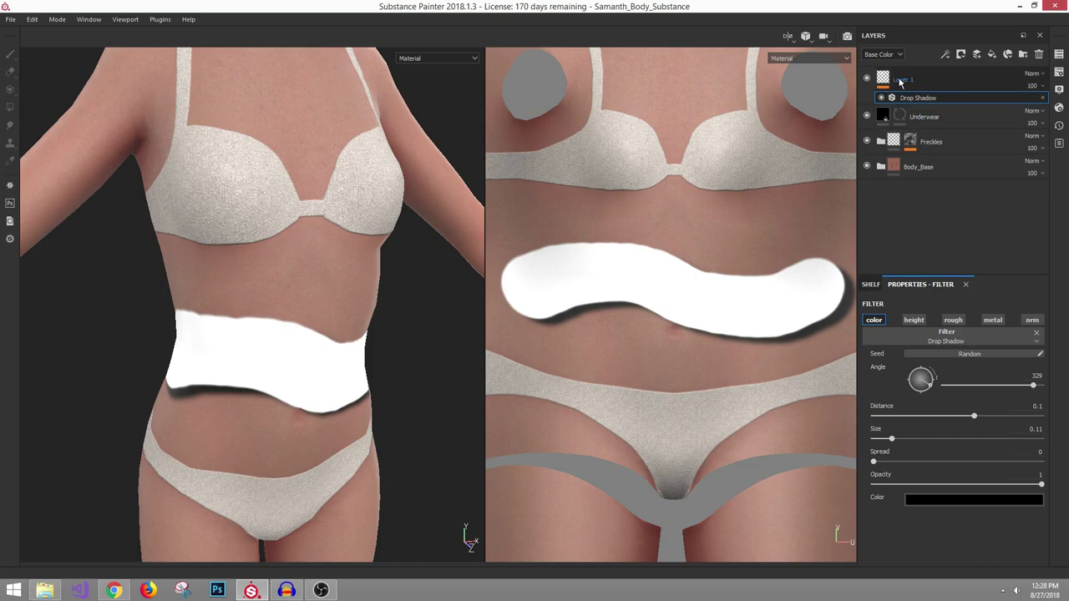
left_click(898, 81)
scroll(227, 298, "up", 1)
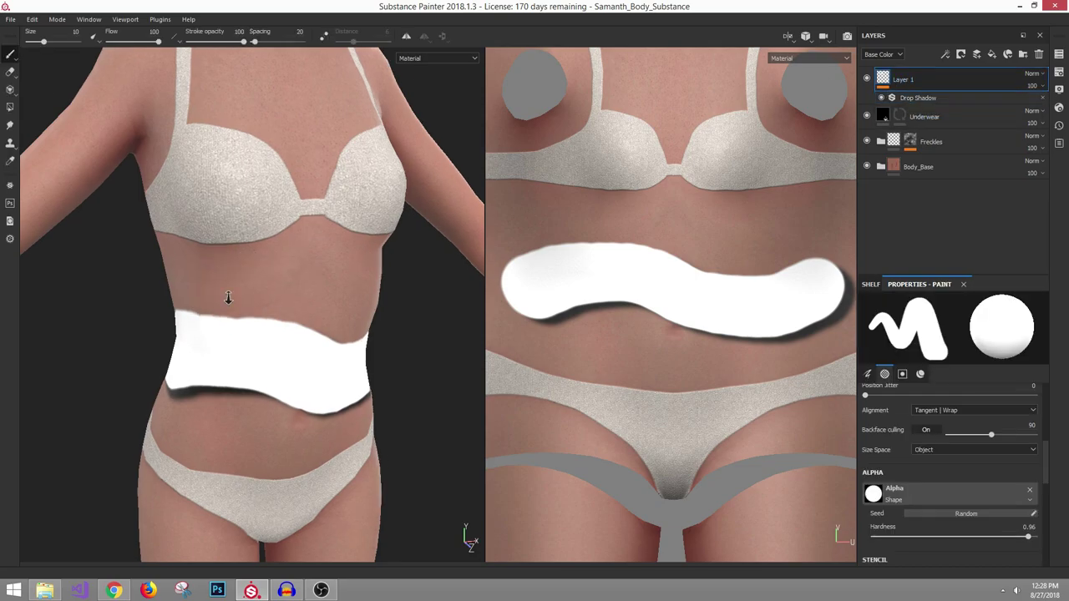
right_click(888, 81)
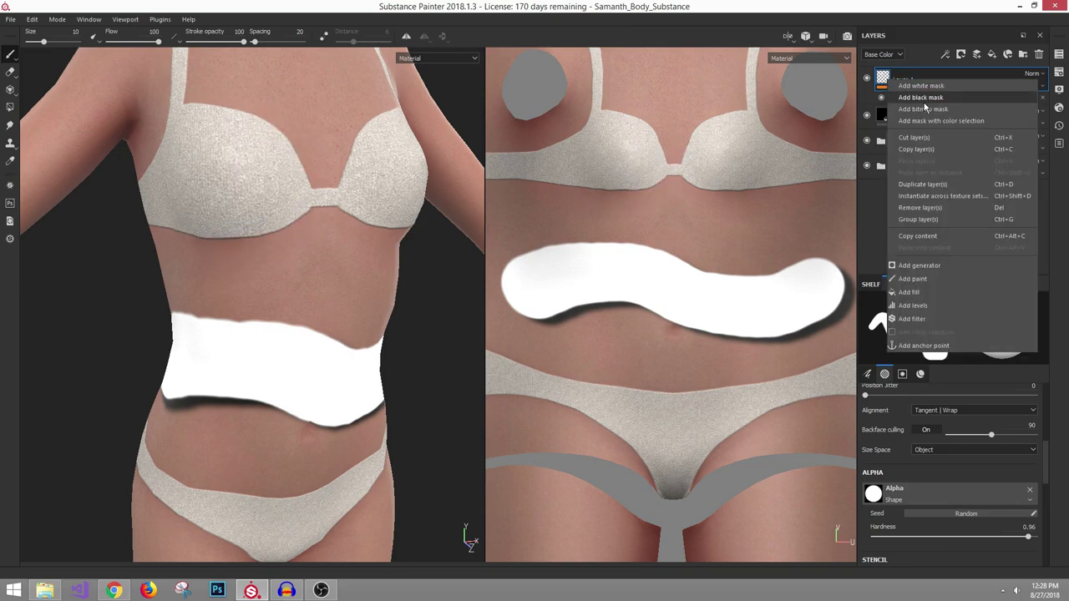
left_click(919, 207)
right_click_drag(422, 184, 422, 263, "alt")
mouse_move(398, 227)
middle_mouse_down("alt")
mouse_move(367, 220)
mouse_move(384, 221)
middle_mouse_up("alt")
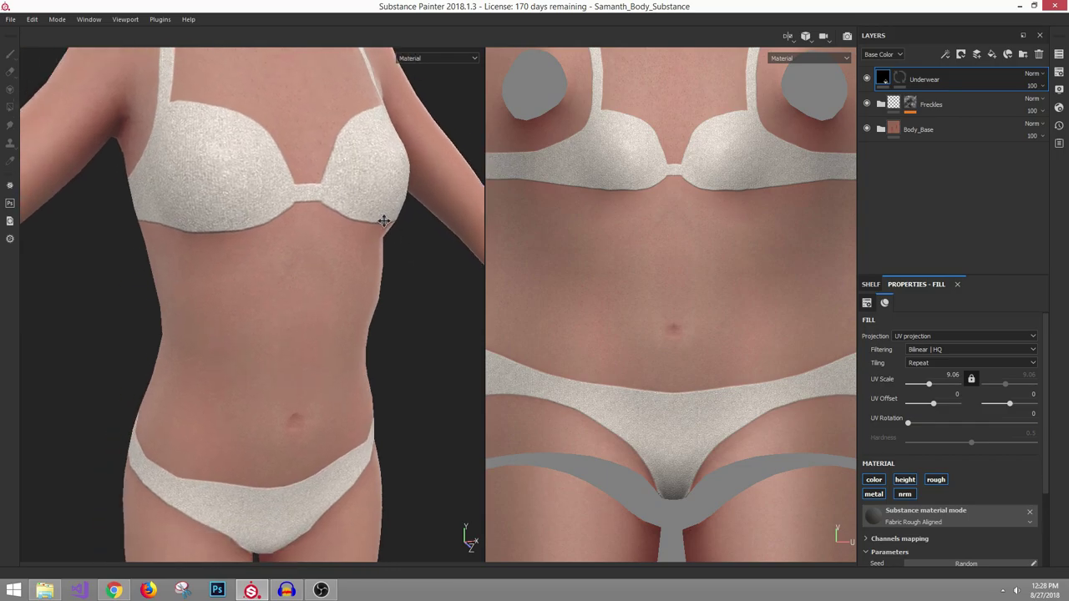
Add a fill layer directly below Underwear and turn off its height and roughness channels
left_click(991, 55)
left_click_drag(888, 81, 888, 105)
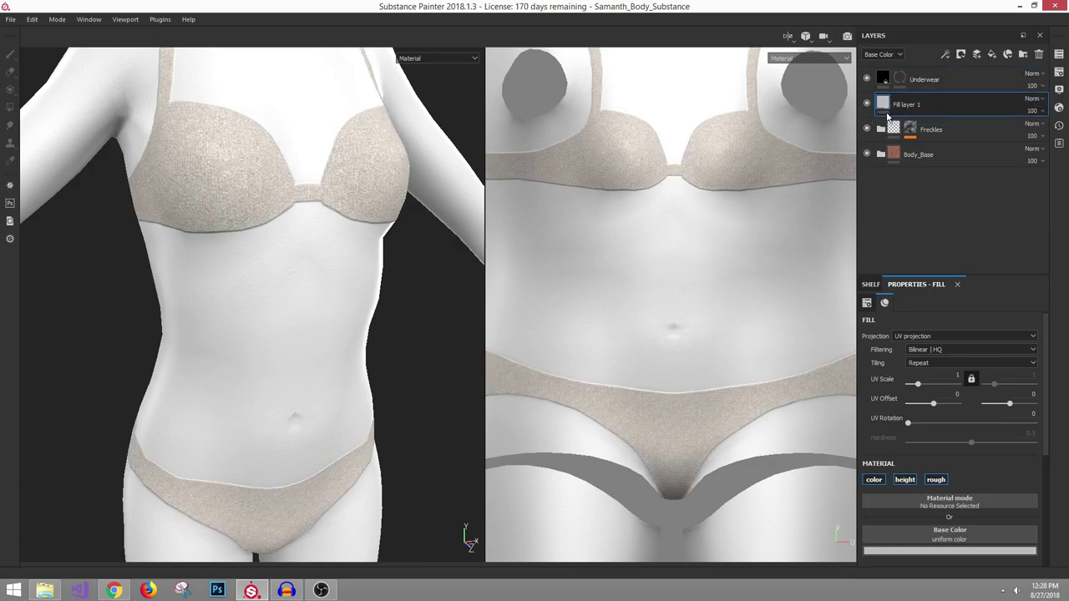
scroll(890, 506, "down", 2)
left_click(909, 415)
left_click(908, 415)
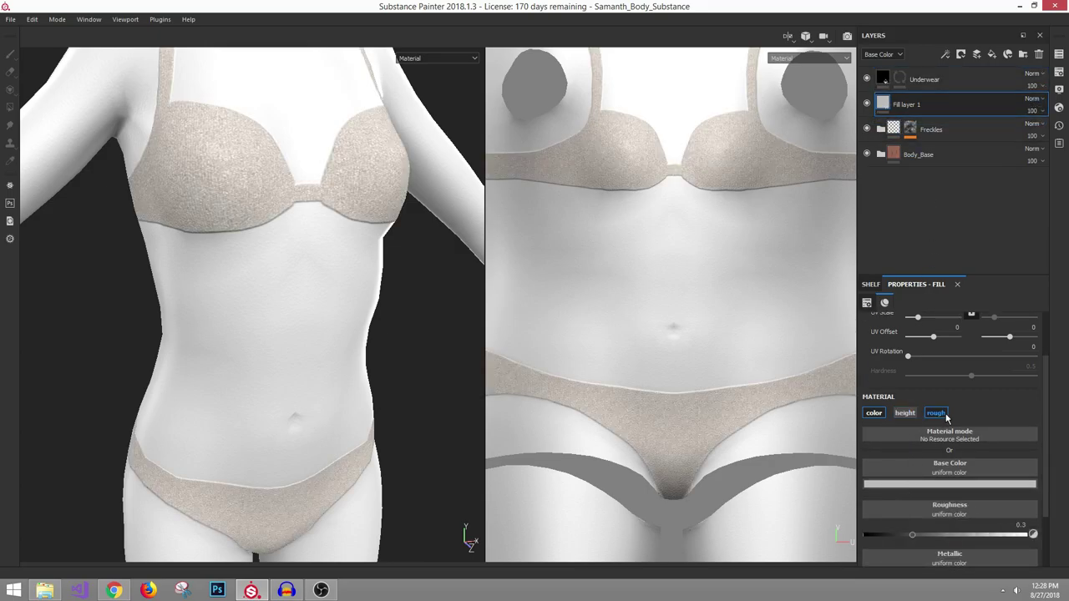
left_click(935, 415)
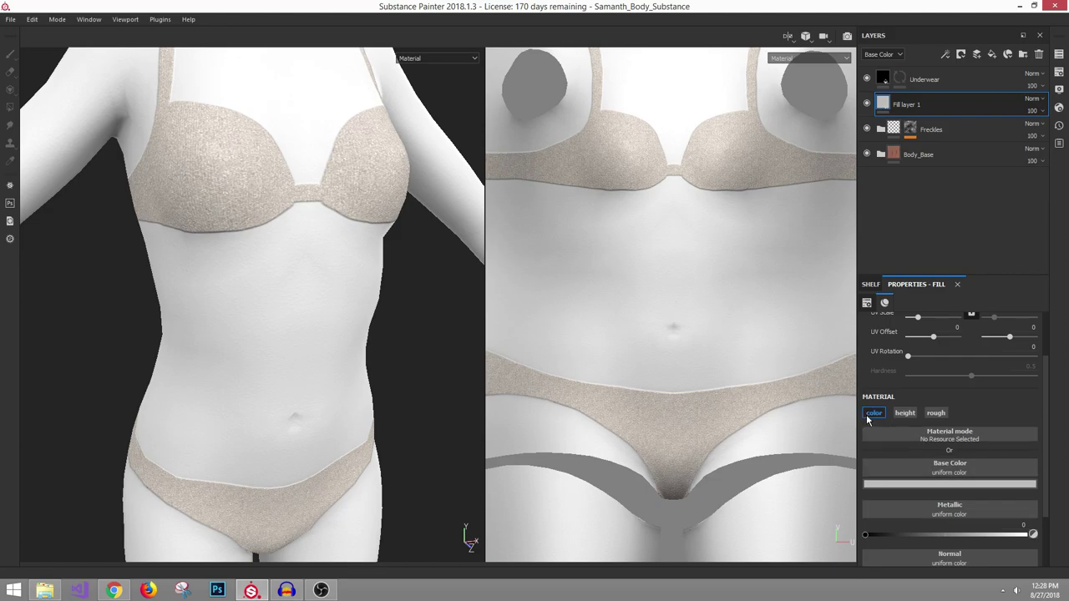
Set the new fill layer's base color to pure red and add a black mask to it
left_click(924, 484)
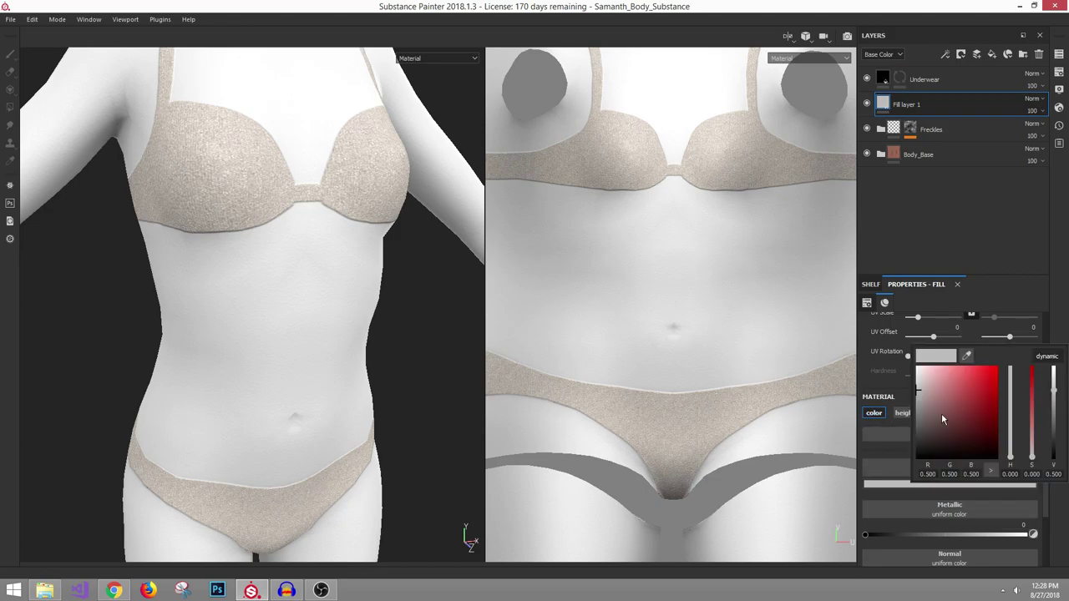
left_click_drag(941, 419, 998, 365)
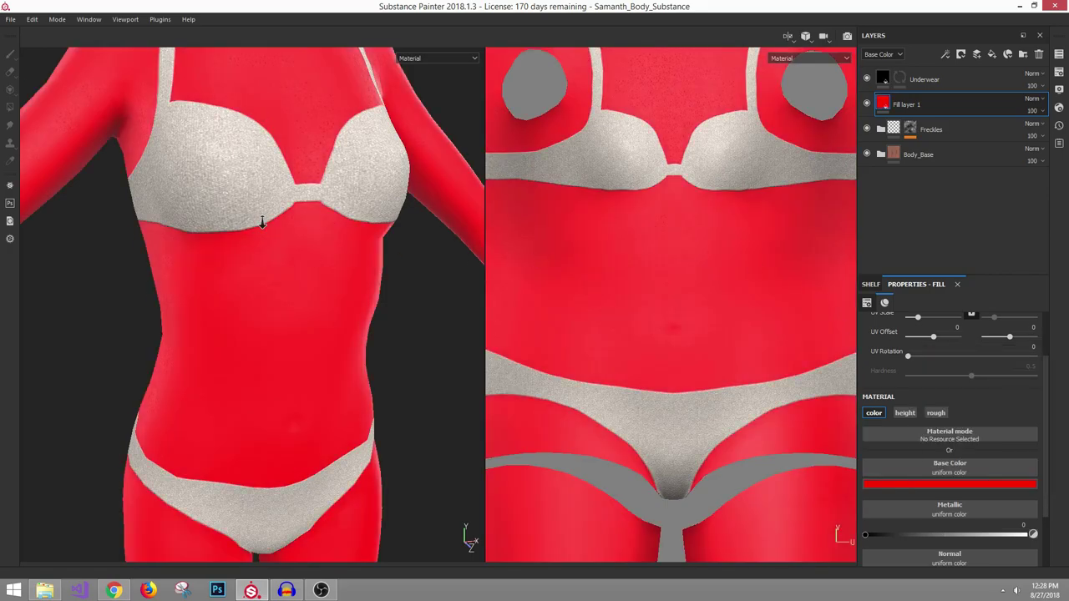
right_click_drag(262, 221, 332, 299, "alt")
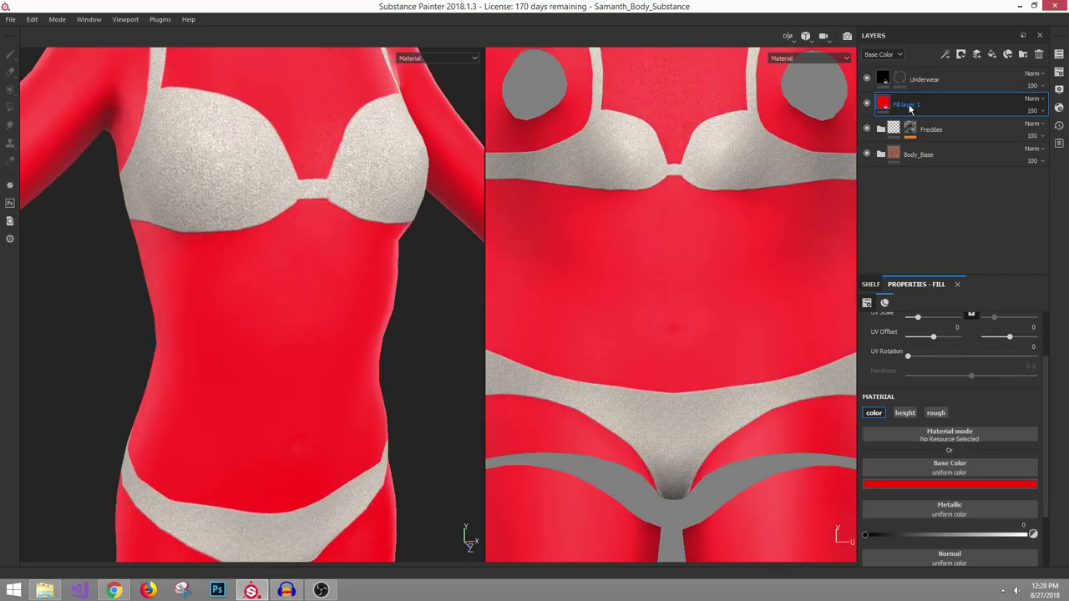
right_click(910, 107)
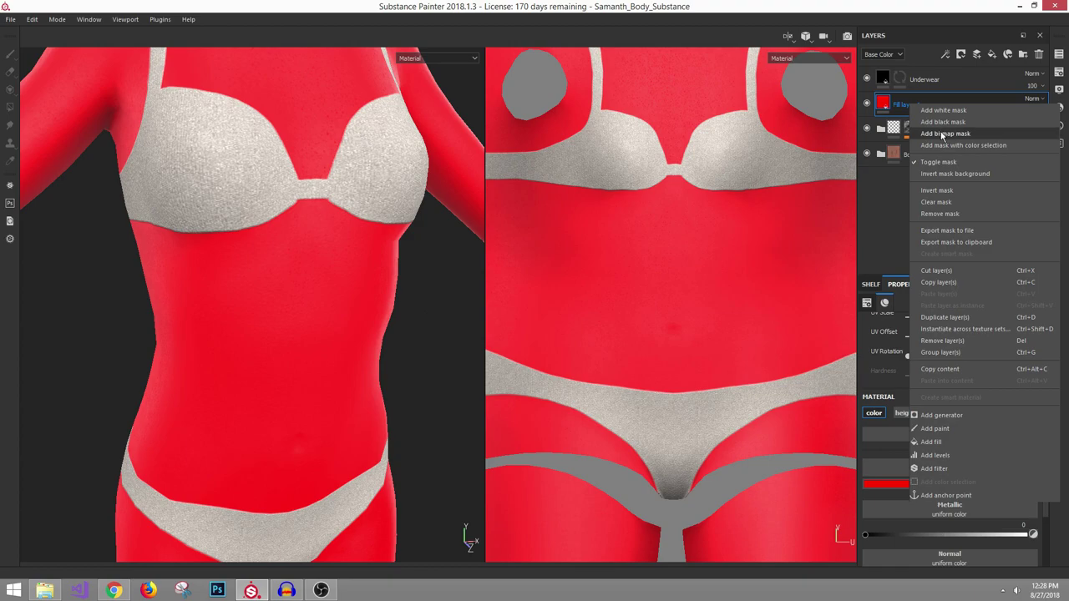
left_click(943, 121)
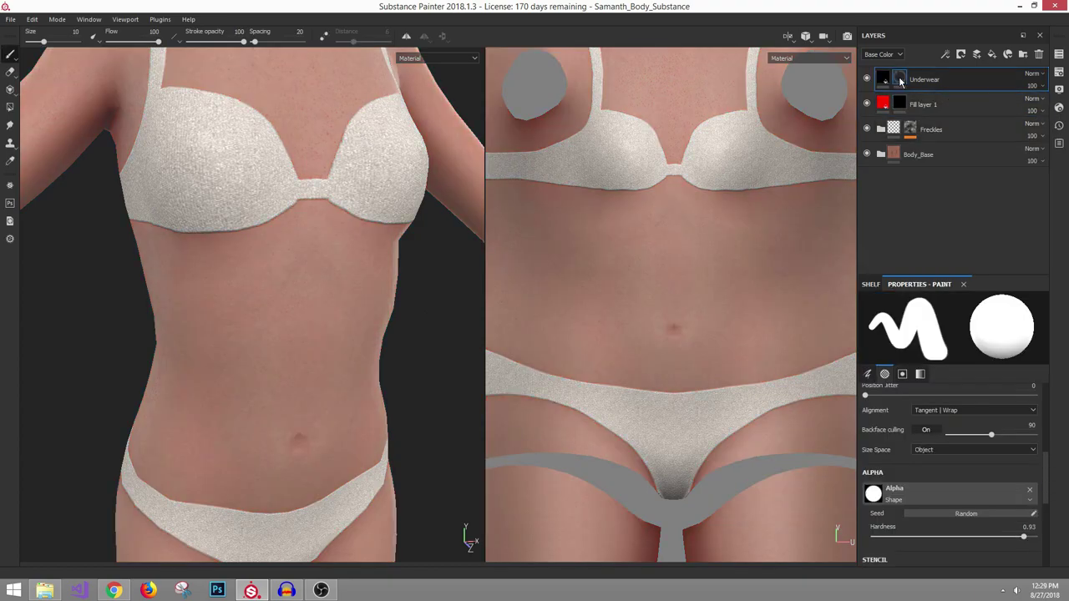
Copy the Underwear layer's mask and paste it into the red fill layer's mask
left_click(867, 79)
left_click(867, 78)
right_click(902, 79)
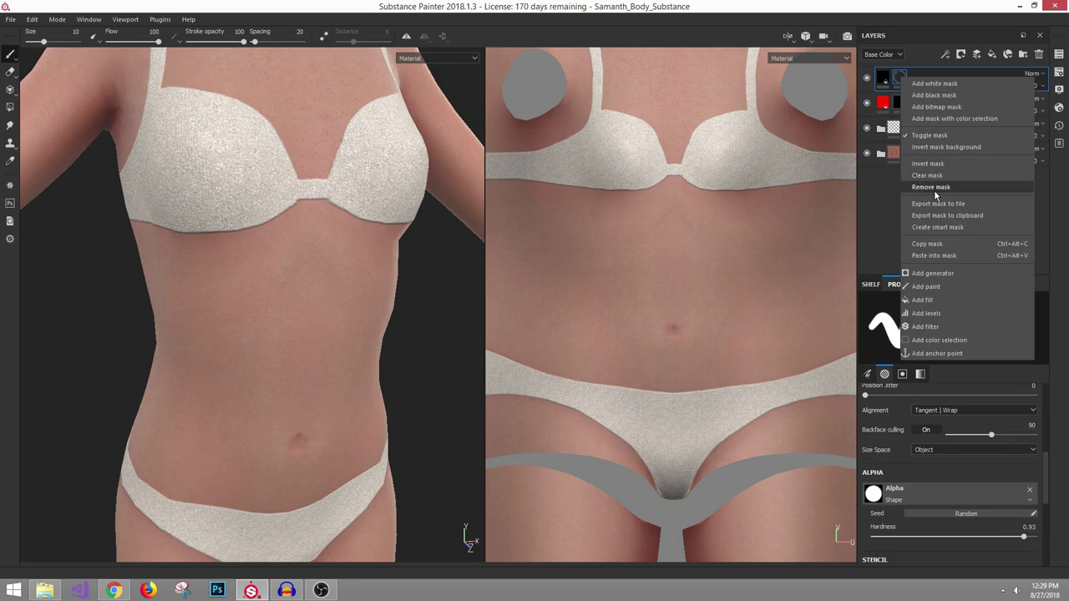
left_click(939, 244)
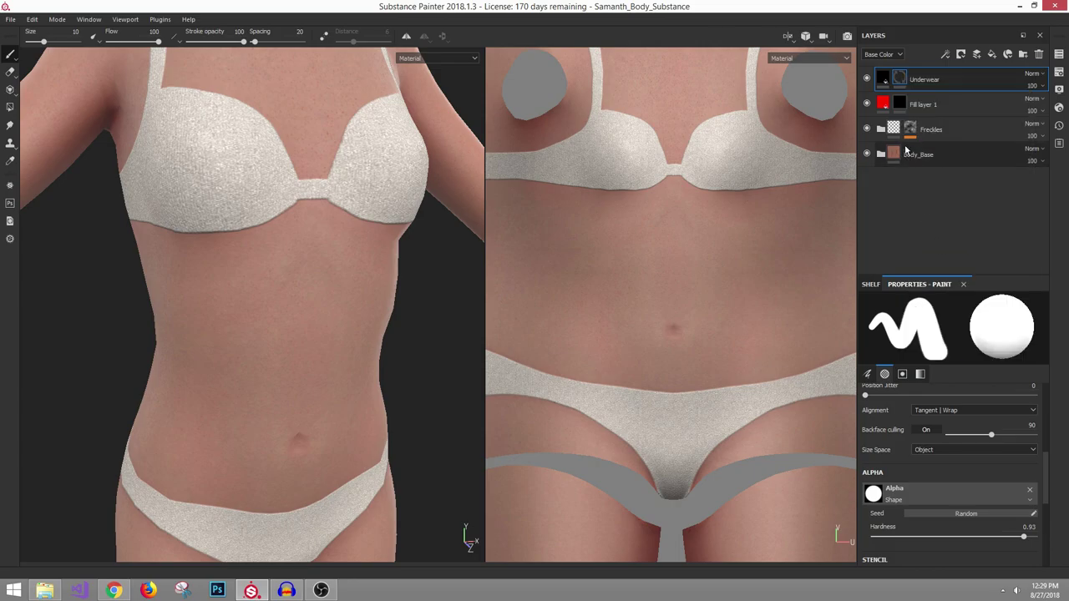
left_click(902, 106)
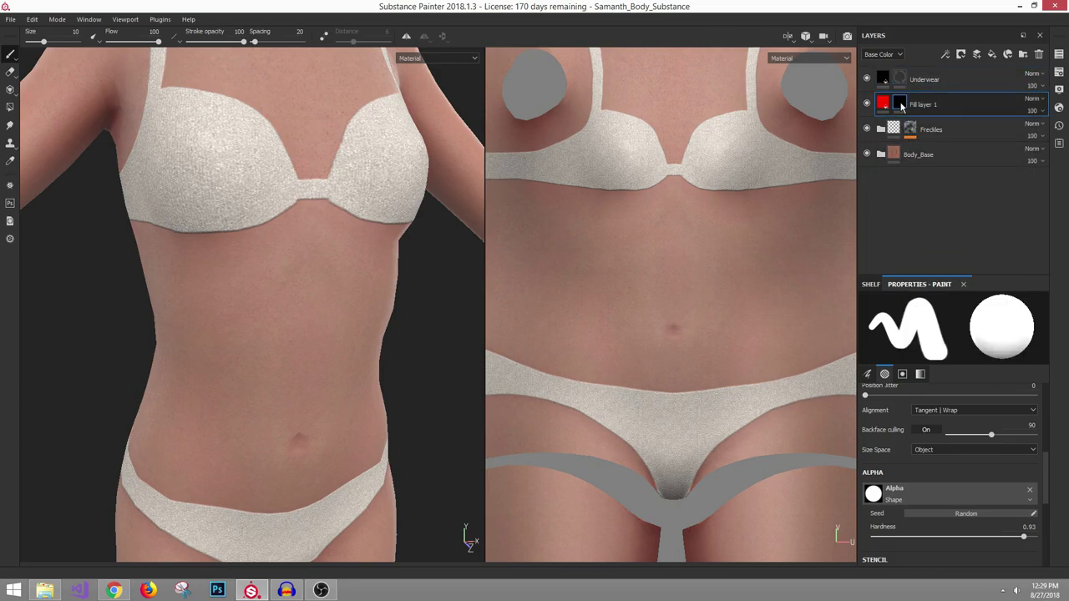
right_click(901, 104)
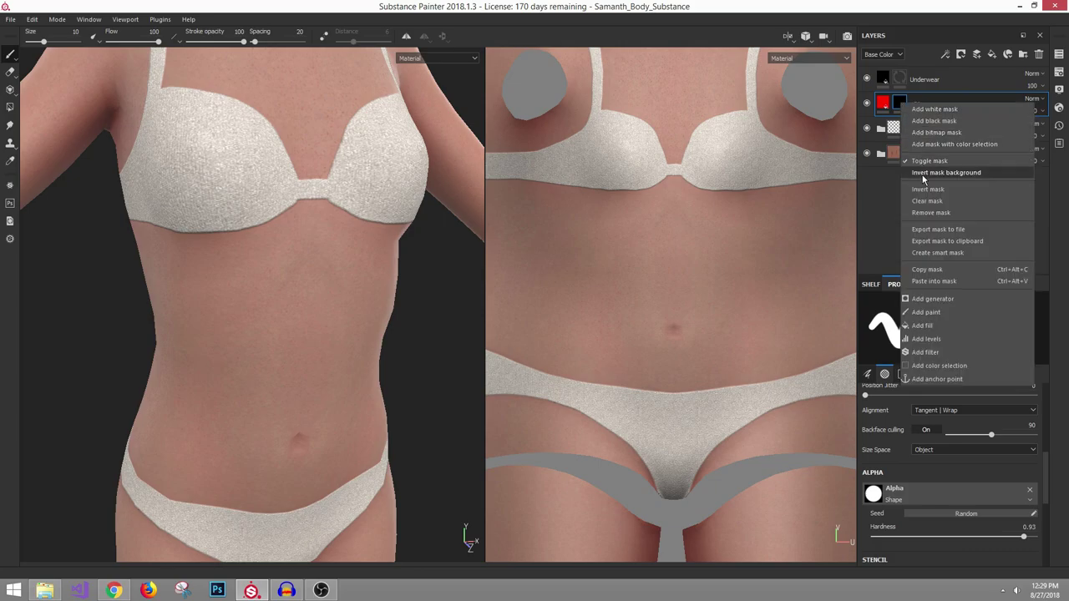
left_click(943, 282)
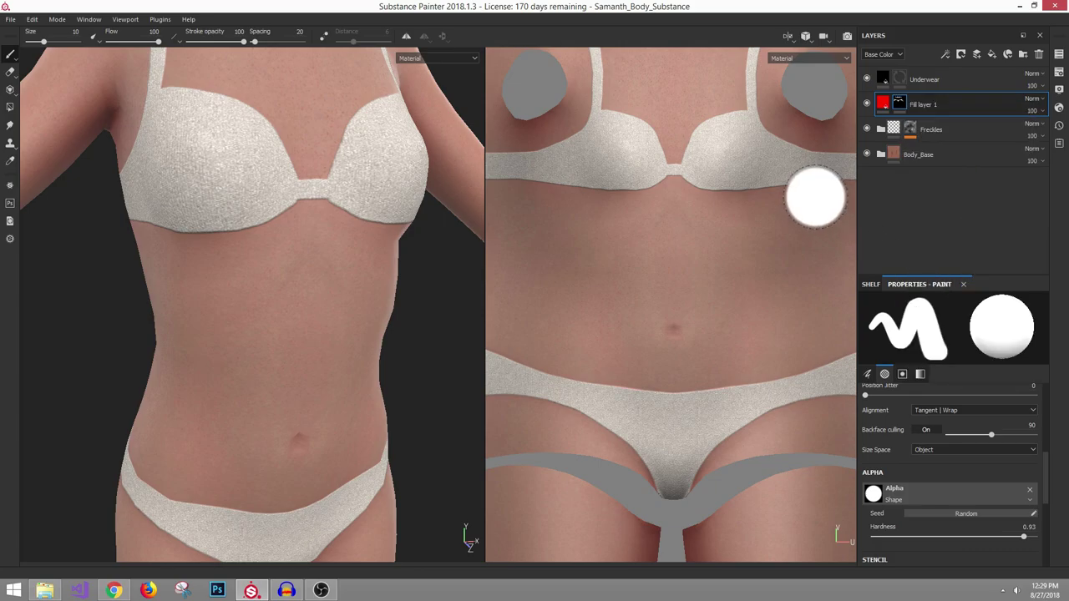
Examine the red fringe along the underwear edges up close and across the torso
scroll(681, 259, "down", 2)
scroll(360, 266, "down", 1)
left_click_drag(333, 249, 336, 272, "alt")
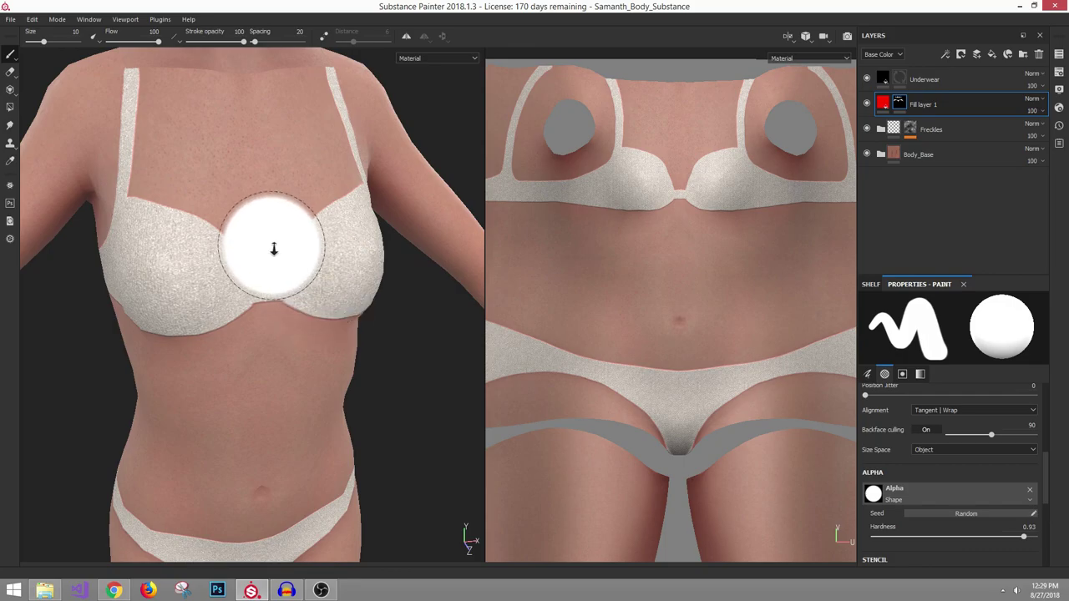
scroll(275, 249, "up", 10)
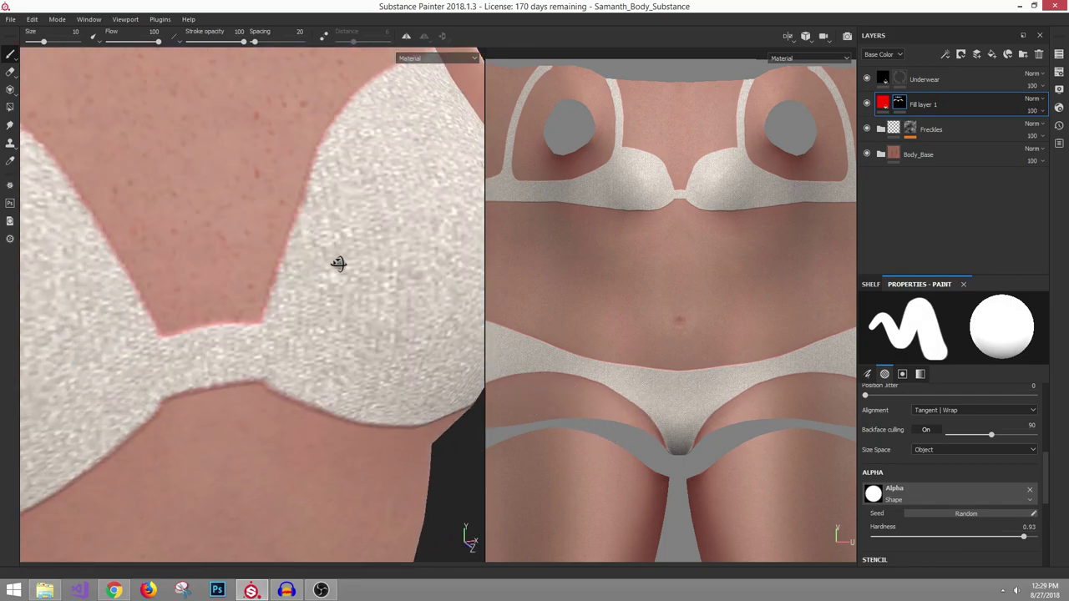
left_click(10, 74)
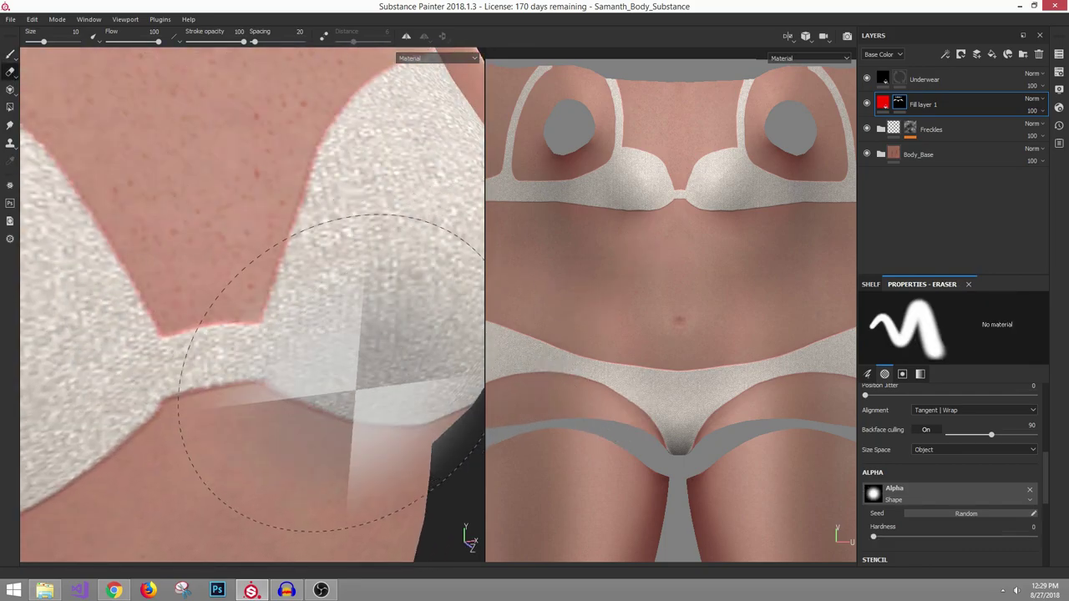
scroll(368, 251, "down", 10)
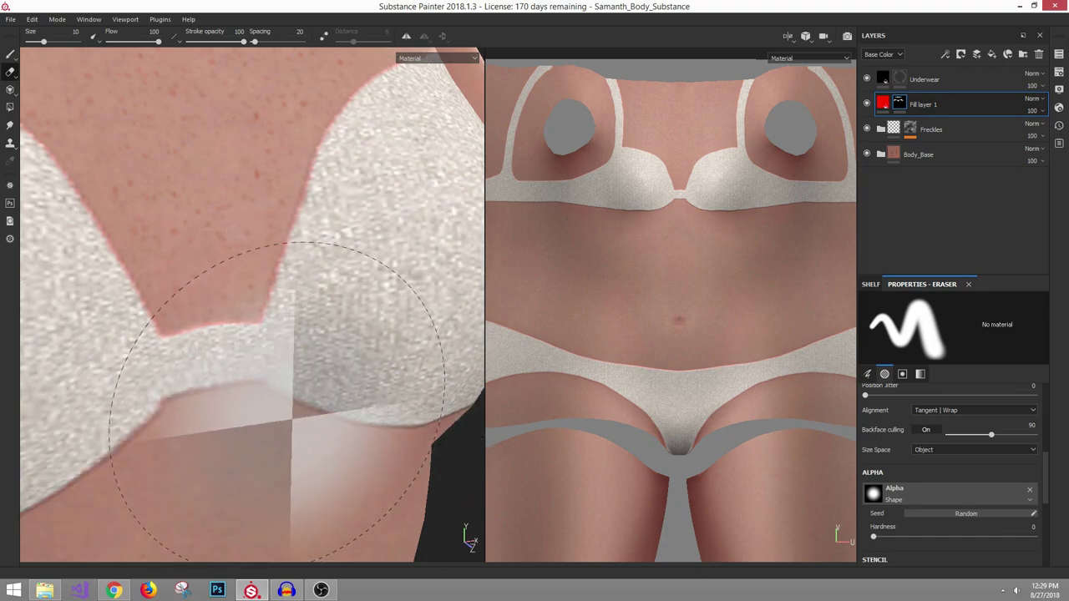
right_click_drag(271, 226, 315, 293, "alt")
left_click_drag(315, 293, 386, 272, "alt")
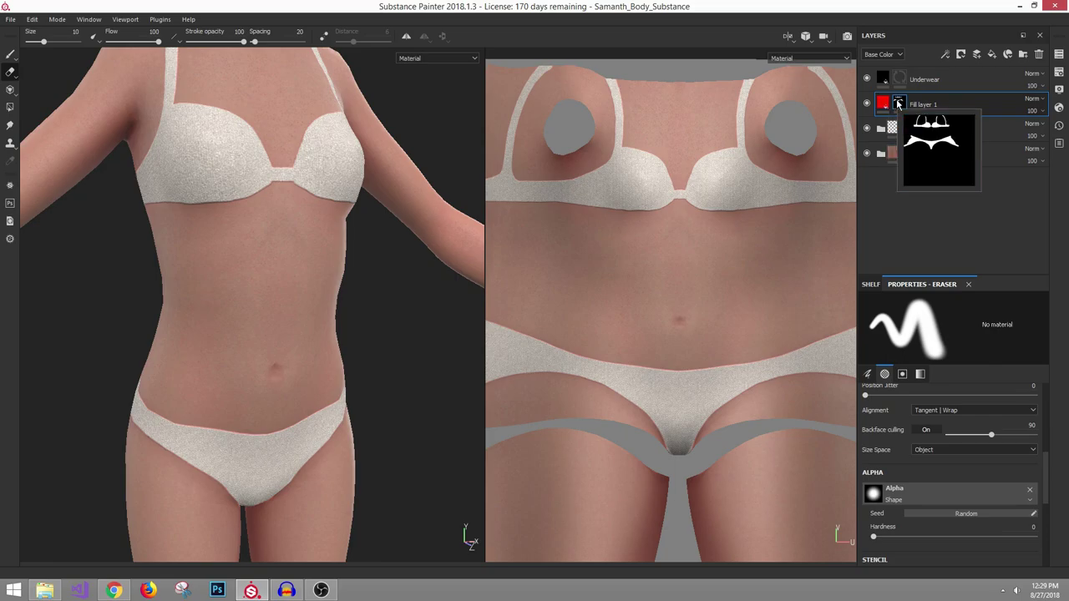
Add a Blur filter to the red fill layer's mask
right_click(898, 106)
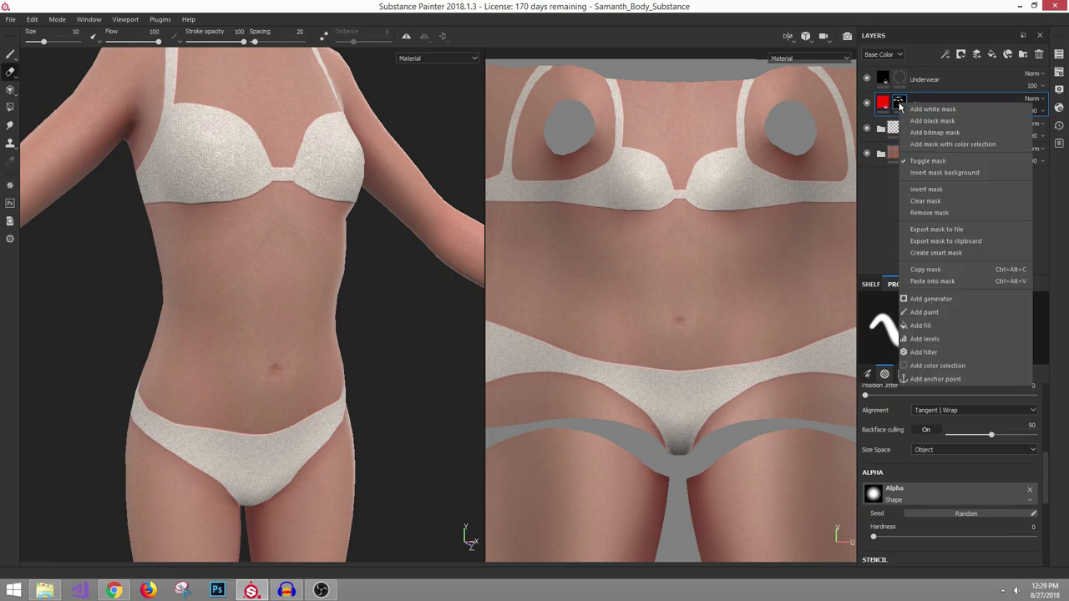
left_click(951, 358)
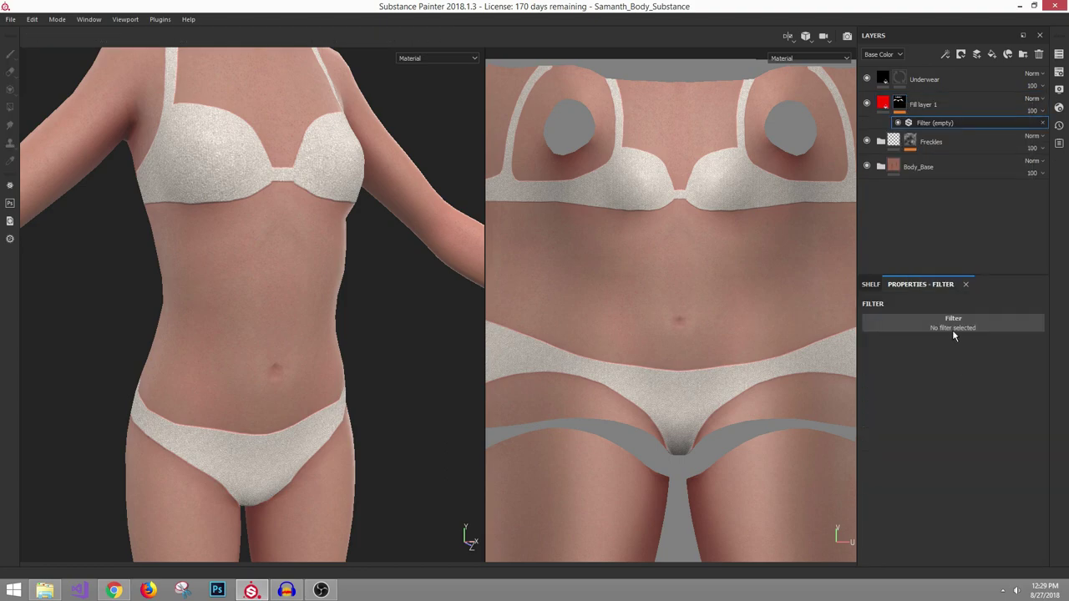
left_click(954, 327)
left_click(983, 365)
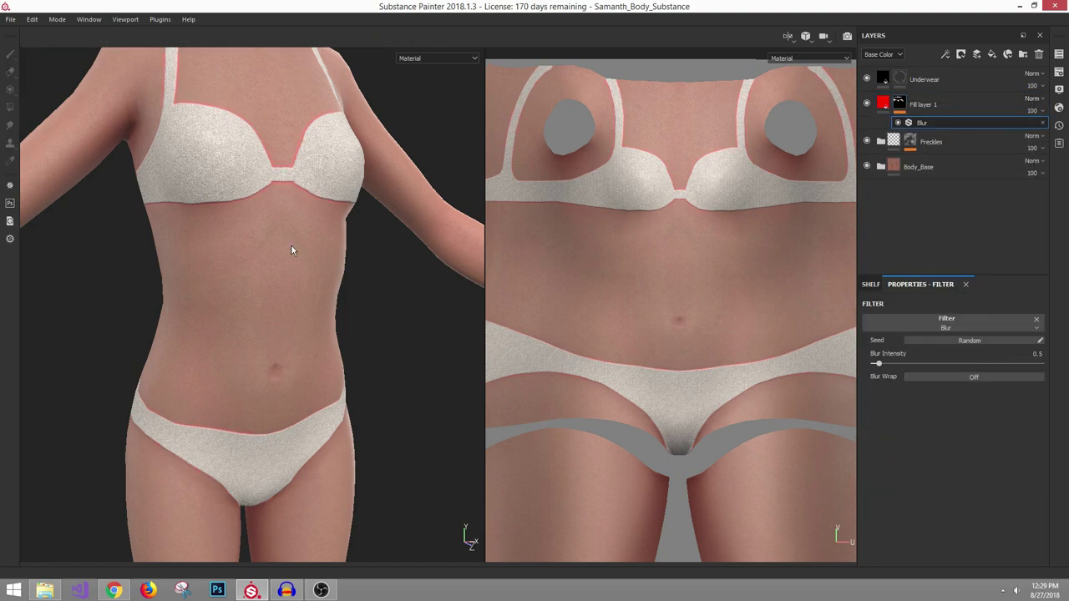
Set the mask filter's Blur Intensity to 2.24
right_click_drag(292, 247, 361, 318, "alt")
middle_click_drag(361, 318, 357, 500, "alt")
right_click_drag(356, 499, 580, 429, "alt")
middle_click_drag(398, 389, 396, 373, "alt")
left_click_drag(396, 373, 545, 347, "alt")
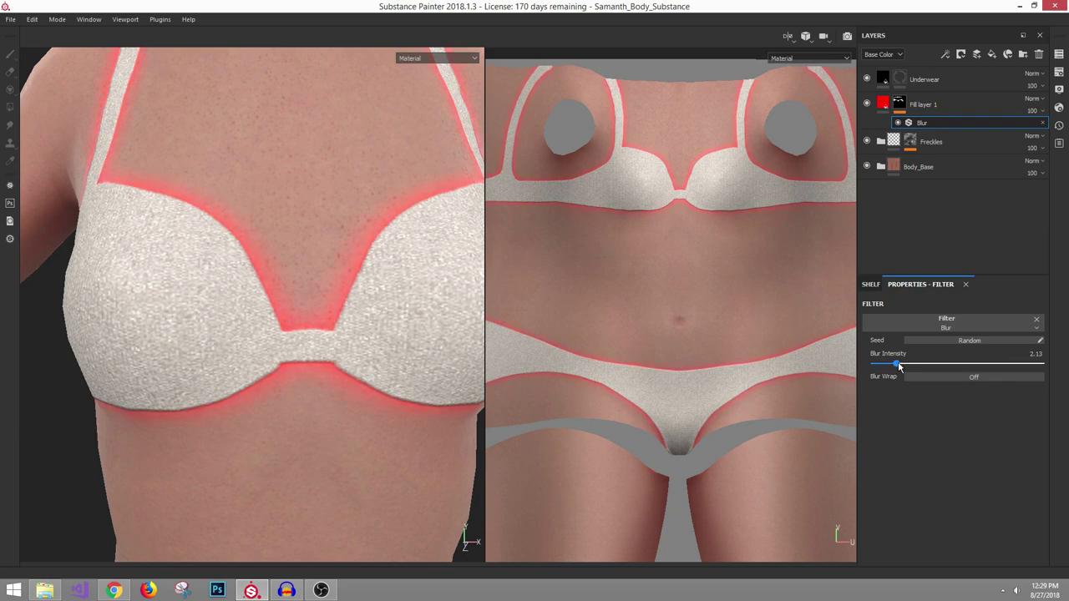
left_click_drag(899, 366, 897, 366)
Examine the blurred red glow around the bra and straps from several angles and distances
right_click_drag(224, 282, 180, 250, "alt")
left_click_drag(181, 250, 299, 274, "alt")
right_click_drag(299, 274, 268, 240, "alt")
middle_click_drag(268, 239, 233, 224, "alt")
right_click_drag(234, 224, 371, 328, "alt")
scroll(228, 287, "down", 5)
scroll(308, 277, "up", 5)
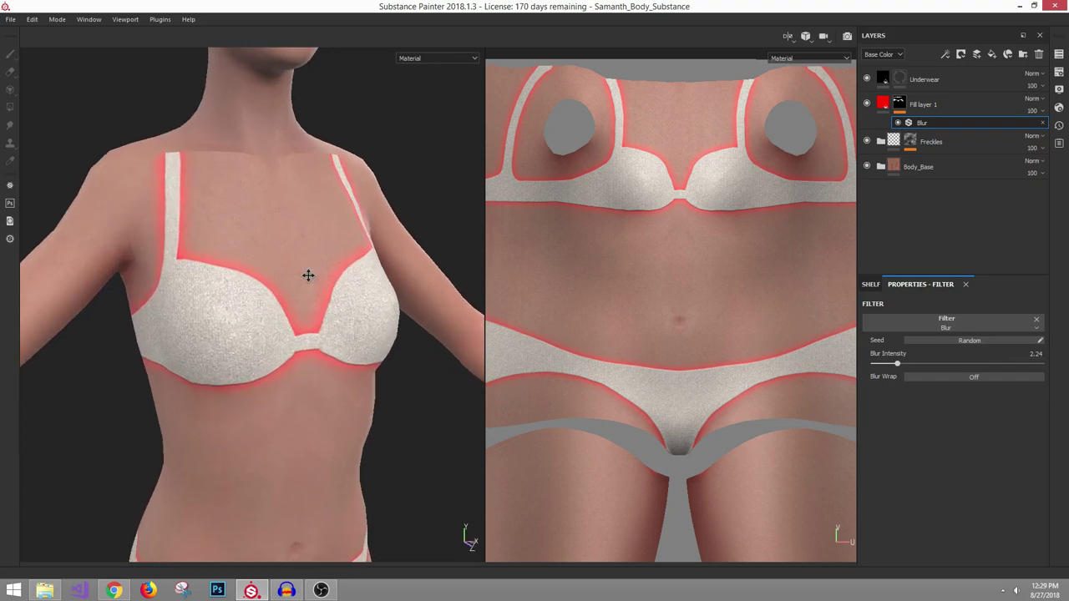
scroll(284, 282, "down", 2)
scroll(262, 270, "up", 4)
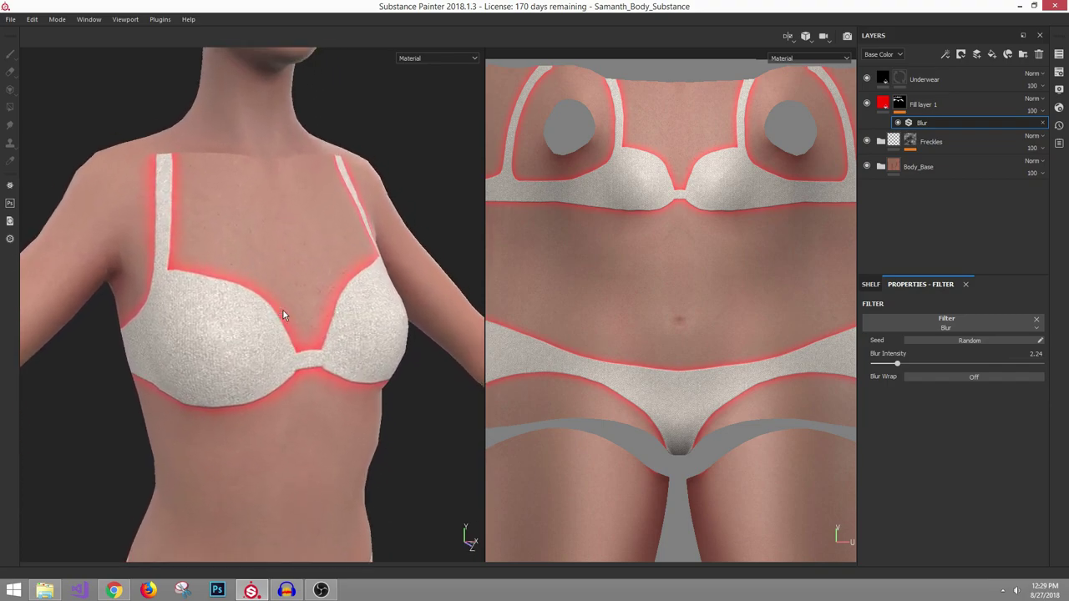
Set the red fill layer's blend mode to Soft light and its opacity to 33
left_click(899, 103)
key("e")
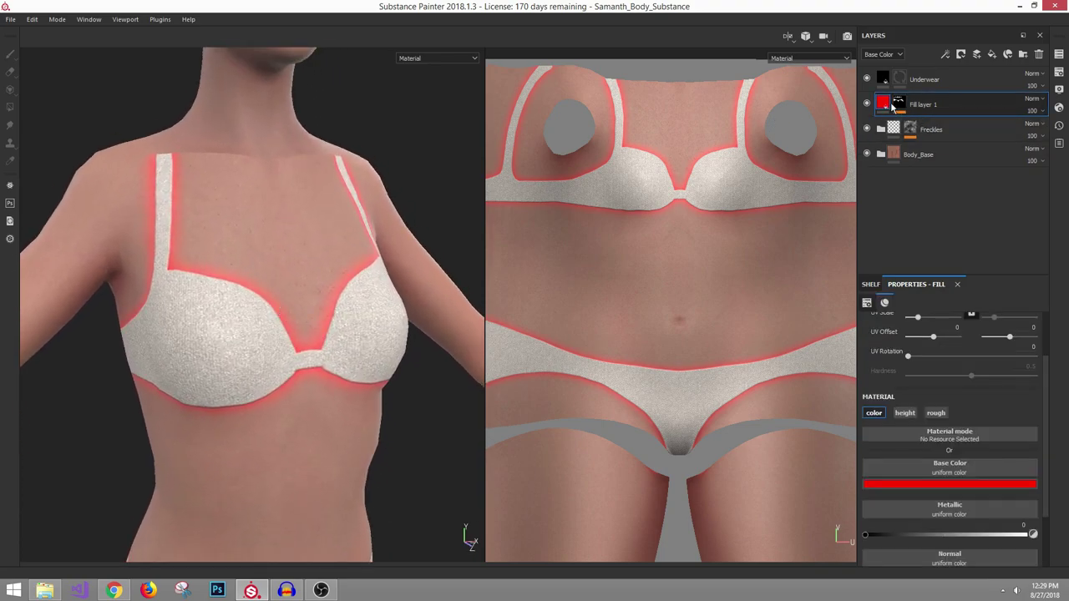
left_click(1035, 99)
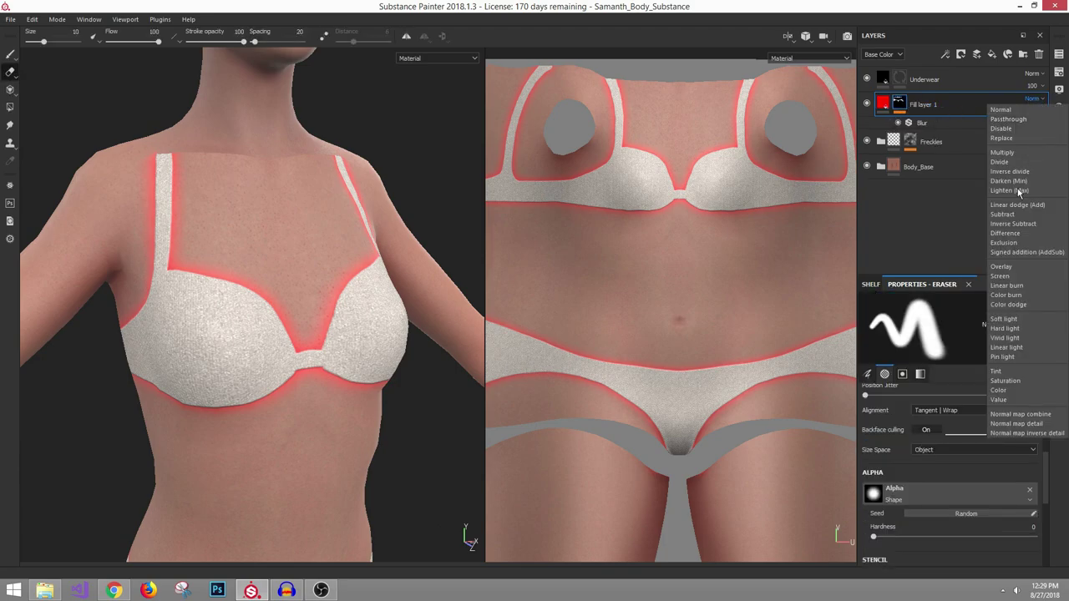
left_click(1018, 328)
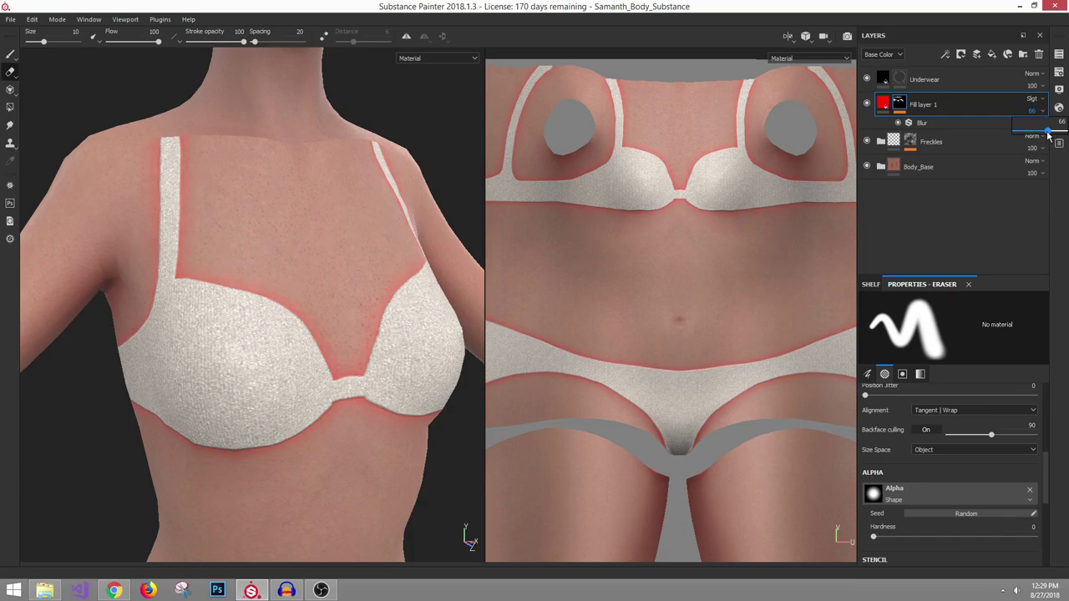
left_click_drag(1032, 136, 1034, 134)
Examine the softened red skin tint around the underwear from the front, sides and back of the body
scroll(358, 209, "down", 6)
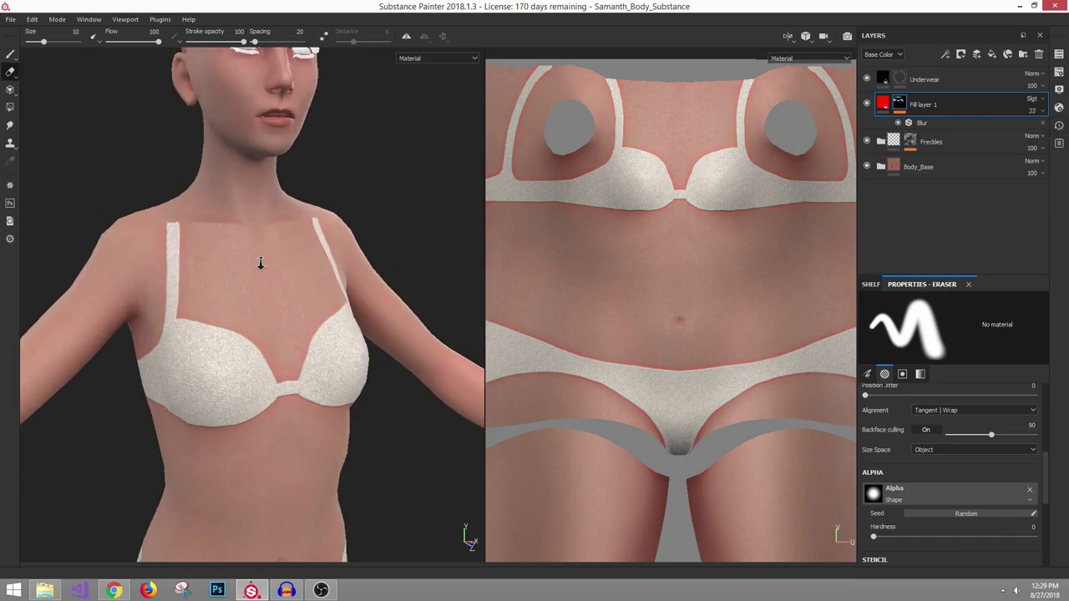
middle_click_drag(312, 196, 363, 262, "alt")
left_click_drag(363, 262, 417, 261, "alt")
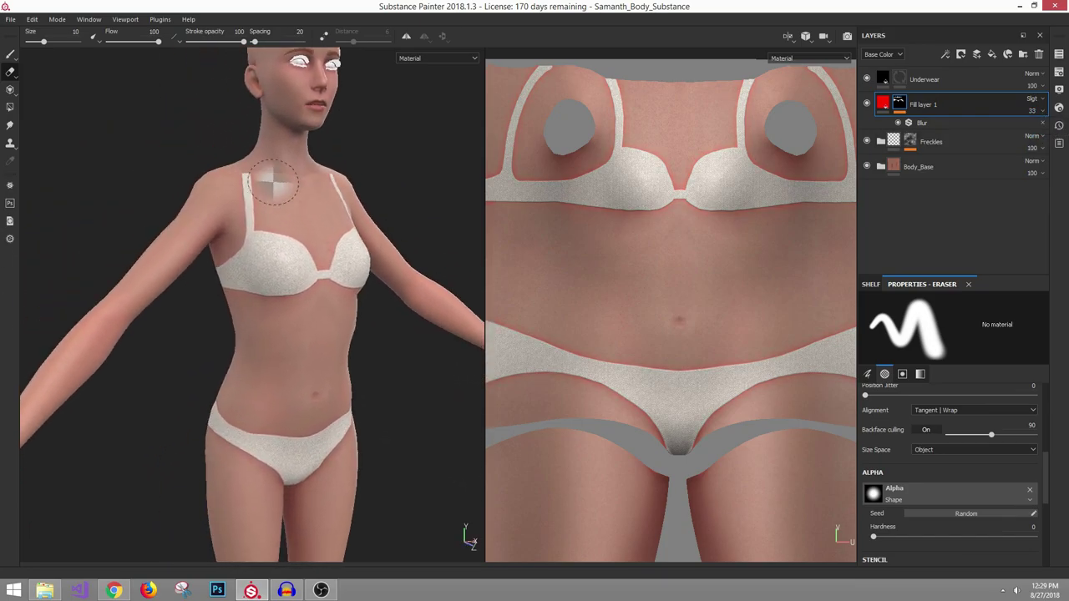
scroll(279, 183, "up", 5)
left_click_drag(279, 184, 441, 253, "alt")
scroll(335, 226, "down", 4)
left_click_drag(208, 198, 376, 259, "alt")
scroll(334, 219, "down", 2)
middle_click_drag(351, 263, 346, 217, "alt")
left_click_drag(367, 251, 329, 265, "alt")
scroll(329, 265, "down", 2)
right_click_drag(329, 264, 242, 171, "alt")
left_click_drag(193, 151, 239, 170, "alt")
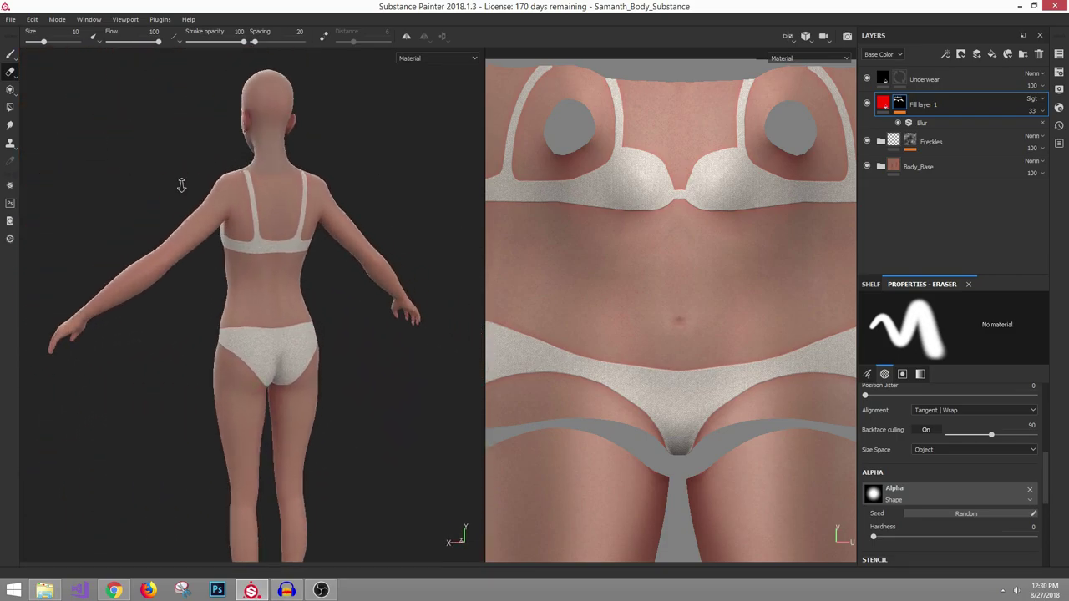
right_click_drag(179, 184, 232, 271, "alt")
left_click_drag(193, 243, 454, 258, "alt")
left_click_drag(219, 204, 379, 210, "alt")
right_click_drag(284, 242, 217, 181, "alt")
scroll(216, 178, "up", 3)
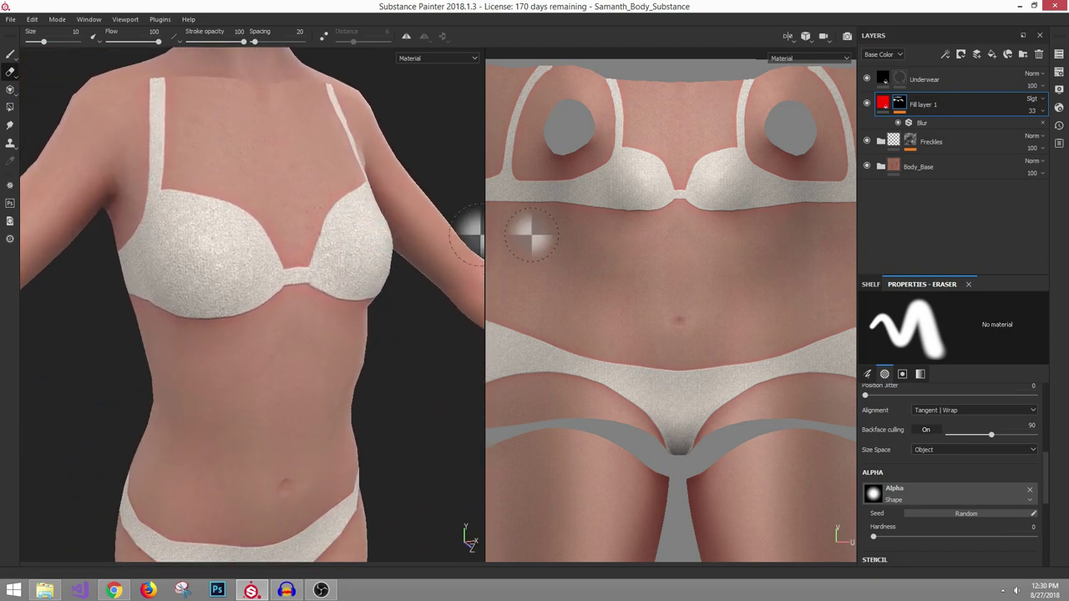
Set the red fill layer's blend mode to Multiply and its opacity to 100
right_click_drag(297, 284, 466, 342, "alt")
middle_click_drag(265, 205, 267, 242, "alt")
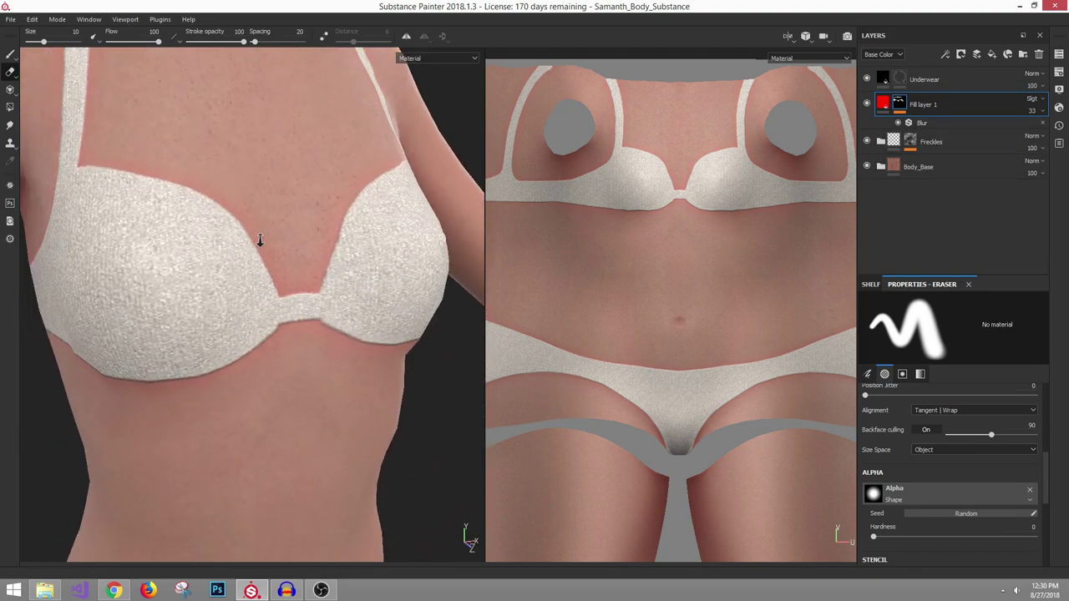
right_click_drag(260, 241, 207, 196, "alt")
right_click_drag(349, 232, 237, 181, "alt")
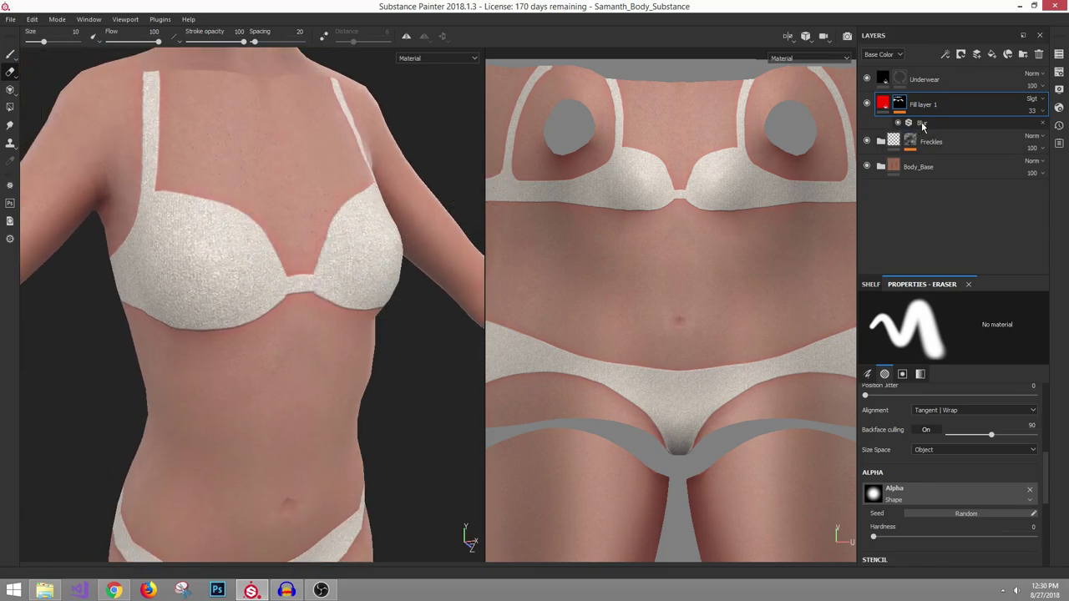
left_click(1038, 100)
left_click(1025, 136)
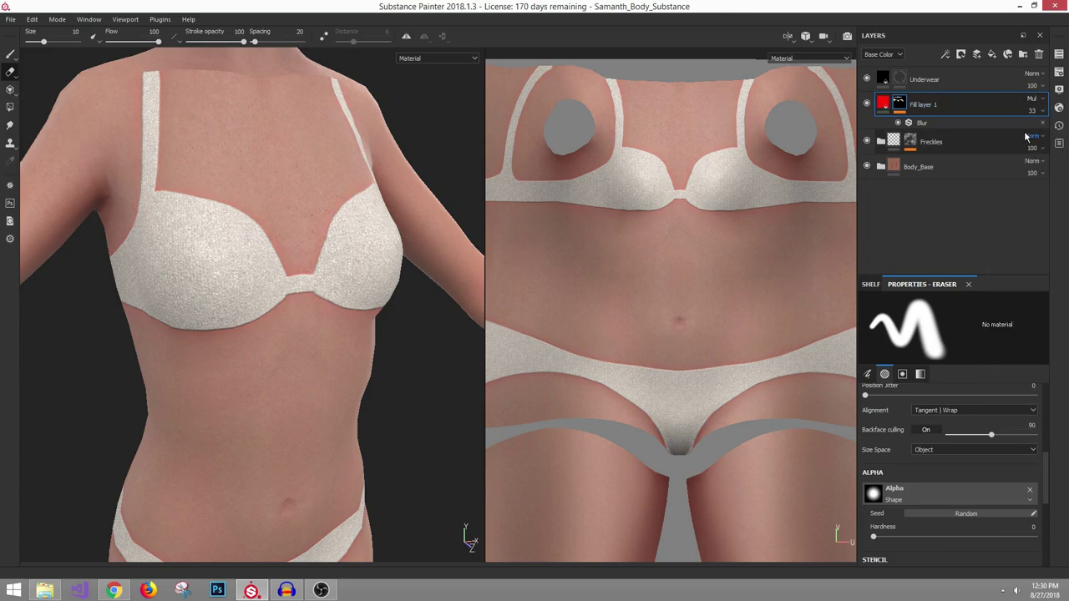
left_click_drag(1039, 131, 1063, 131)
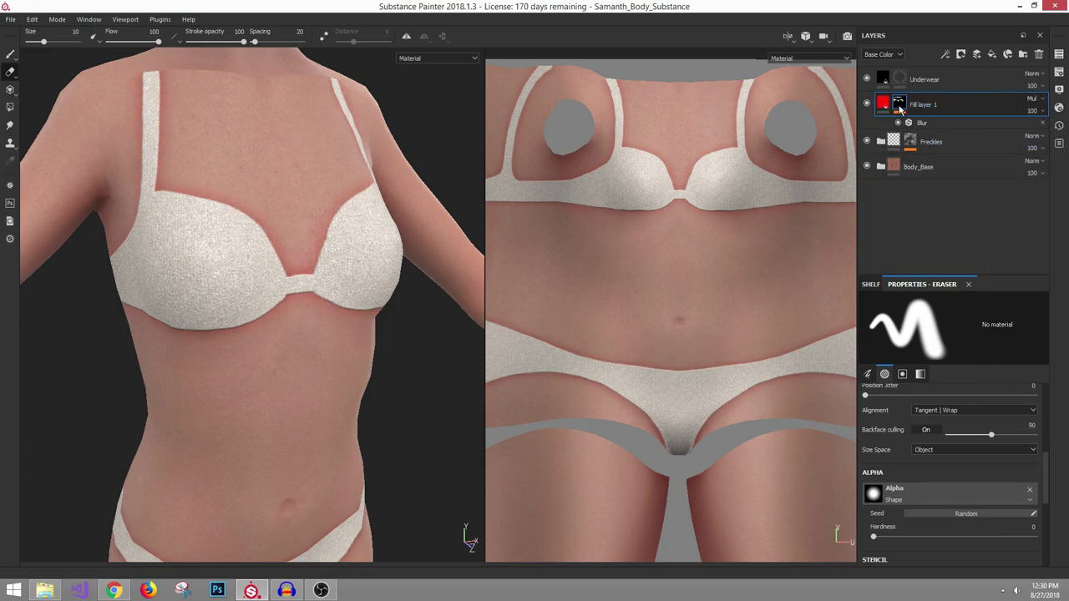
Change the fill layer's base color from red to black
left_click(886, 107)
left_click(947, 485)
left_click_drag(991, 419, 998, 459)
Examine the black Multiply shading around the bra and straps from several angles and distances
right_click_drag(259, 259, 251, 217, "alt")
middle_click_drag(251, 217, 231, 165, "alt")
right_click_drag(359, 259, 293, 199, "alt")
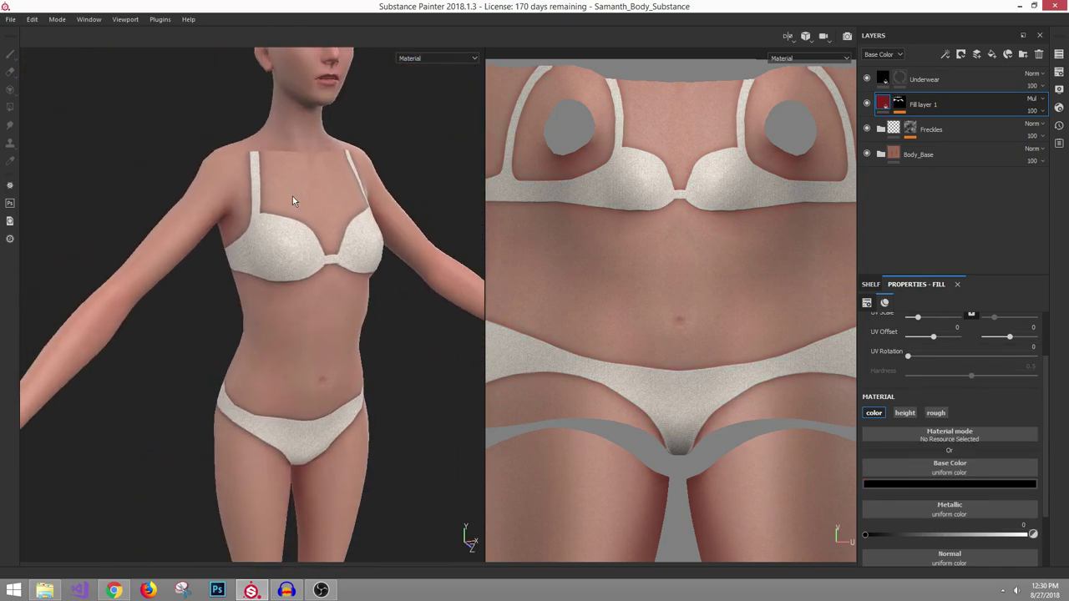
left_click_drag(350, 201, 317, 175, "alt")
middle_click_drag(317, 175, 277, 184, "alt")
right_click_drag(271, 182, 342, 217, "alt")
left_click_drag(341, 217, 392, 219, "alt")
right_click_drag(367, 213, 293, 177, "alt")
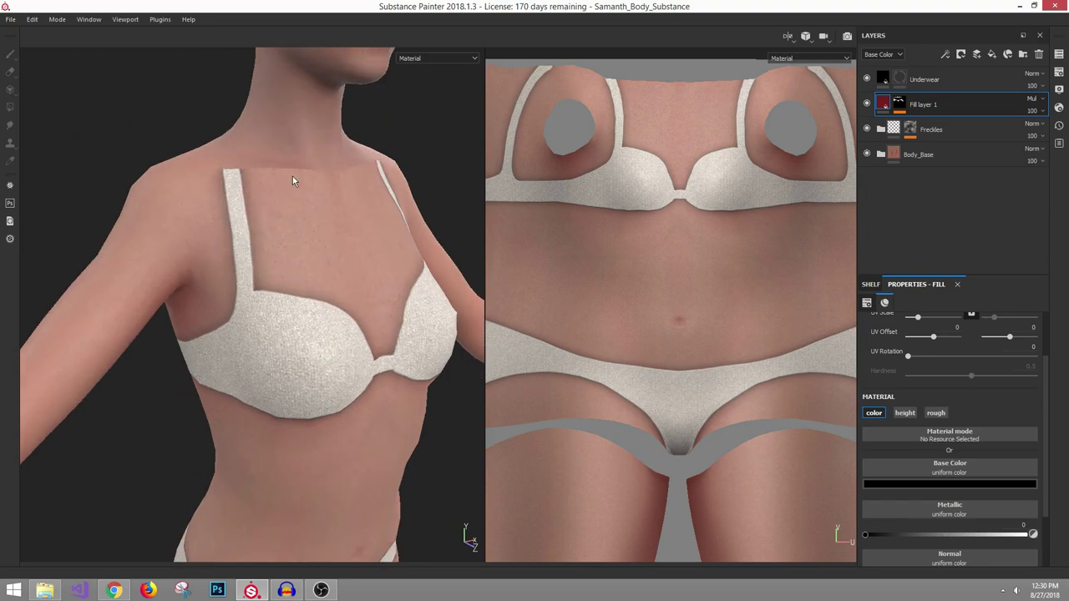
middle_click_drag(292, 176, 220, 102, "alt")
Set the Blur Intensity of the fill layer's mask filter to 1.44
left_click(883, 107)
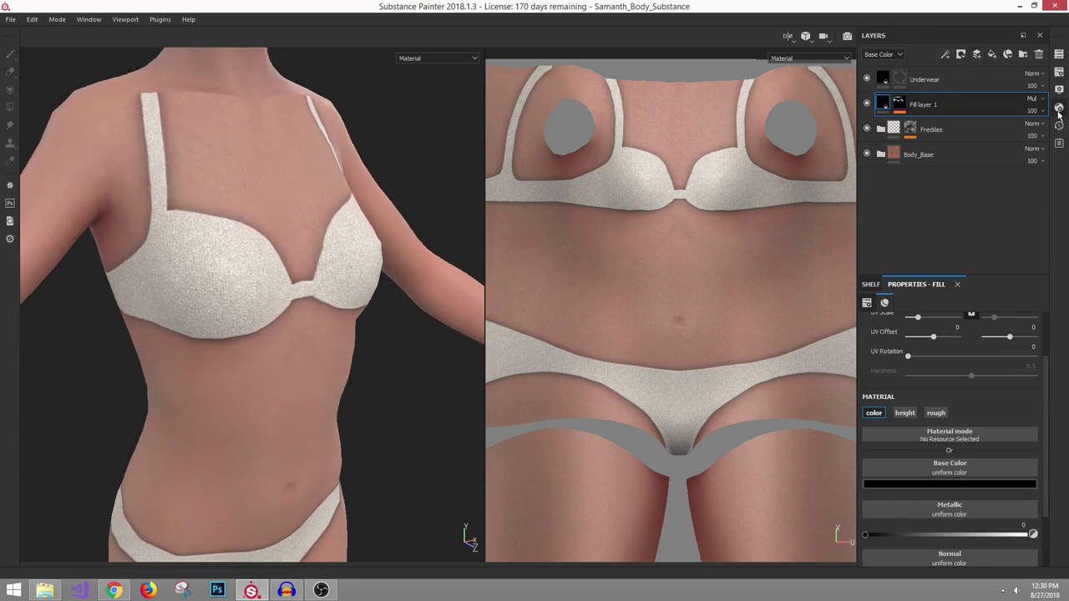
left_click(901, 106)
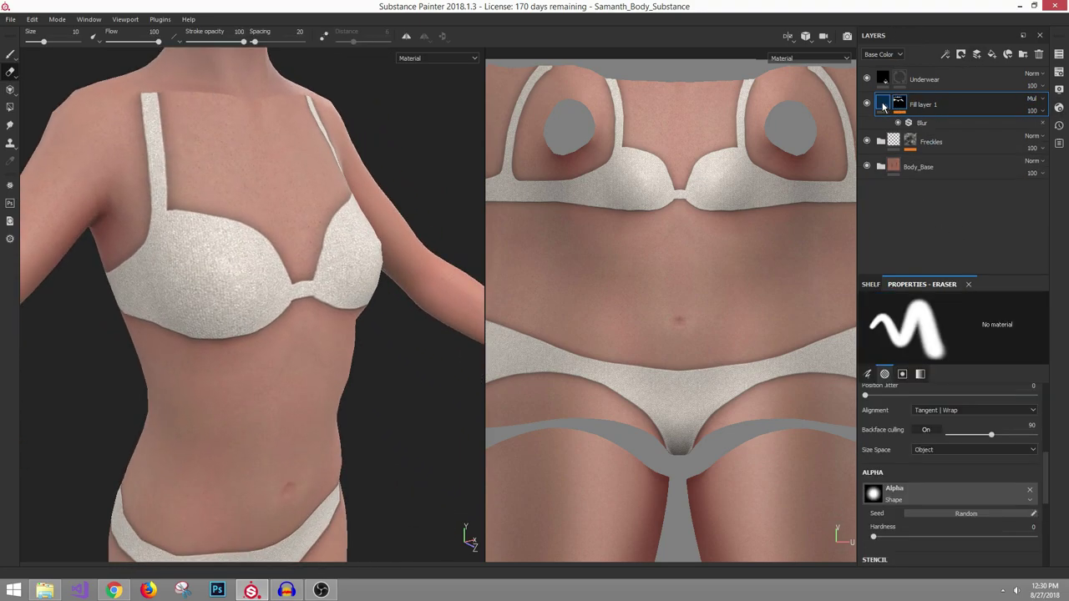
left_click(883, 105)
left_click(898, 104)
left_click(917, 123)
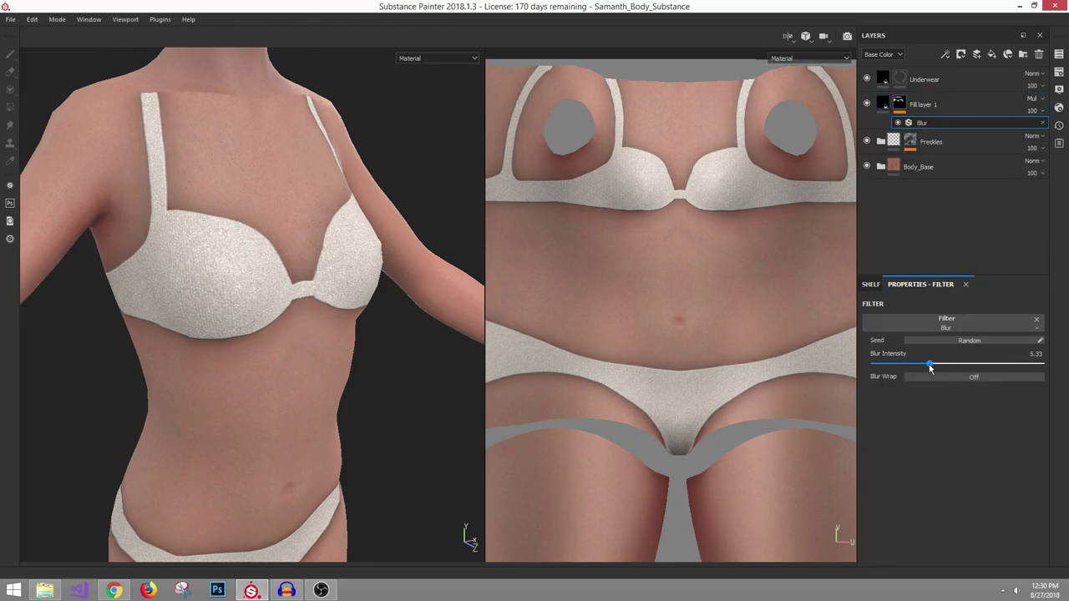
left_click_drag(925, 370, 876, 368)
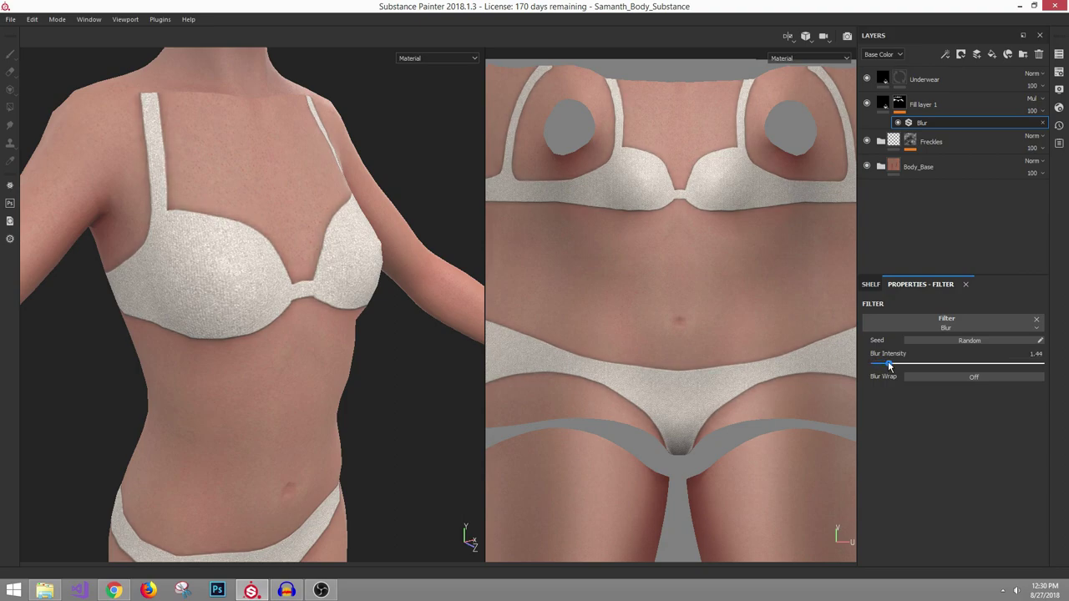
Set the mask filter's Blur Intensity to 1.17 and the black fill layer's opacity to 52
right_click_drag(288, 200, 43, 152, "alt")
middle_click_drag(271, 229, 263, 281, "alt")
left_click_drag(264, 281, 243, 281, "alt")
middle_click_drag(243, 282, 222, 303, "alt")
right_click_drag(222, 303, 344, 389, "alt")
left_click_drag(344, 388, 381, 393, "alt")
middle_click_drag(381, 393, 424, 370, "alt")
left_click_drag(244, 265, 349, 275, "alt")
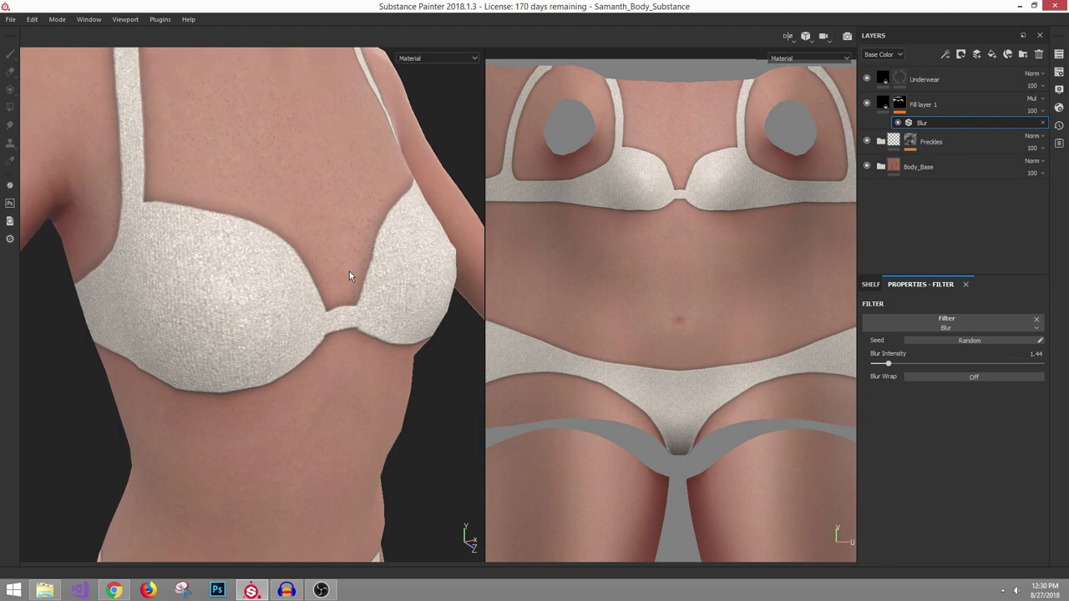
left_click_drag(909, 368, 898, 372)
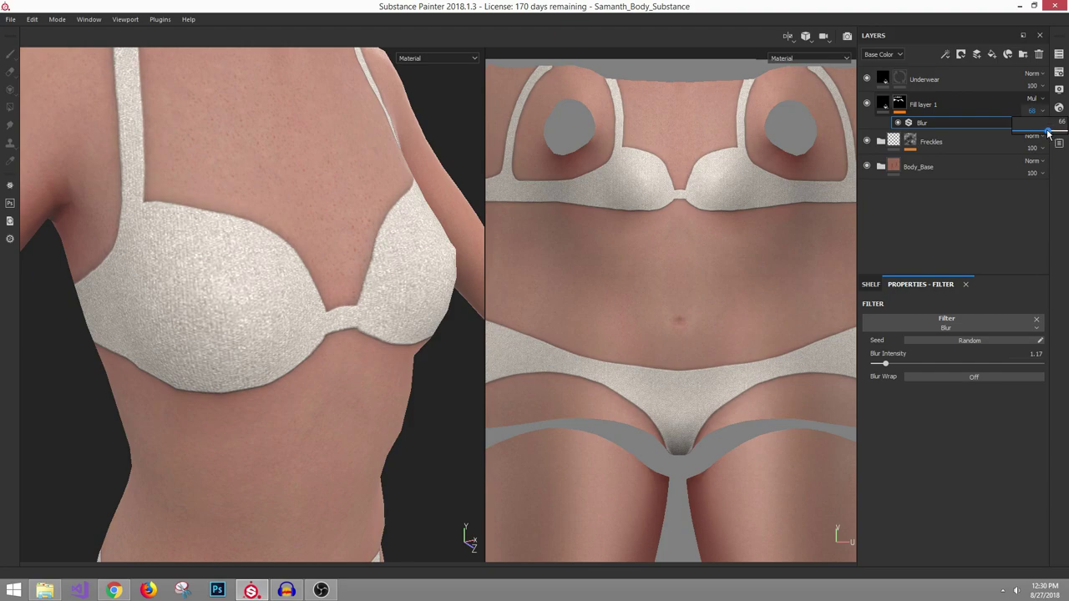
left_click_drag(1038, 132, 1041, 132)
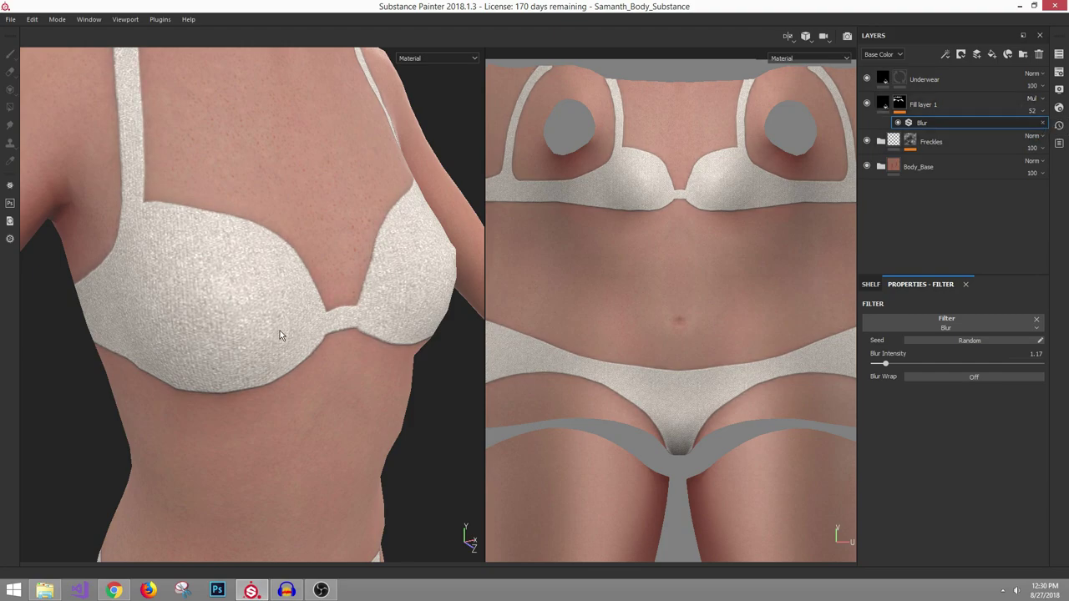
Examine the lightened contact shadow along the bra and briefs from the front and the side
right_click_drag(281, 332, 201, 266, "alt")
left_click_drag(306, 363, 360, 330, "alt")
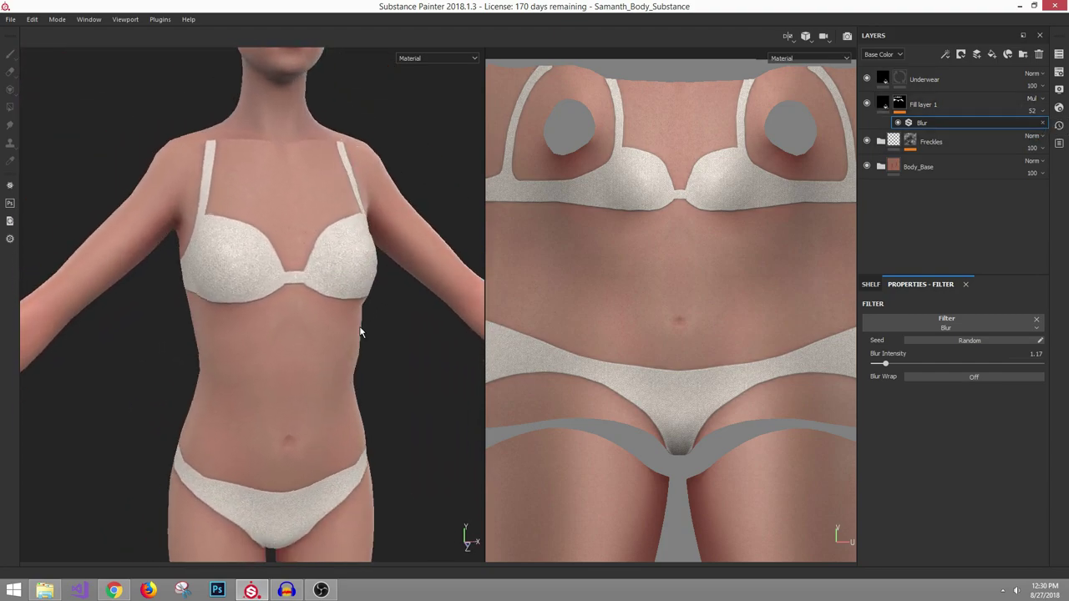
right_click_drag(360, 330, 262, 257, "alt")
left_click_drag(309, 275, 208, 282, "alt")
right_click_drag(282, 273, 334, 318, "alt")
left_click_drag(250, 305, 210, 270, "alt")
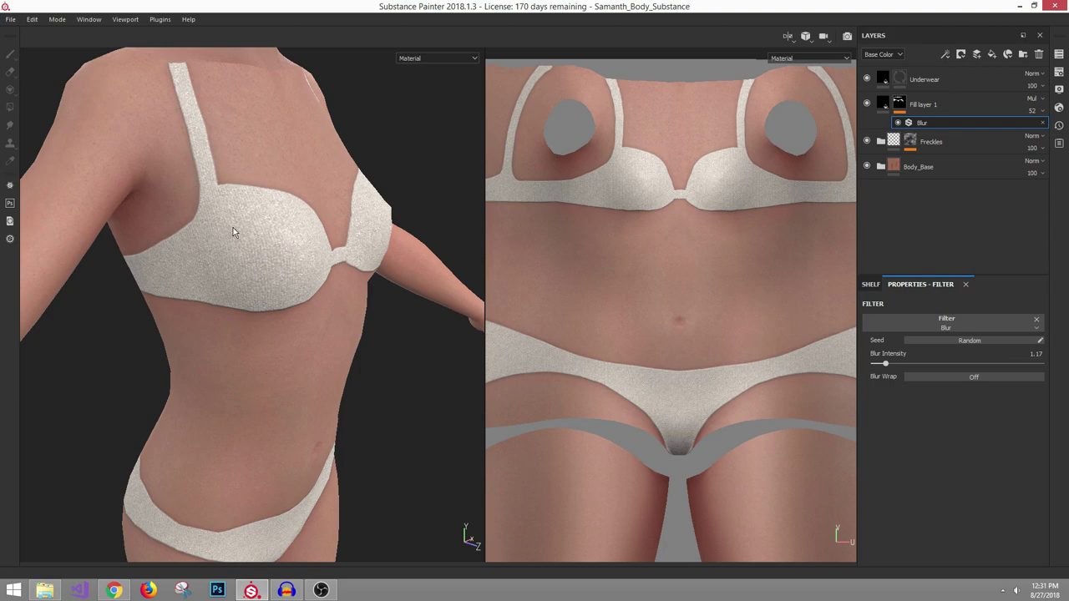
left_click_drag(233, 227, 210, 315, "alt")
left_click_drag(284, 315, 270, 264, "alt")
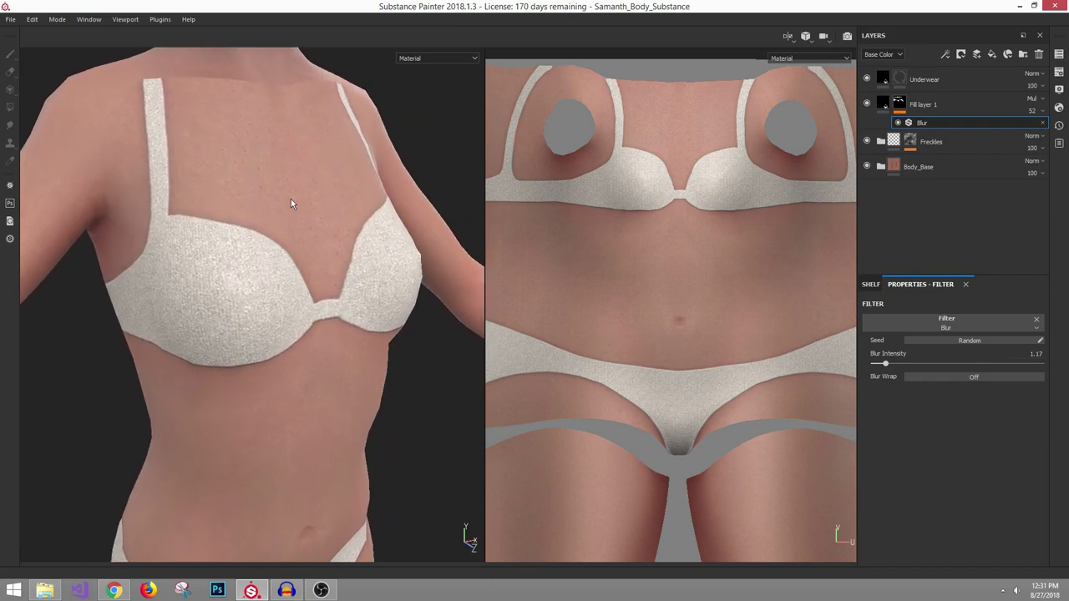
left_click_drag(290, 214, 205, 376, "alt")
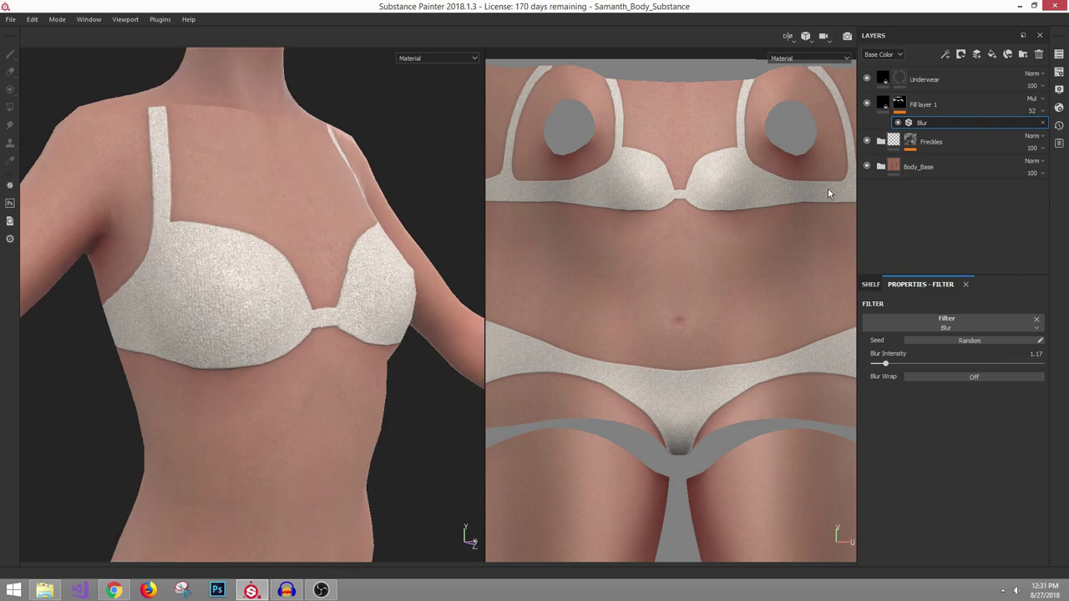
left_click_drag(365, 226, 389, 223, "alt")
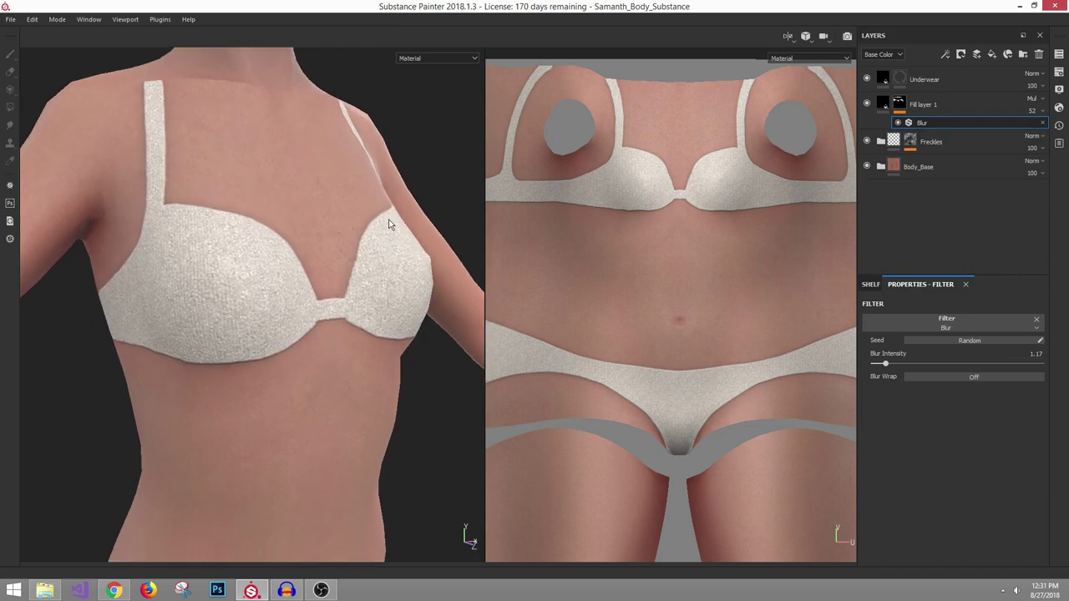
Add a Transform filter to the black fill layer's mask above the Blur filter
left_click(899, 109)
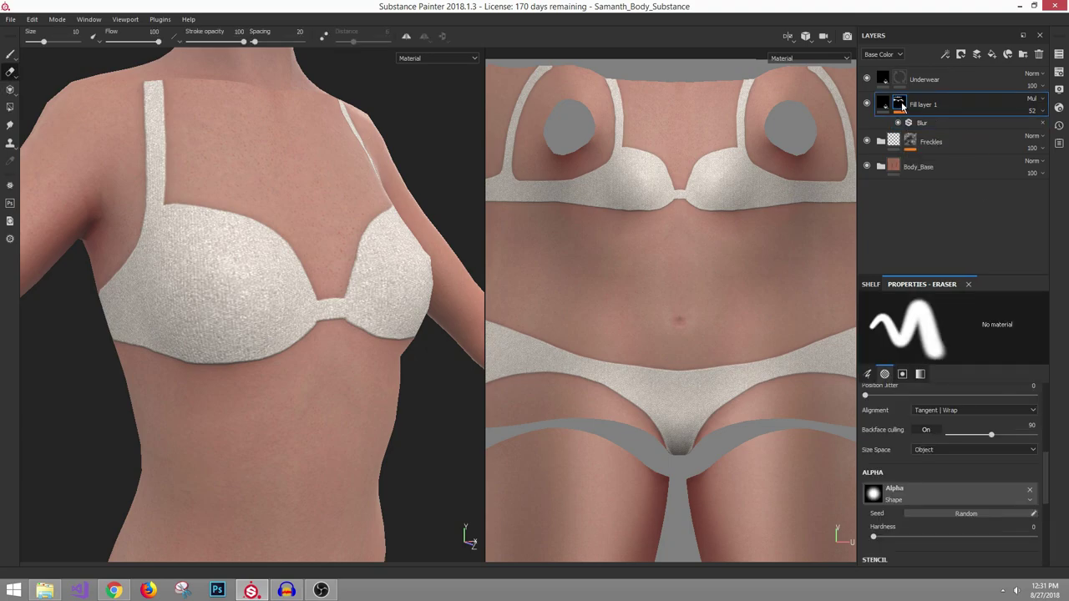
right_click(902, 107)
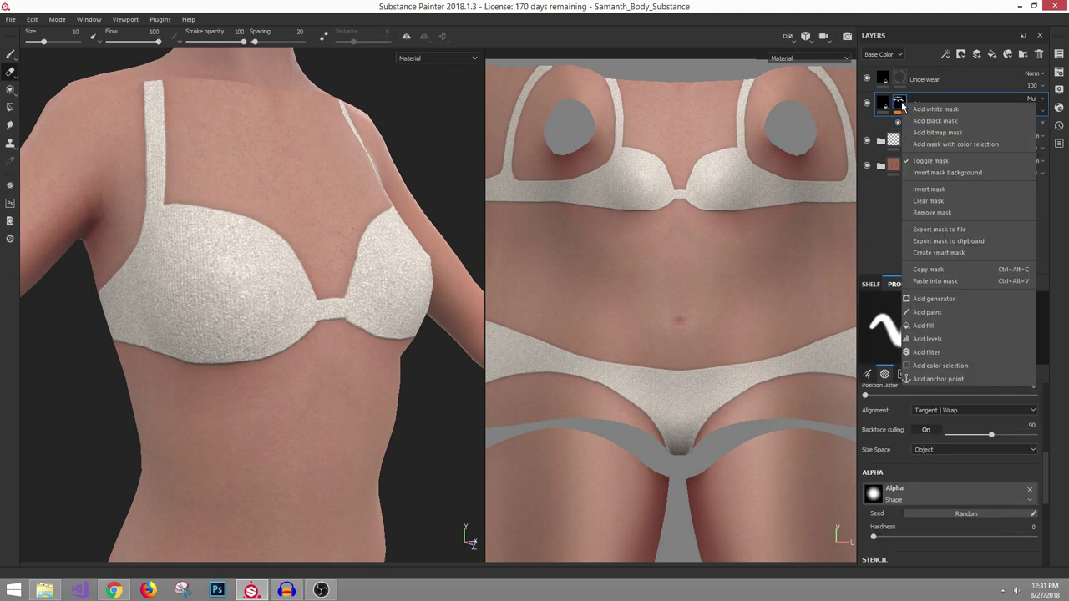
left_click(954, 352)
left_click(951, 322)
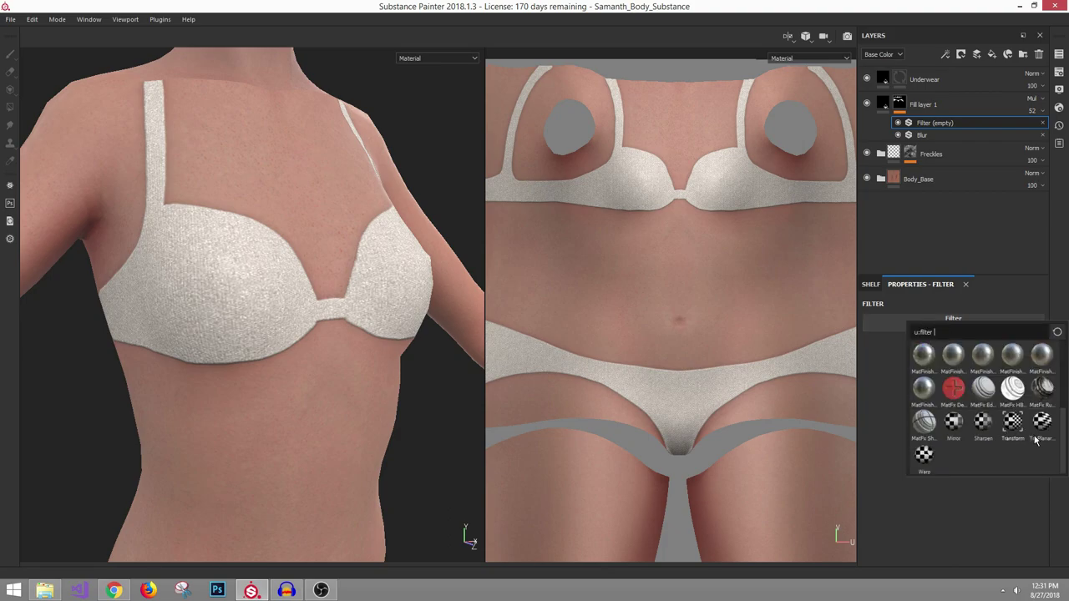
left_click(1013, 425)
Set the Transform filter's Offset Y to -0.005
left_click_drag(298, 270, 341, 251, "alt")
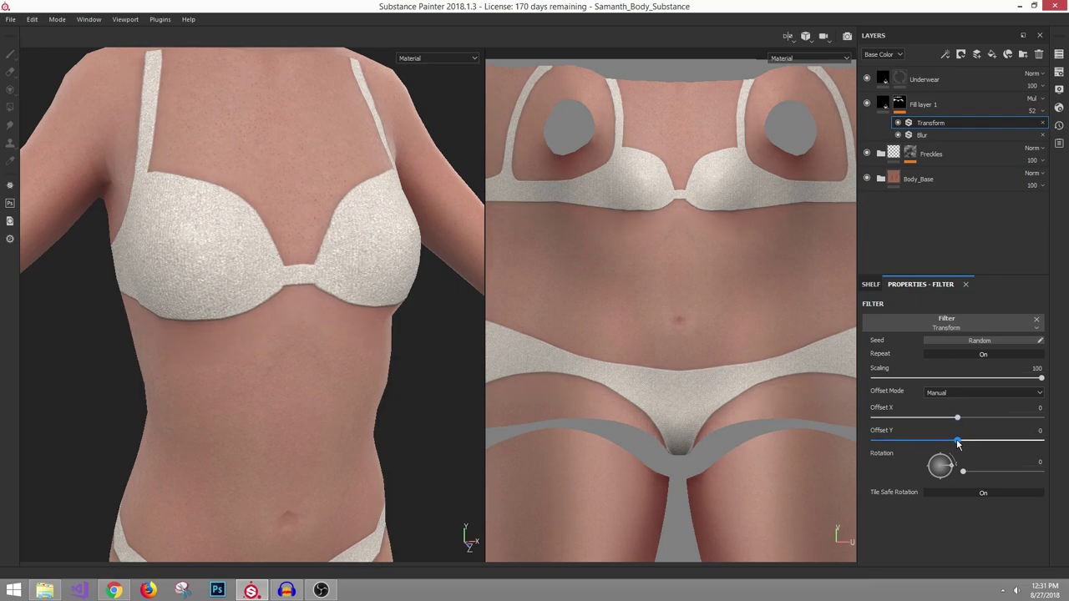
left_click_drag(958, 444, 957, 445)
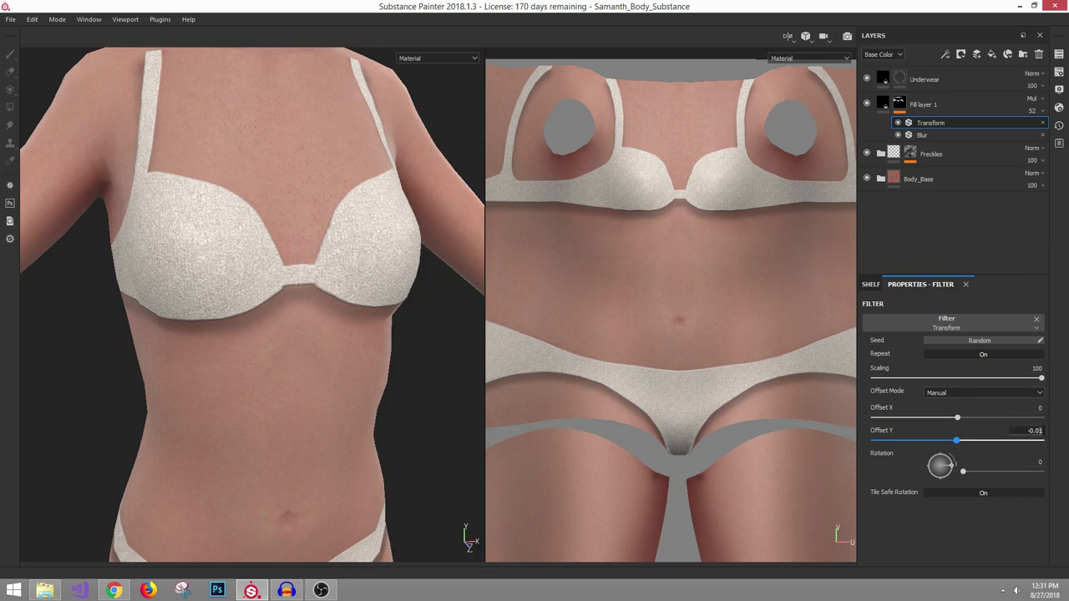
type("5")
key("Return")
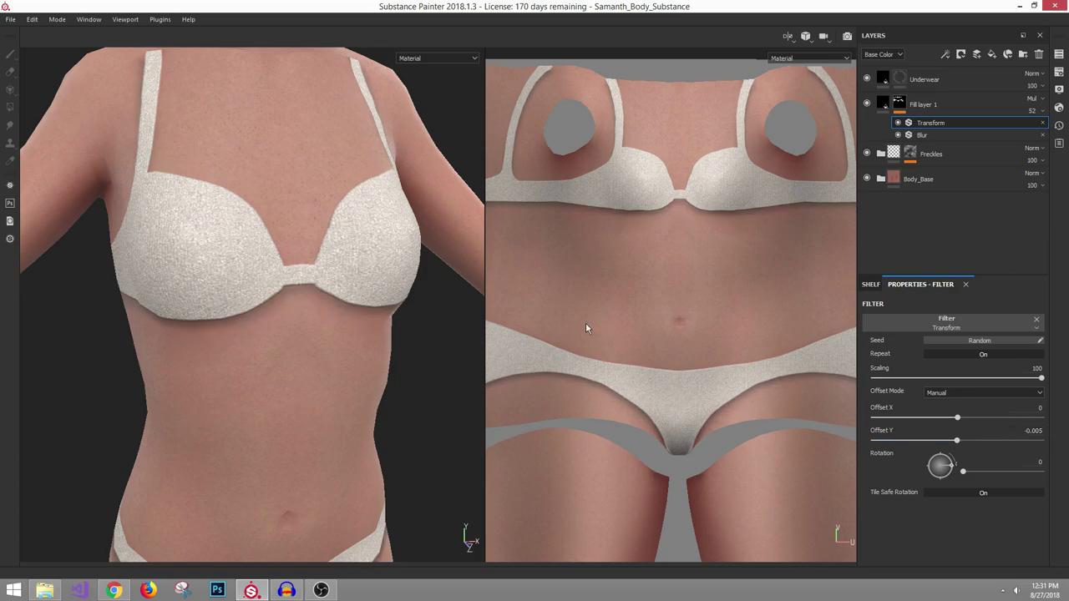
Set the Transform filter's Offset Y to -0.003
scroll(256, 196, "down", 5)
left_click_drag(255, 195, 392, 338, "alt")
left_click(1034, 430)
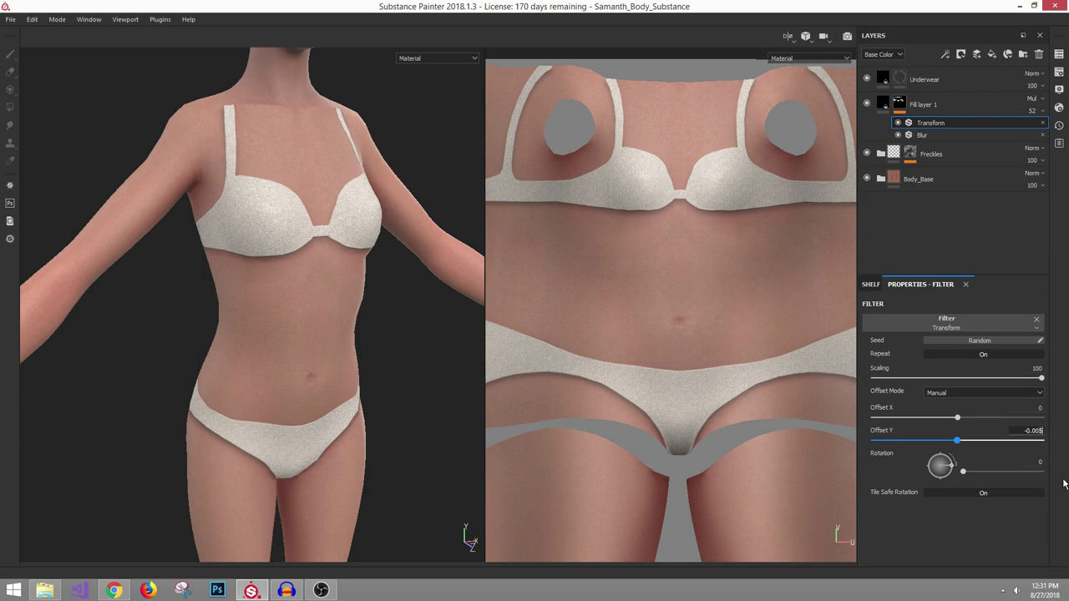
key("BackSpace")
type("3")
key("Return")
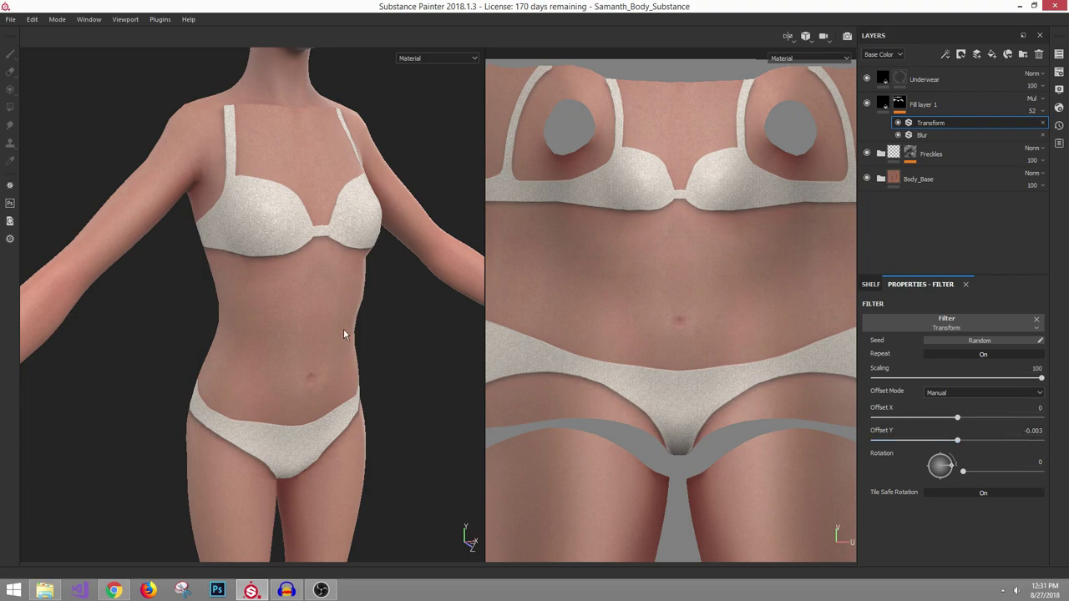
Examine the offset shadow under the bra and briefs from the front, sides and back of the body
right_click_drag(343, 328, 377, 346, "alt")
middle_click_drag(376, 345, 369, 353, "alt")
right_click_drag(369, 352, 358, 325, "alt")
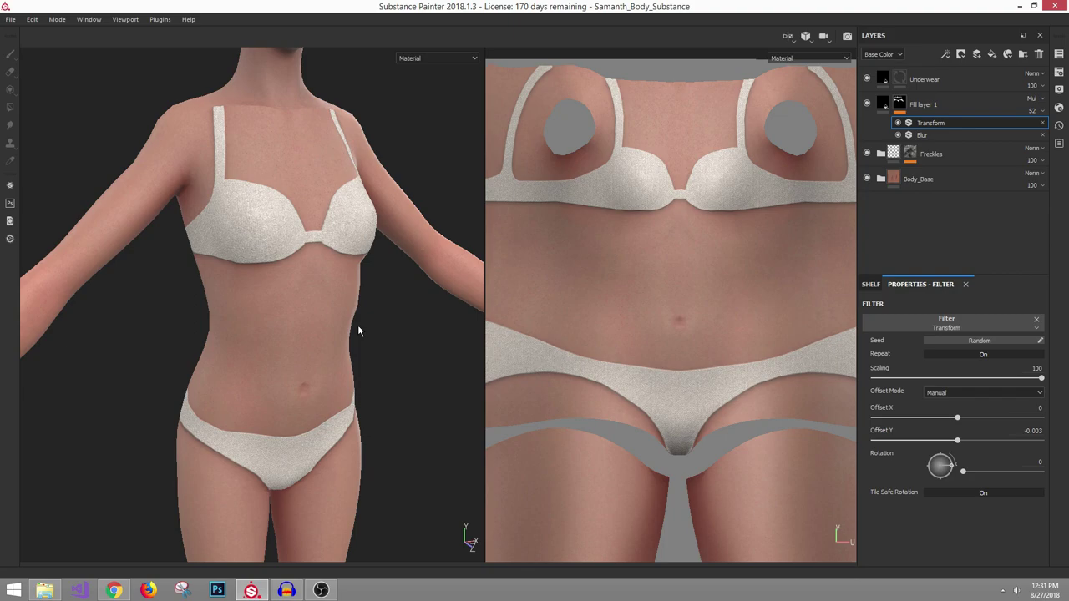
right_click_drag(247, 276, 288, 252, "alt")
middle_click_drag(289, 252, 280, 266, "alt")
left_click_drag(279, 265, 275, 317, "alt")
right_click_drag(275, 316, 196, 255, "alt")
middle_click_drag(196, 255, 213, 171, "alt")
right_click_drag(212, 172, 261, 312, "alt")
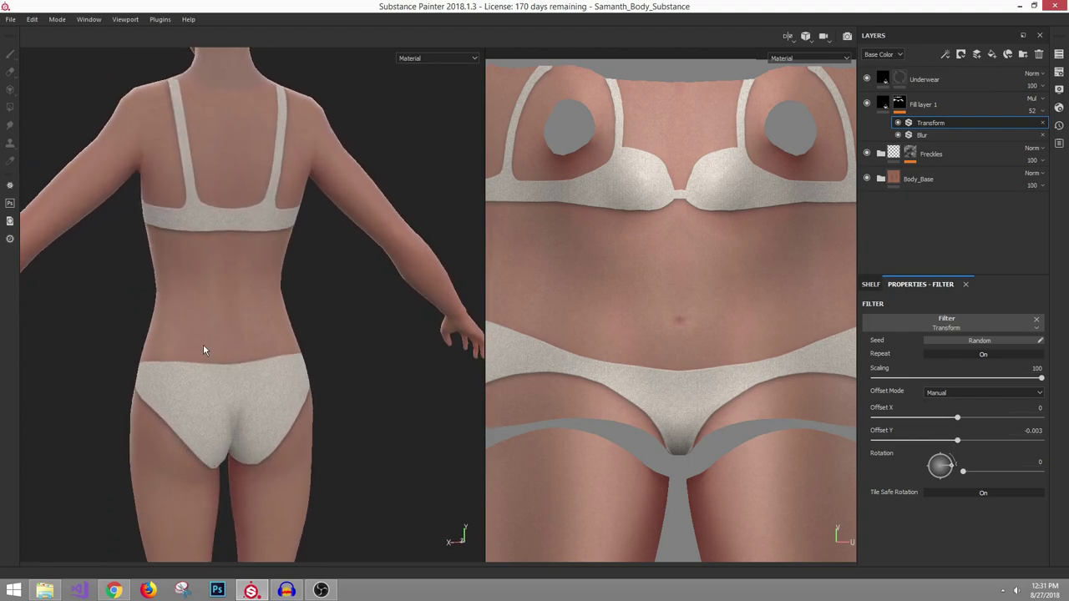
left_click_drag(203, 350, 231, 252, "alt")
middle_click_drag(231, 252, 229, 282, "alt")
right_click_drag(229, 281, 302, 266, "alt")
middle_click_drag(302, 266, 279, 285, "alt")
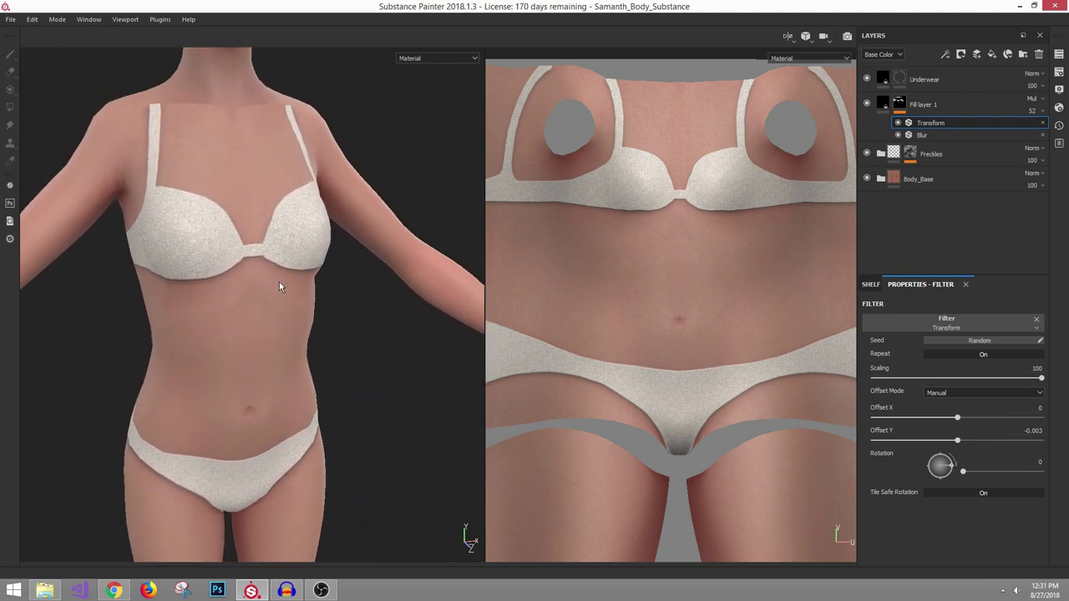
left_click_drag(279, 283, 335, 287, "alt")
right_click_drag(334, 287, 162, 201, "alt")
middle_click_drag(162, 201, 157, 215, "alt")
right_click_drag(301, 328, 501, 417, "alt")
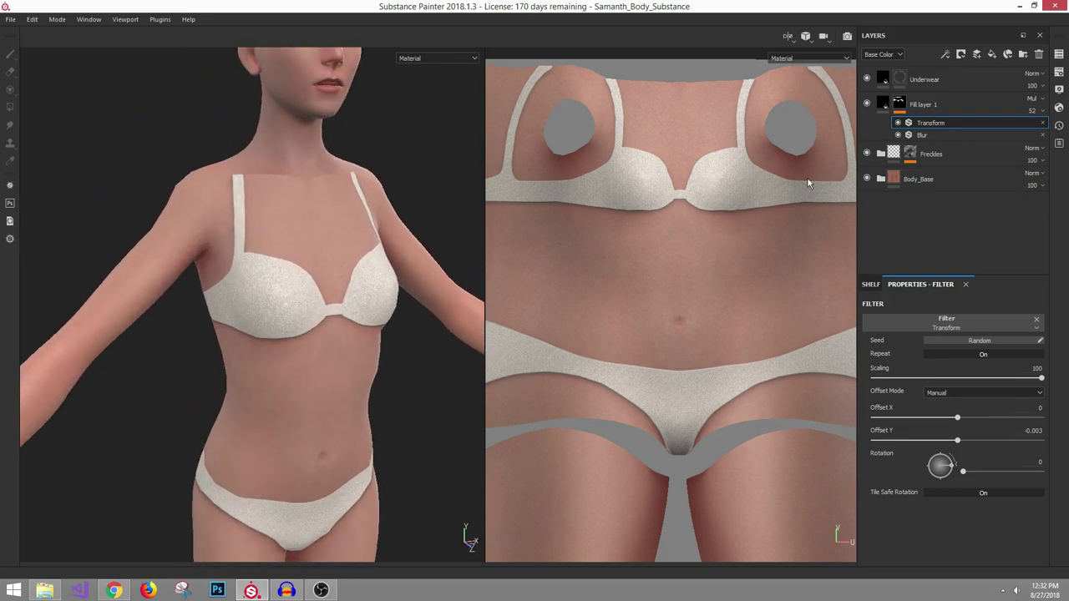
Set the Blur filter's Blur Intensity on the black fill layer's mask to 2.08
left_click(923, 137)
middle_click_drag(238, 263, 132, 253, "alt")
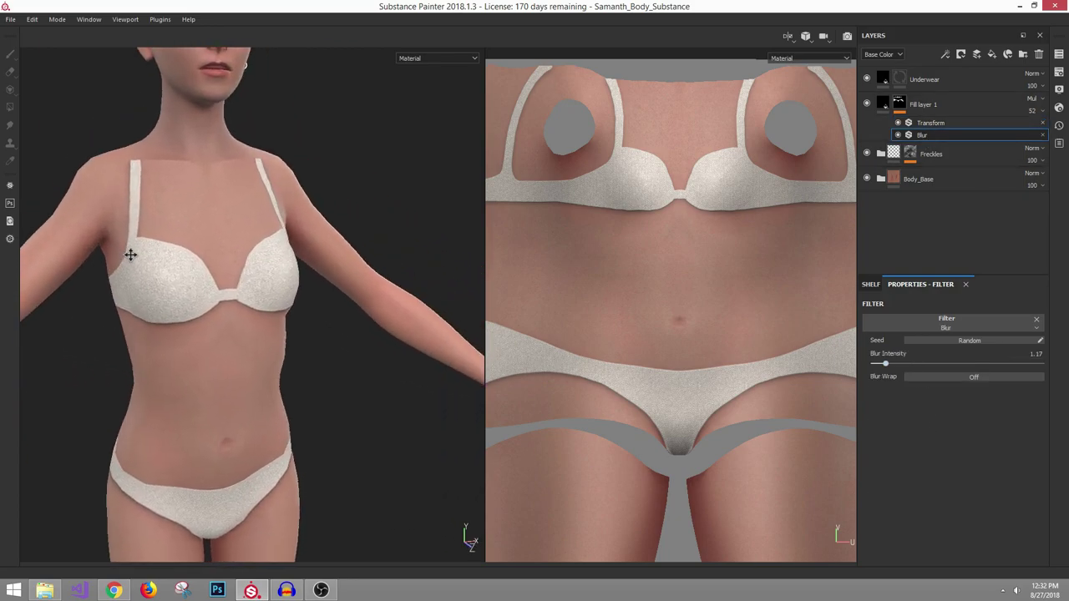
right_click_drag(131, 253, 255, 347, "alt")
middle_click_drag(254, 347, 371, 362, "alt")
right_click_drag(372, 362, 365, 358, "alt")
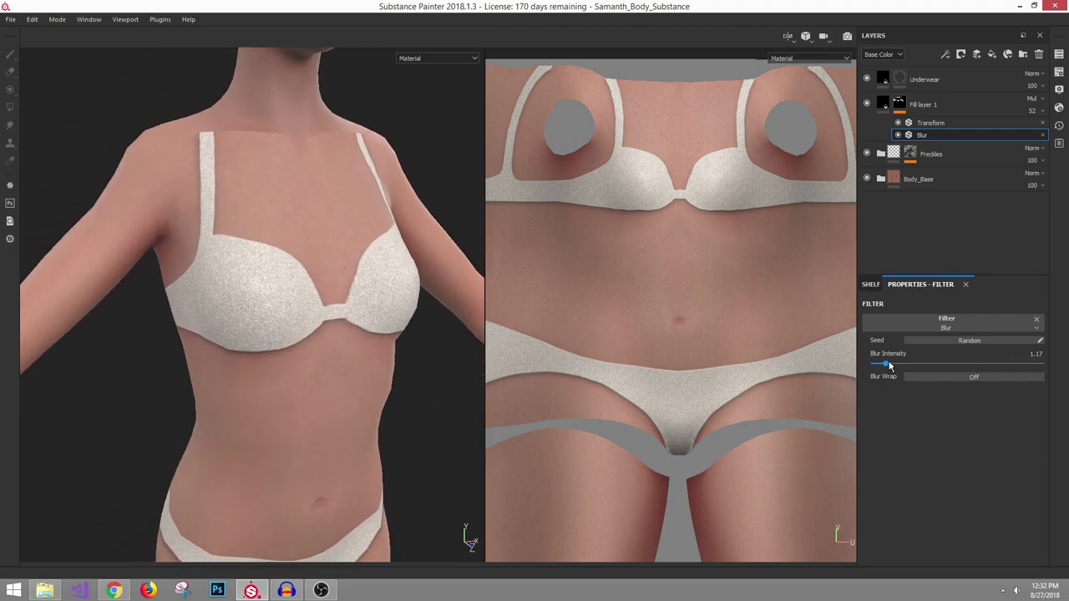
left_click_drag(887, 365, 897, 366)
Examine the softer shadow beneath the bra and around the briefs from different angles
right_click_drag(276, 329, 215, 288, "alt")
middle_click_drag(285, 311, 281, 234, "alt")
left_click_drag(281, 234, 294, 226, "alt")
right_click_drag(316, 289, 360, 334, "alt")
middle_click_drag(332, 312, 337, 261, "alt")
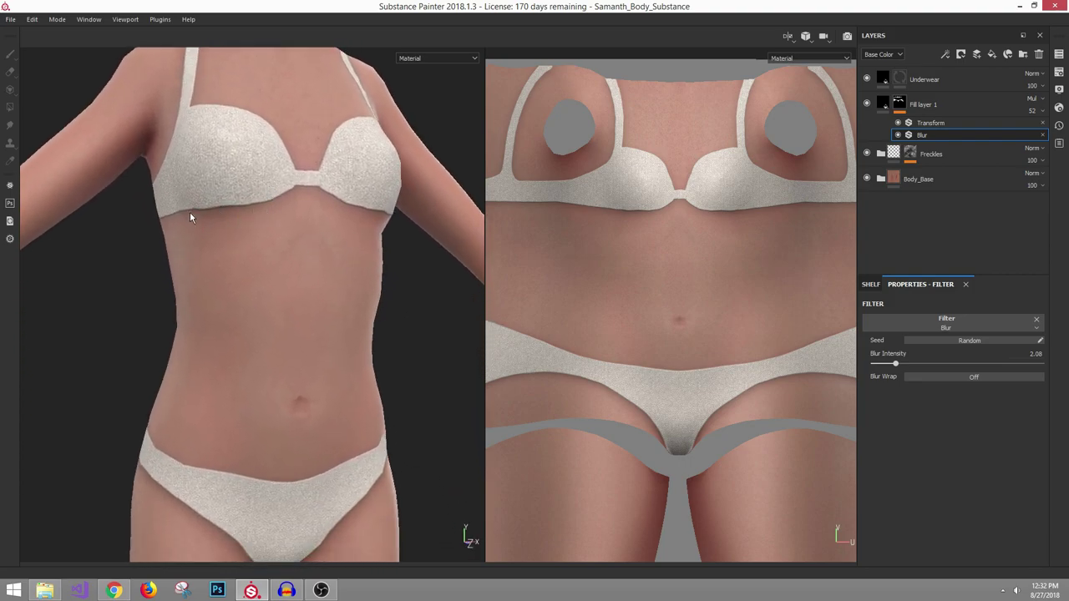
right_click_drag(320, 278, 209, 205, "alt")
right_click_drag(269, 367, 310, 399, "alt")
left_click_drag(364, 380, 277, 375, "alt")
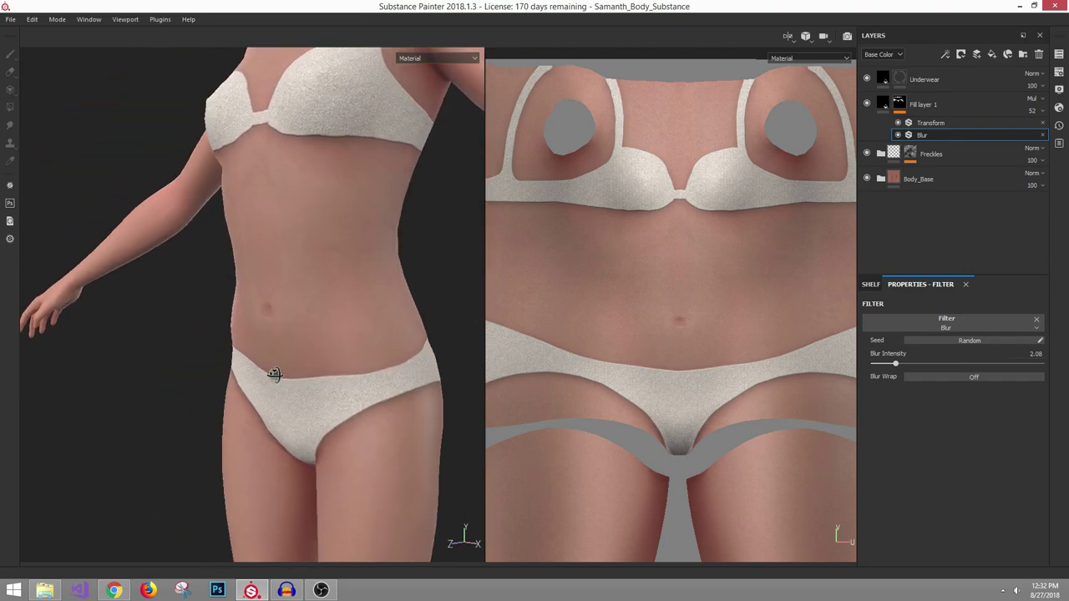
left_click_drag(409, 403, 376, 367, "alt")
Rename the black Multiply fill layer below the Underwear layer as Drop_Shadow
double_click(924, 105)
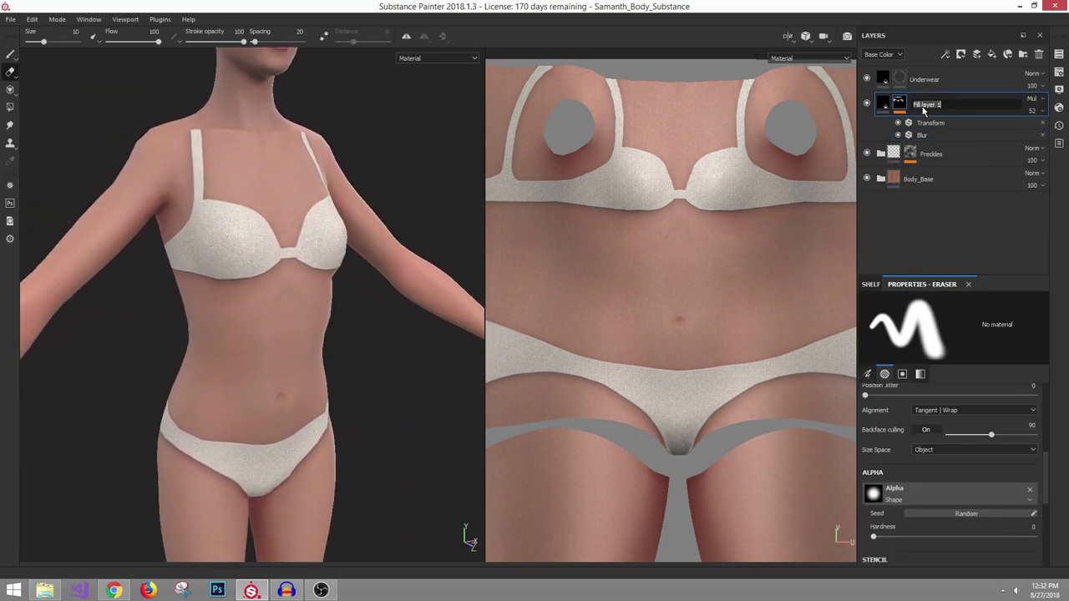
type("Drop_Shadow")
key("Return")
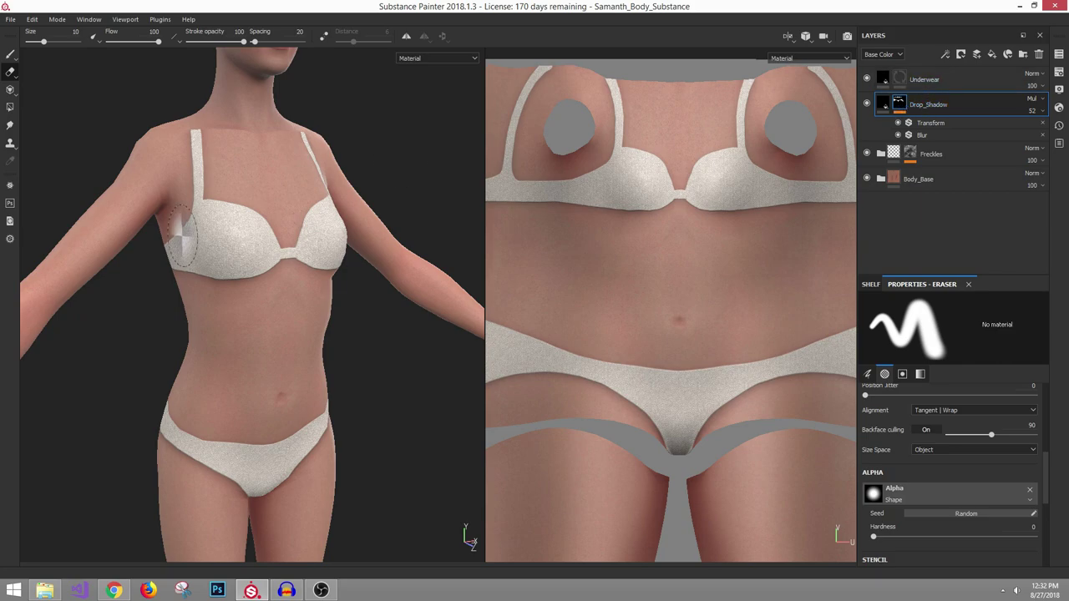
Toggle the Drop_Shadow layer's visibility off and on to compare the underwear with and without its contact shadow
left_click_drag(183, 236, 365, 275, "alt")
left_click(868, 105)
left_click(868, 106)
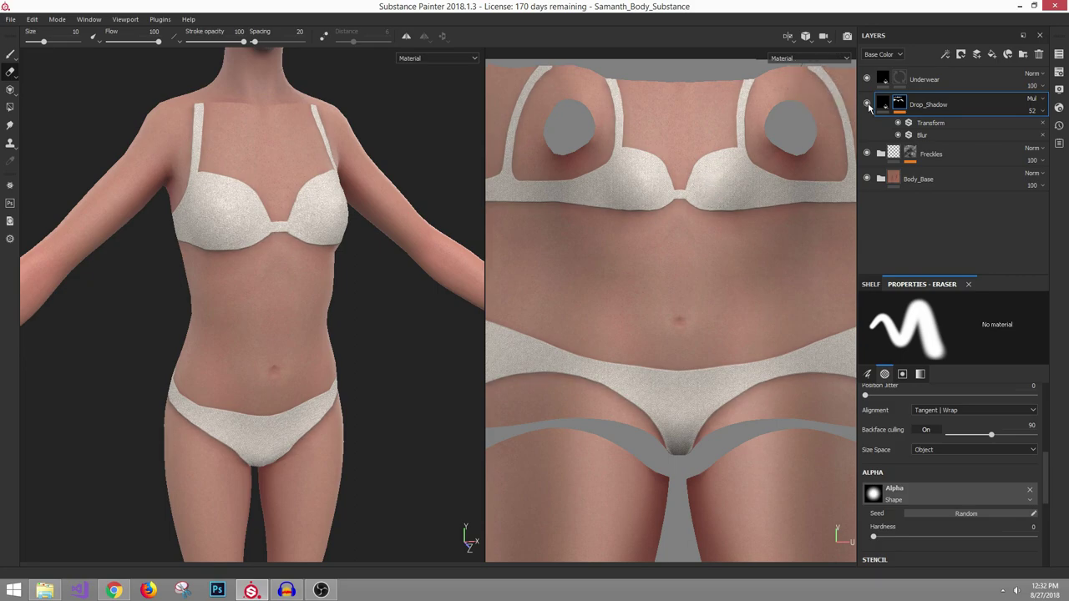
left_click_drag(385, 239, 395, 238, "alt")
Examine the fill settings of the Underwear and Drop_Shadow layers and view the shaded underwear on the body from several angles and distances
left_click(884, 81)
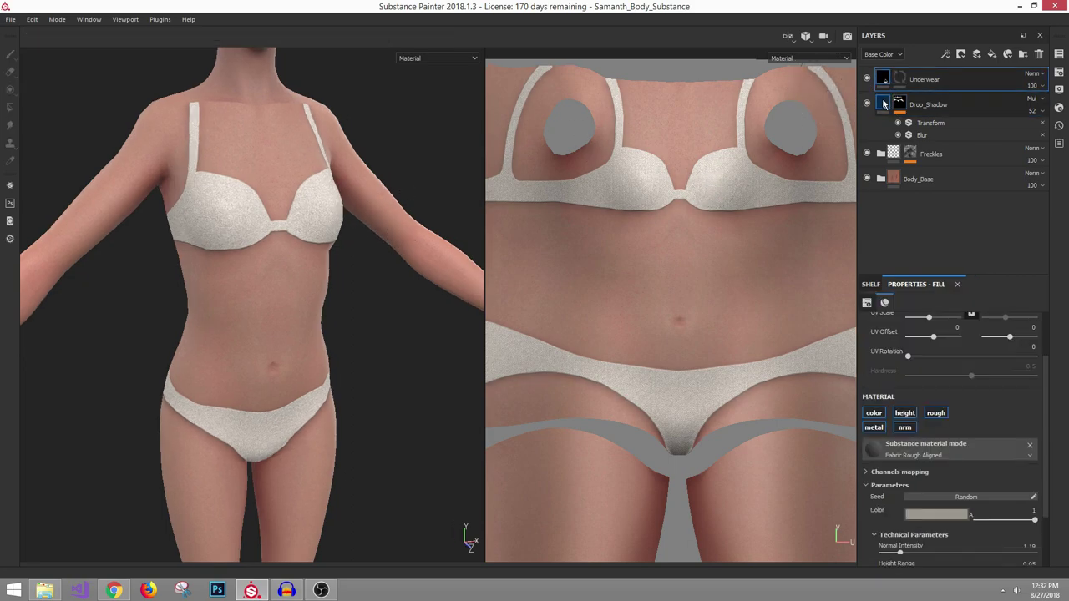
left_click(884, 103)
left_click_drag(396, 206, 188, 219, "alt")
scroll(305, 193, "down", 2)
scroll(337, 244, "up", 4)
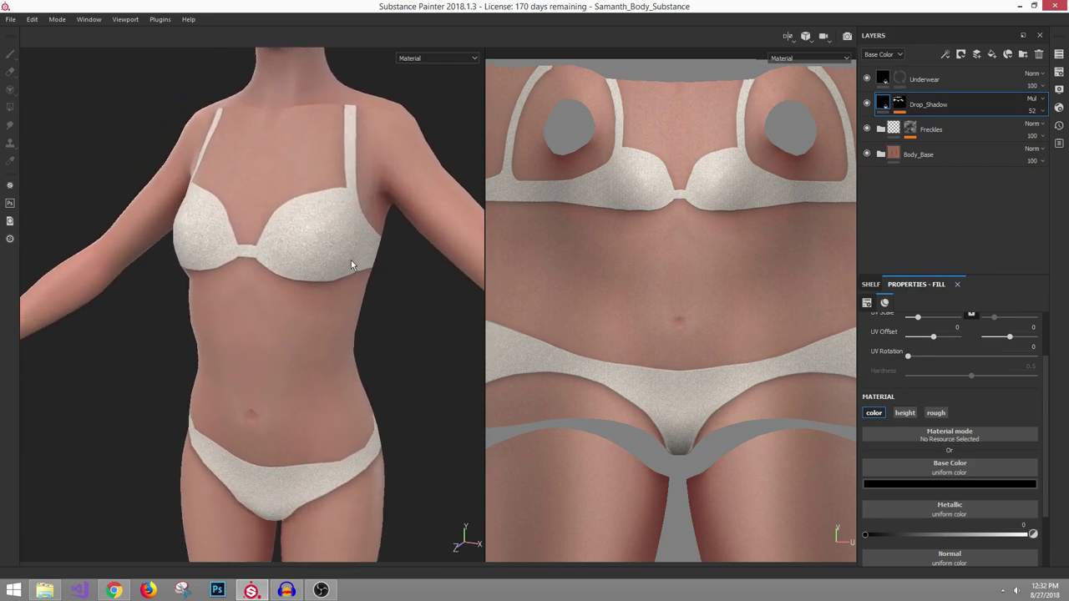
left_click_drag(351, 260, 359, 221, "alt")
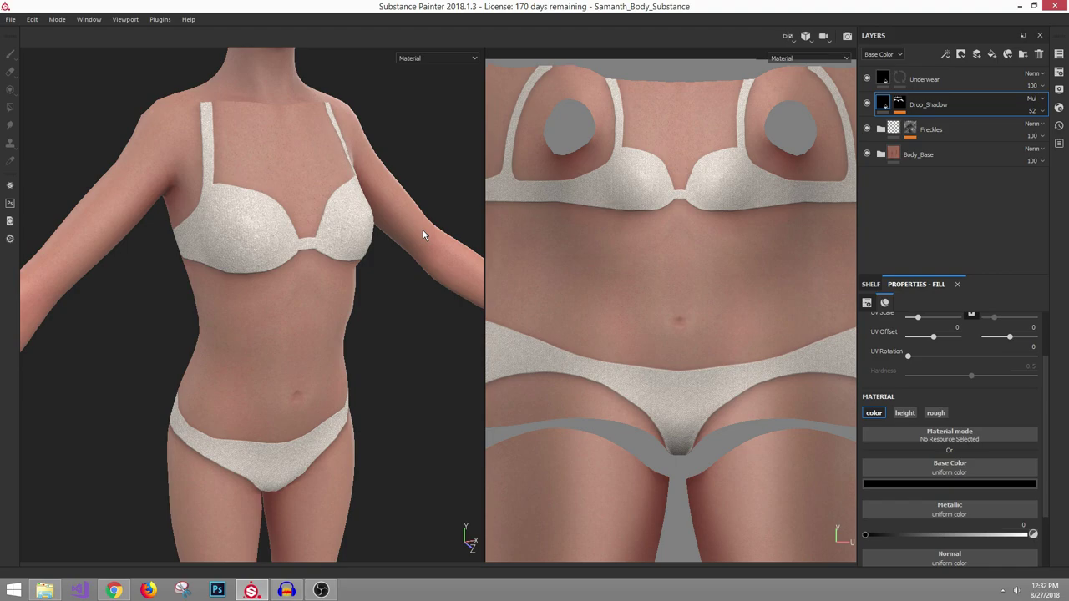
right_click_drag(423, 230, 246, 229, "alt")
left_click_drag(245, 229, 368, 283, "alt")
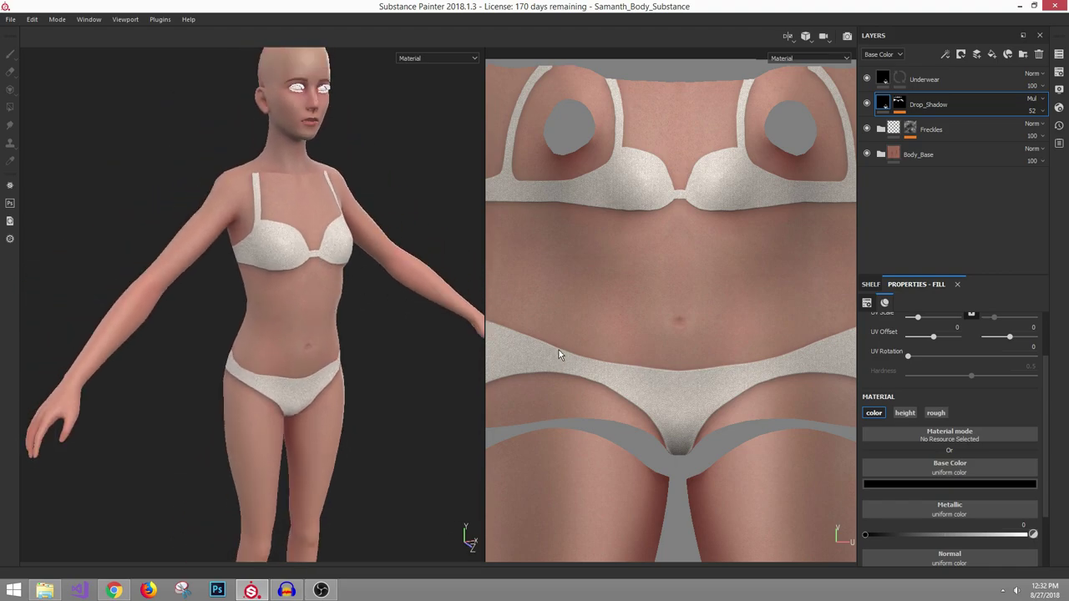
left_click(900, 102)
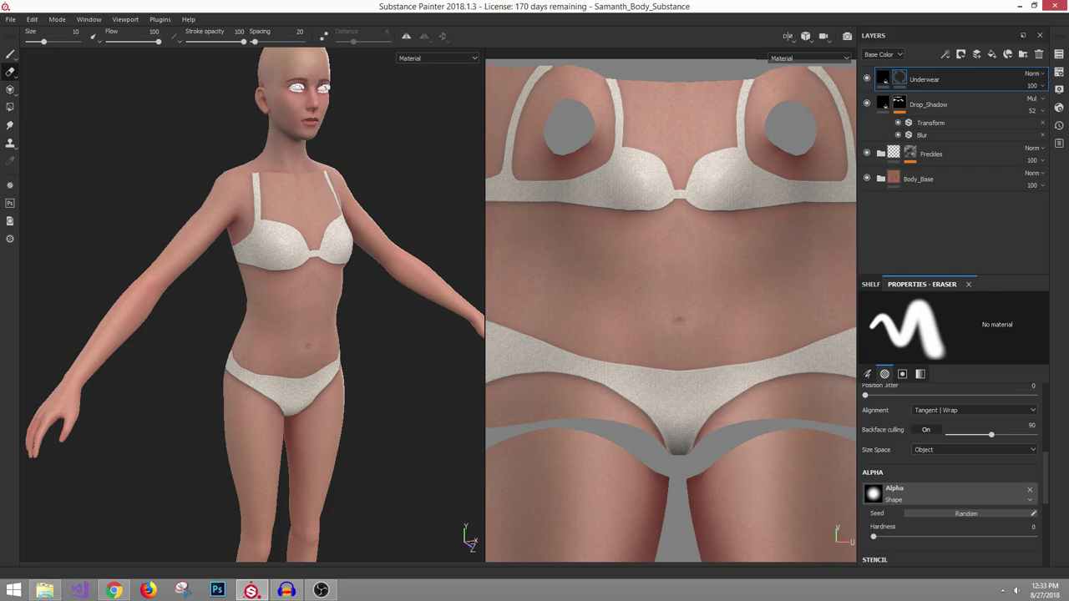
key("alt+Tab")
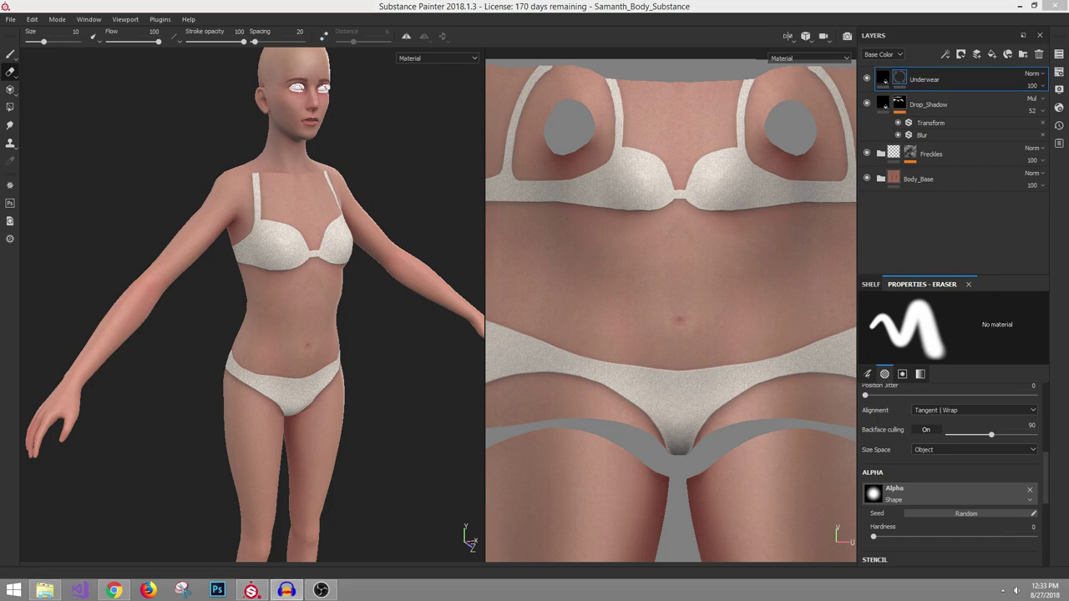